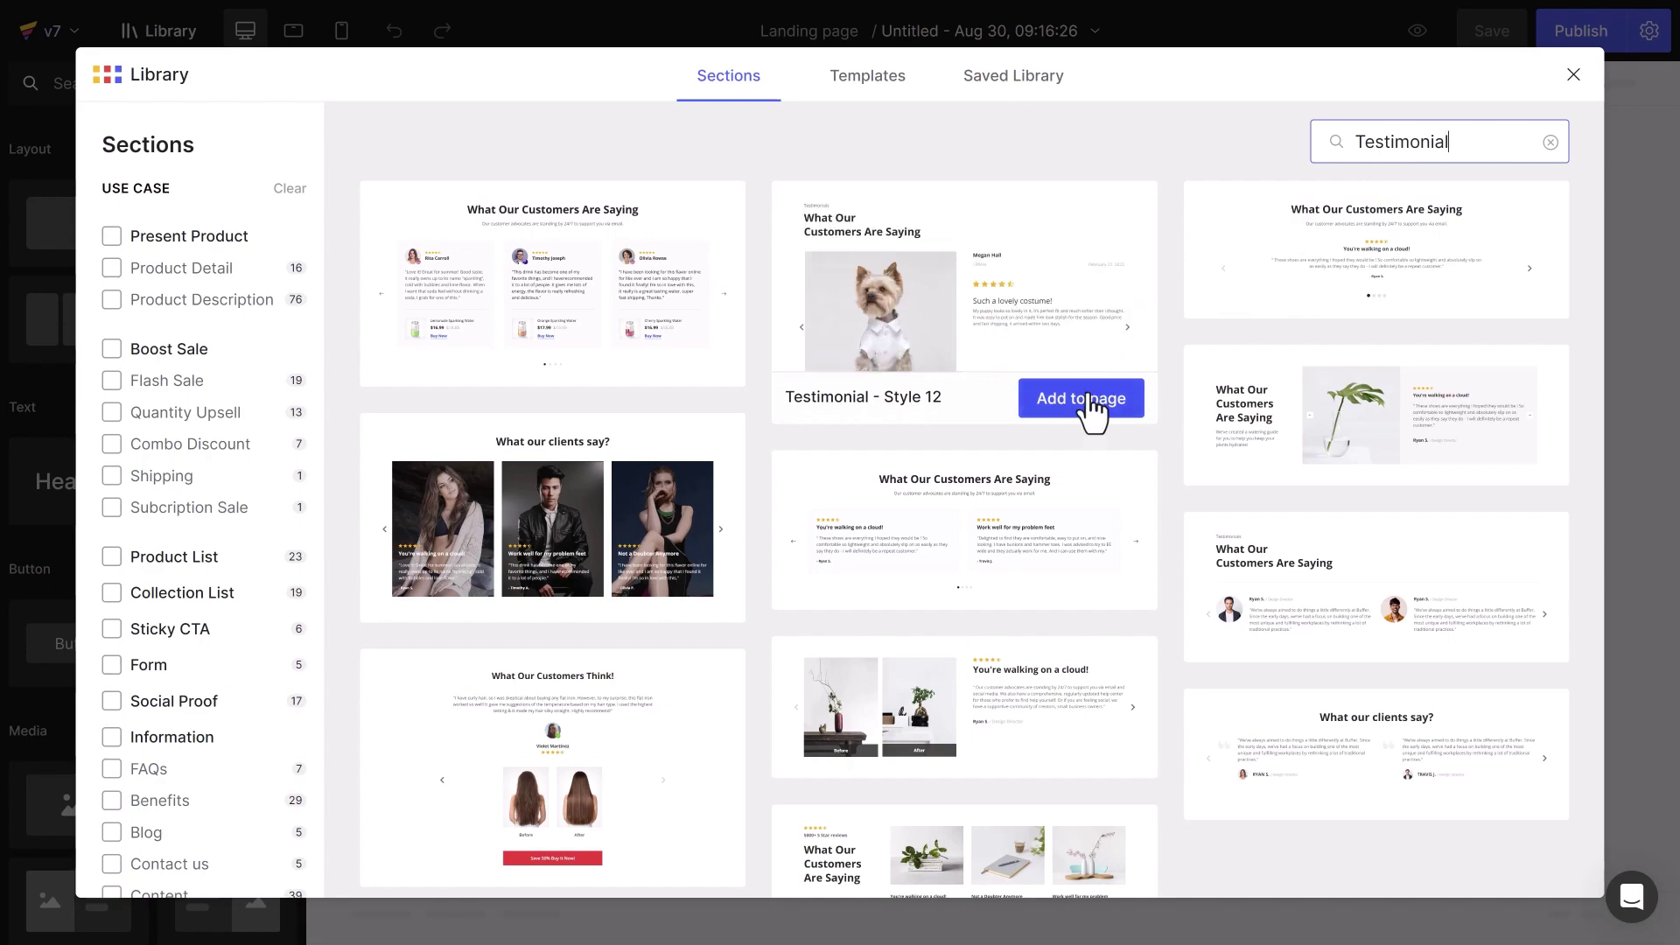
Close the Library dialog showing the Testimonial search to reveal the blank landing page canvas
left_click(1091, 411)
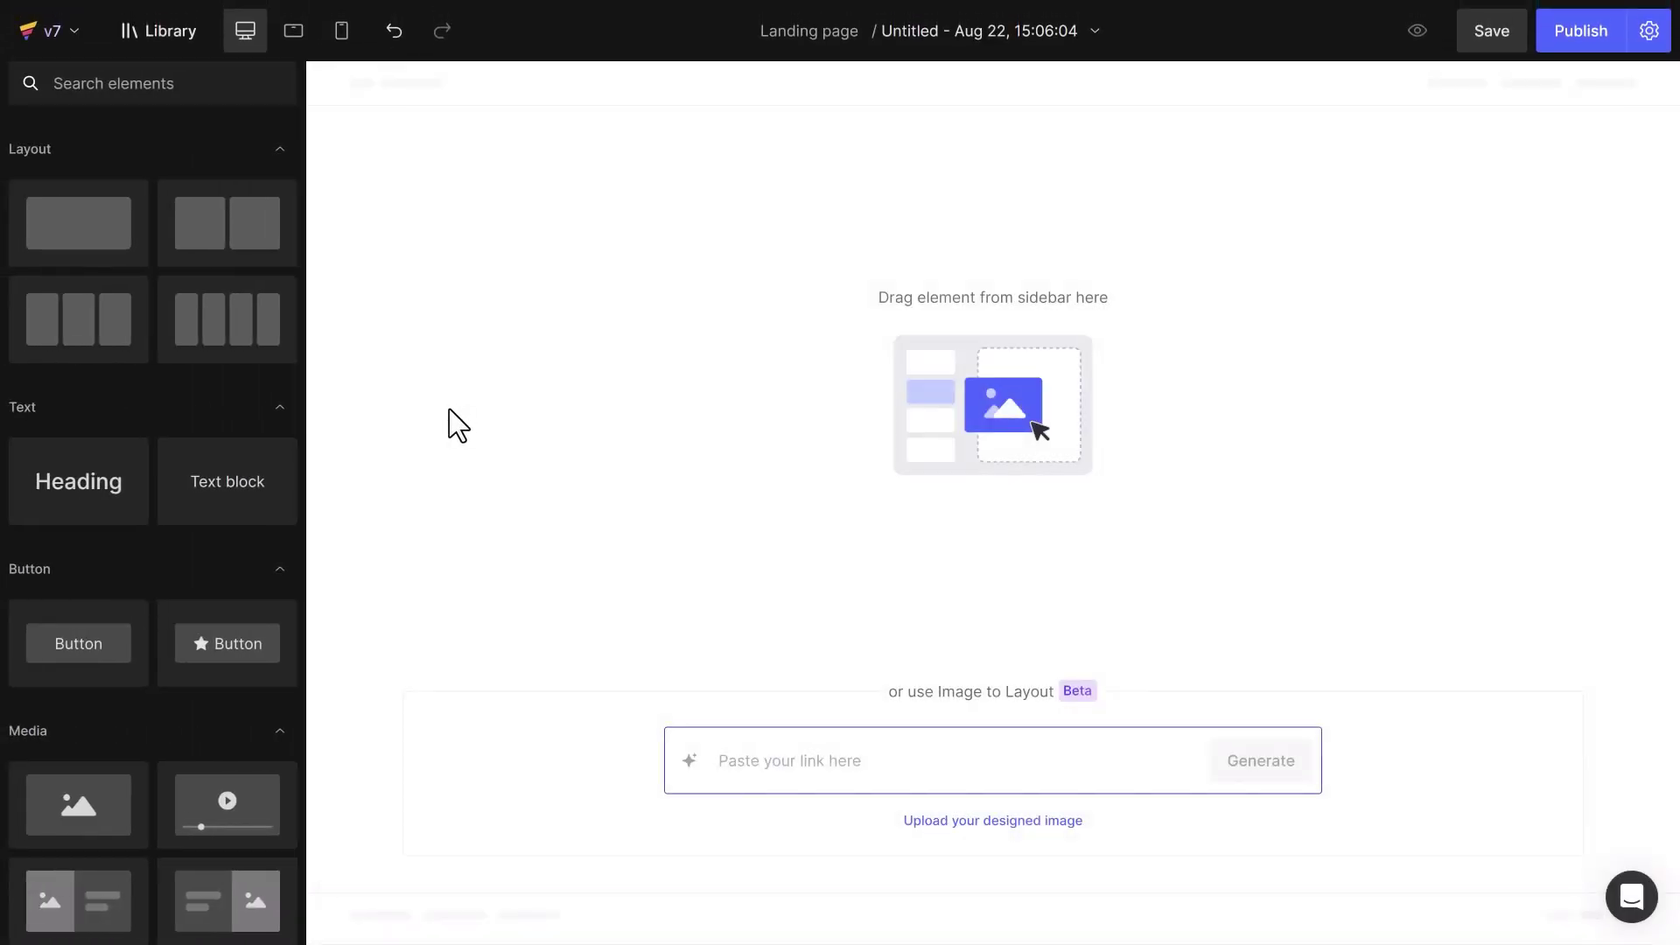
Add a single-column row with top and bottom margins of 3XL (48 px)
left_click_drag(113, 232, 584, 386)
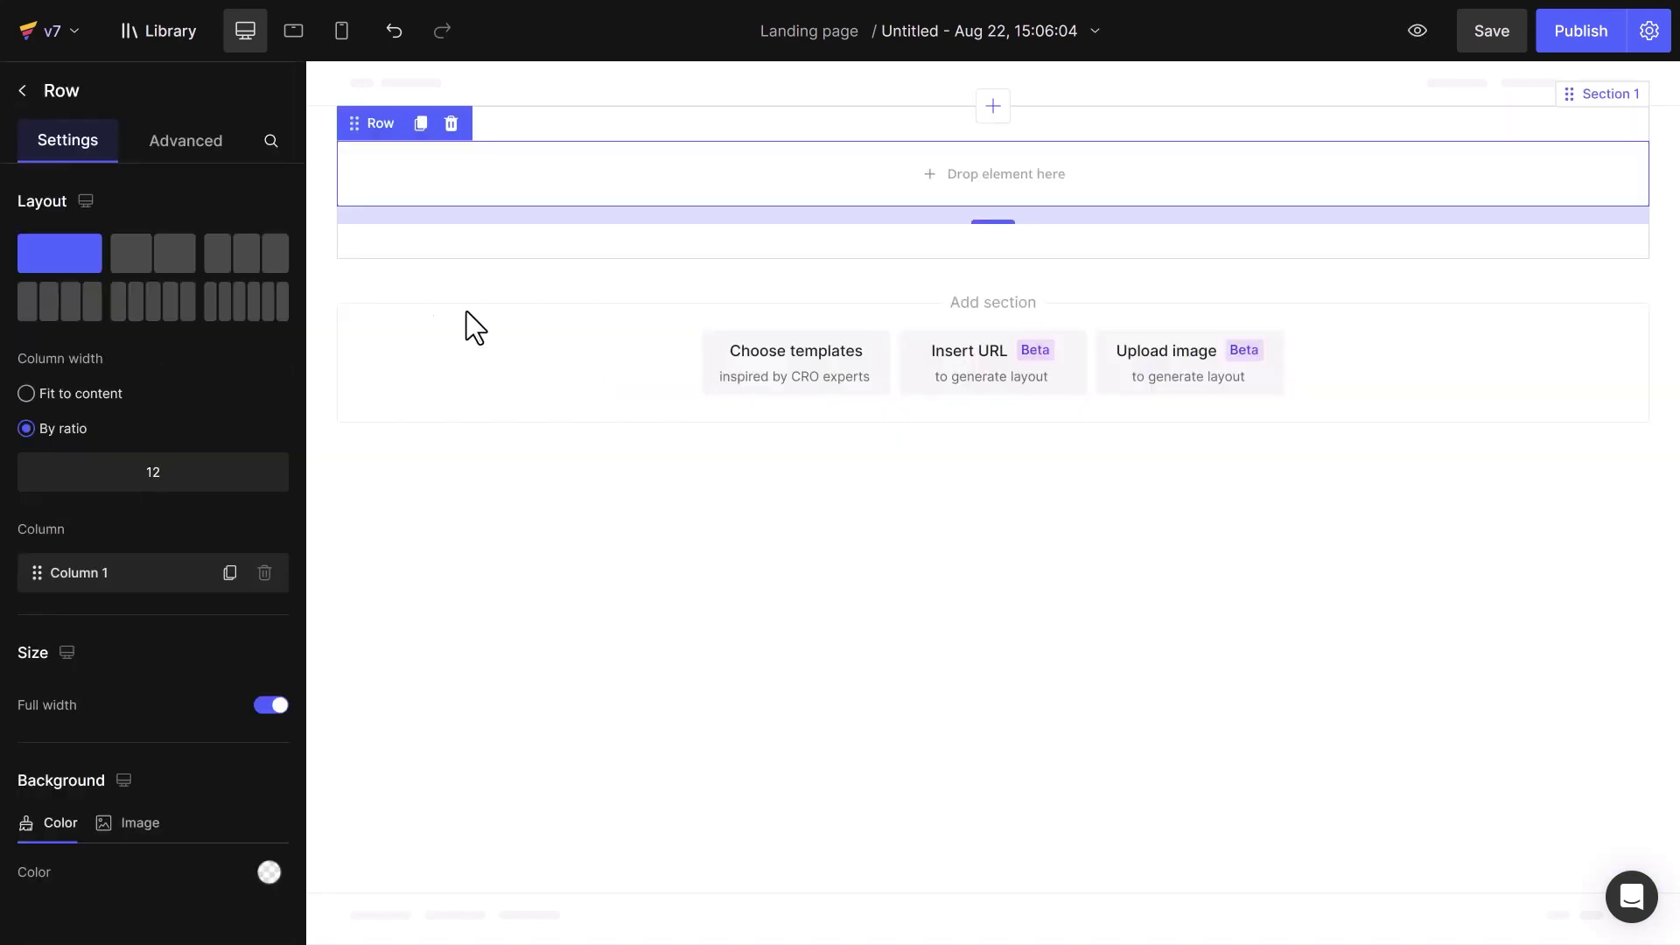
left_click(198, 144)
left_click_drag(306, 262, 302, 369)
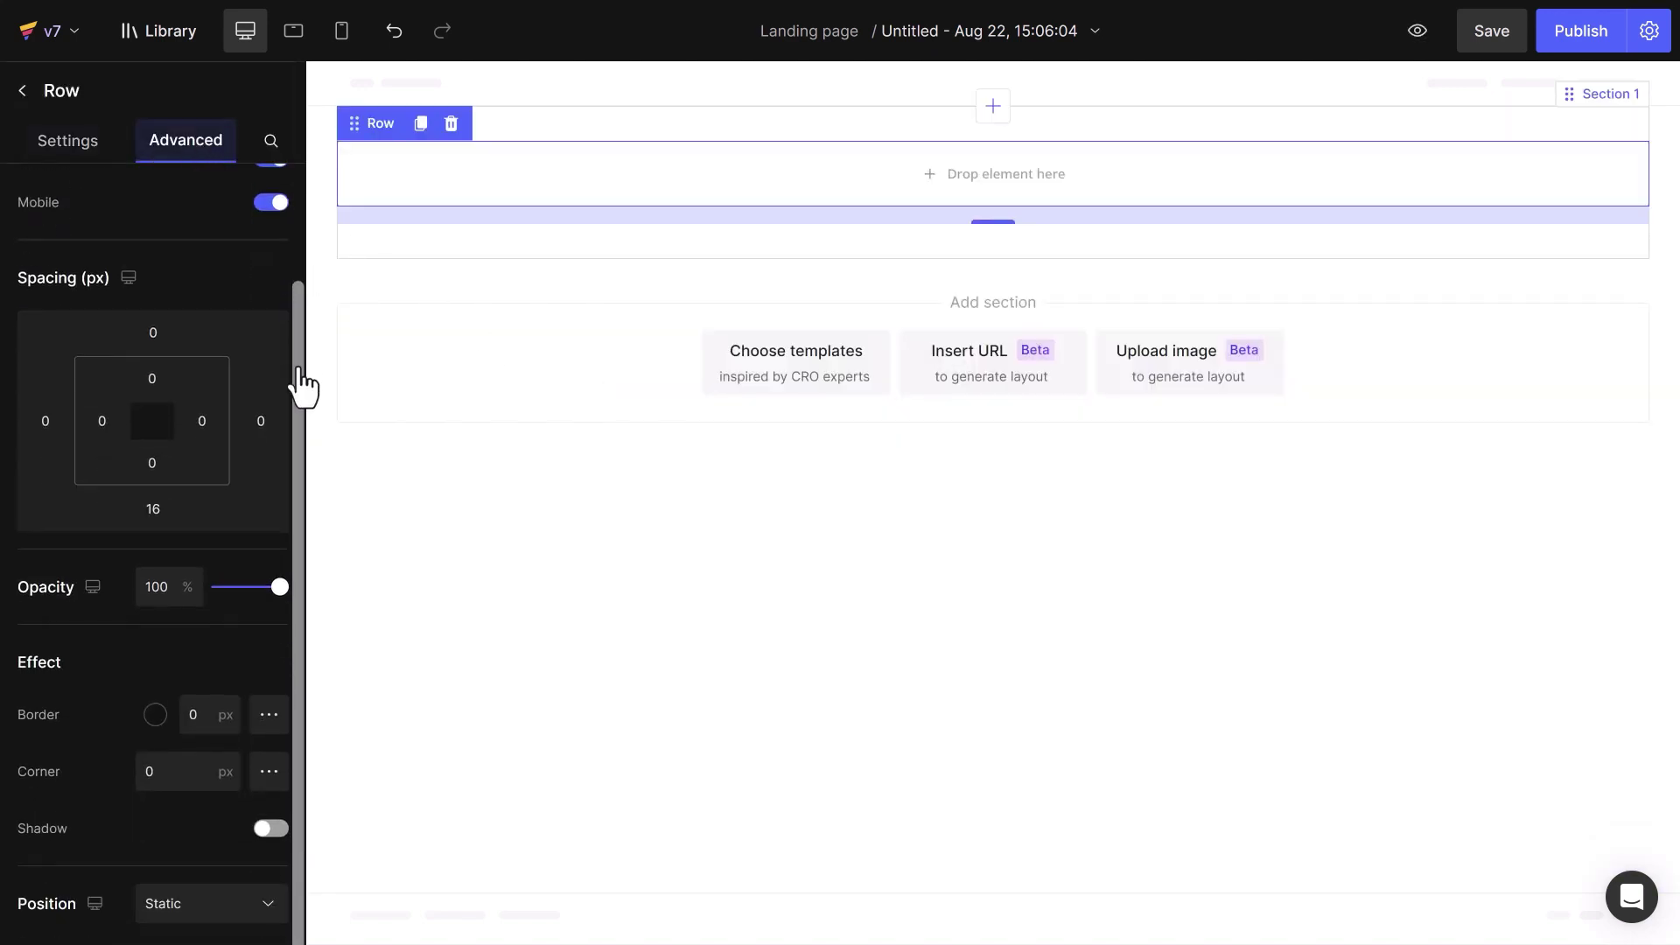
left_click(161, 333)
left_click(166, 643)
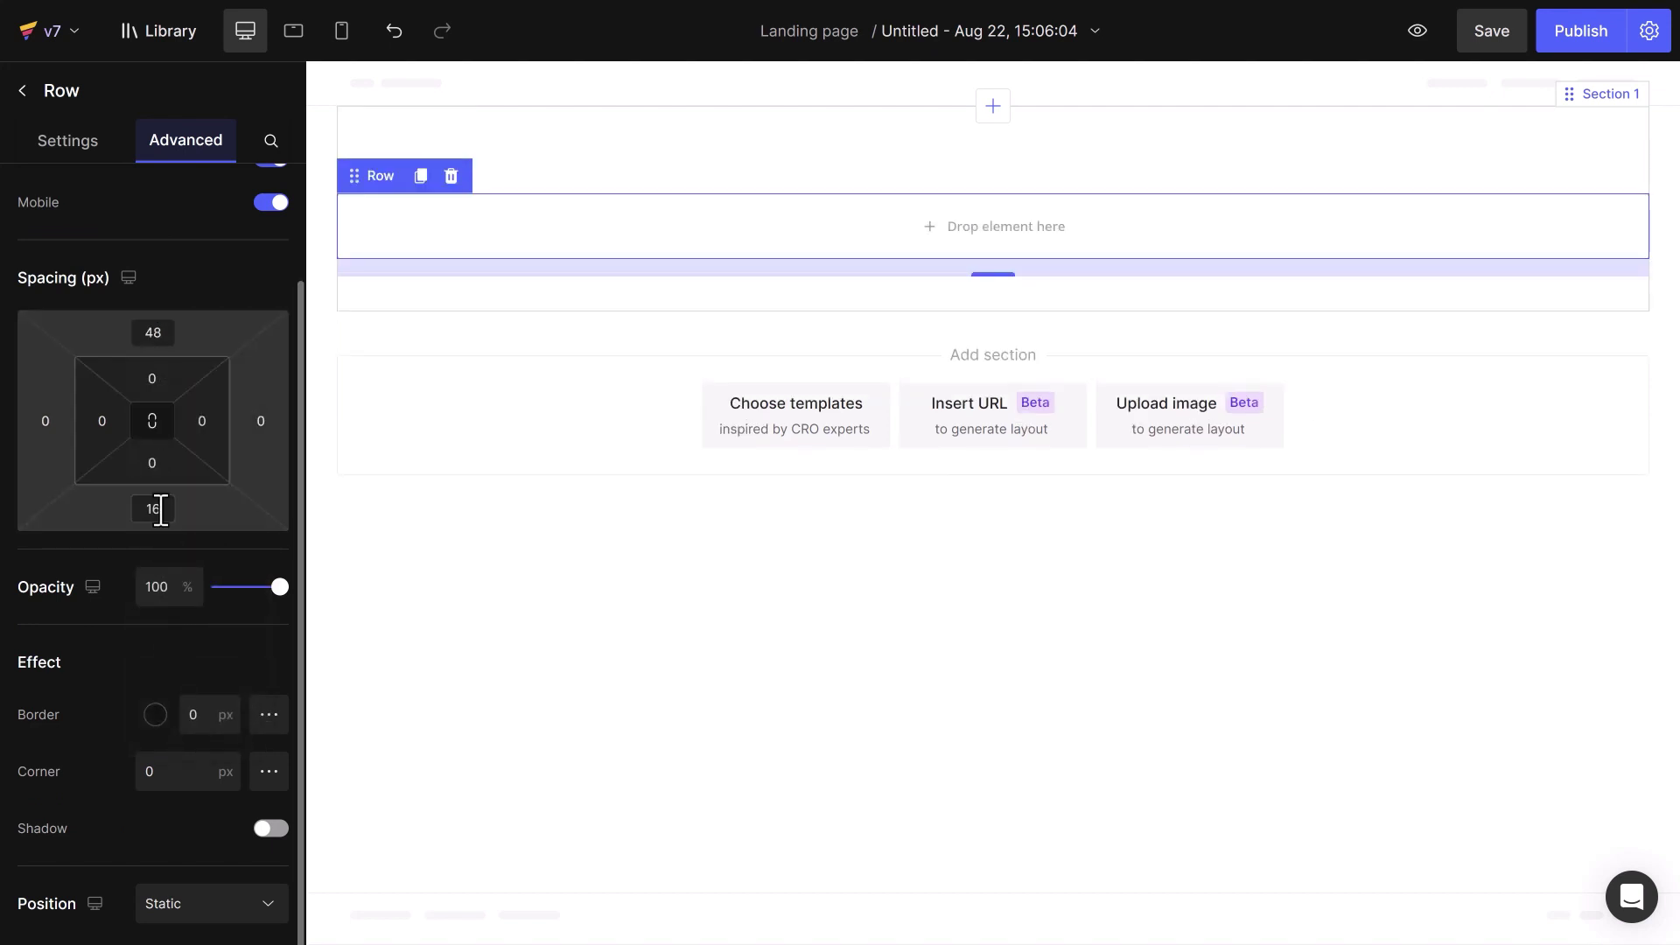
left_click(161, 510)
left_click(174, 810)
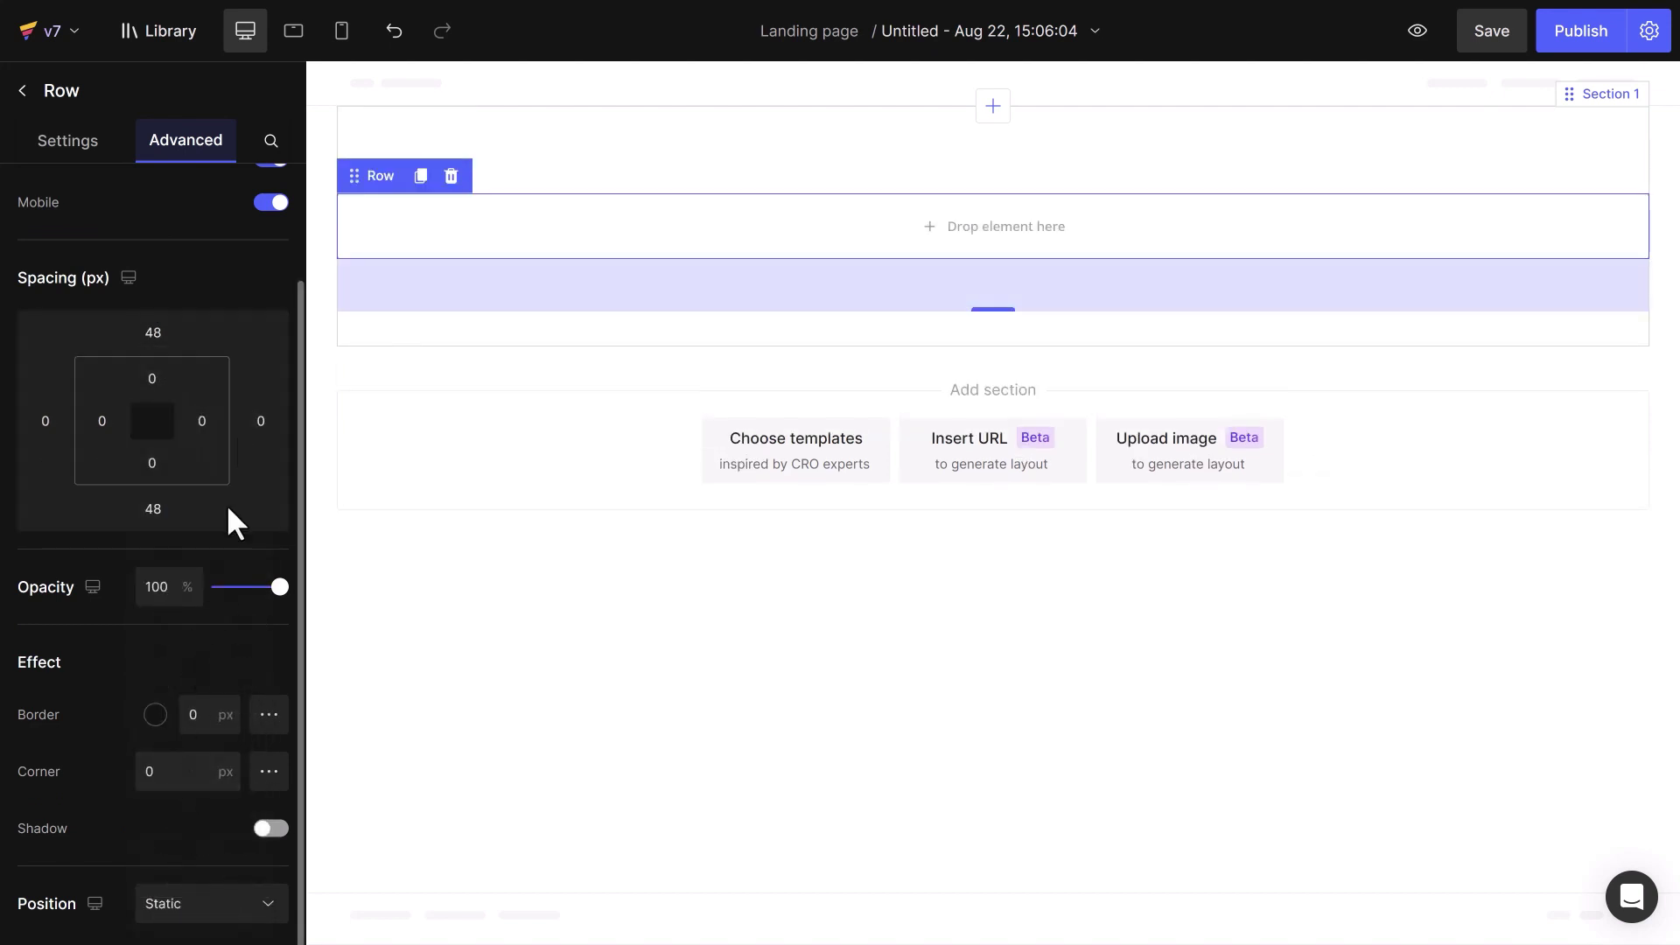
Preview the row at tablet and mobile widths, then return to desktop
left_click(302, 33)
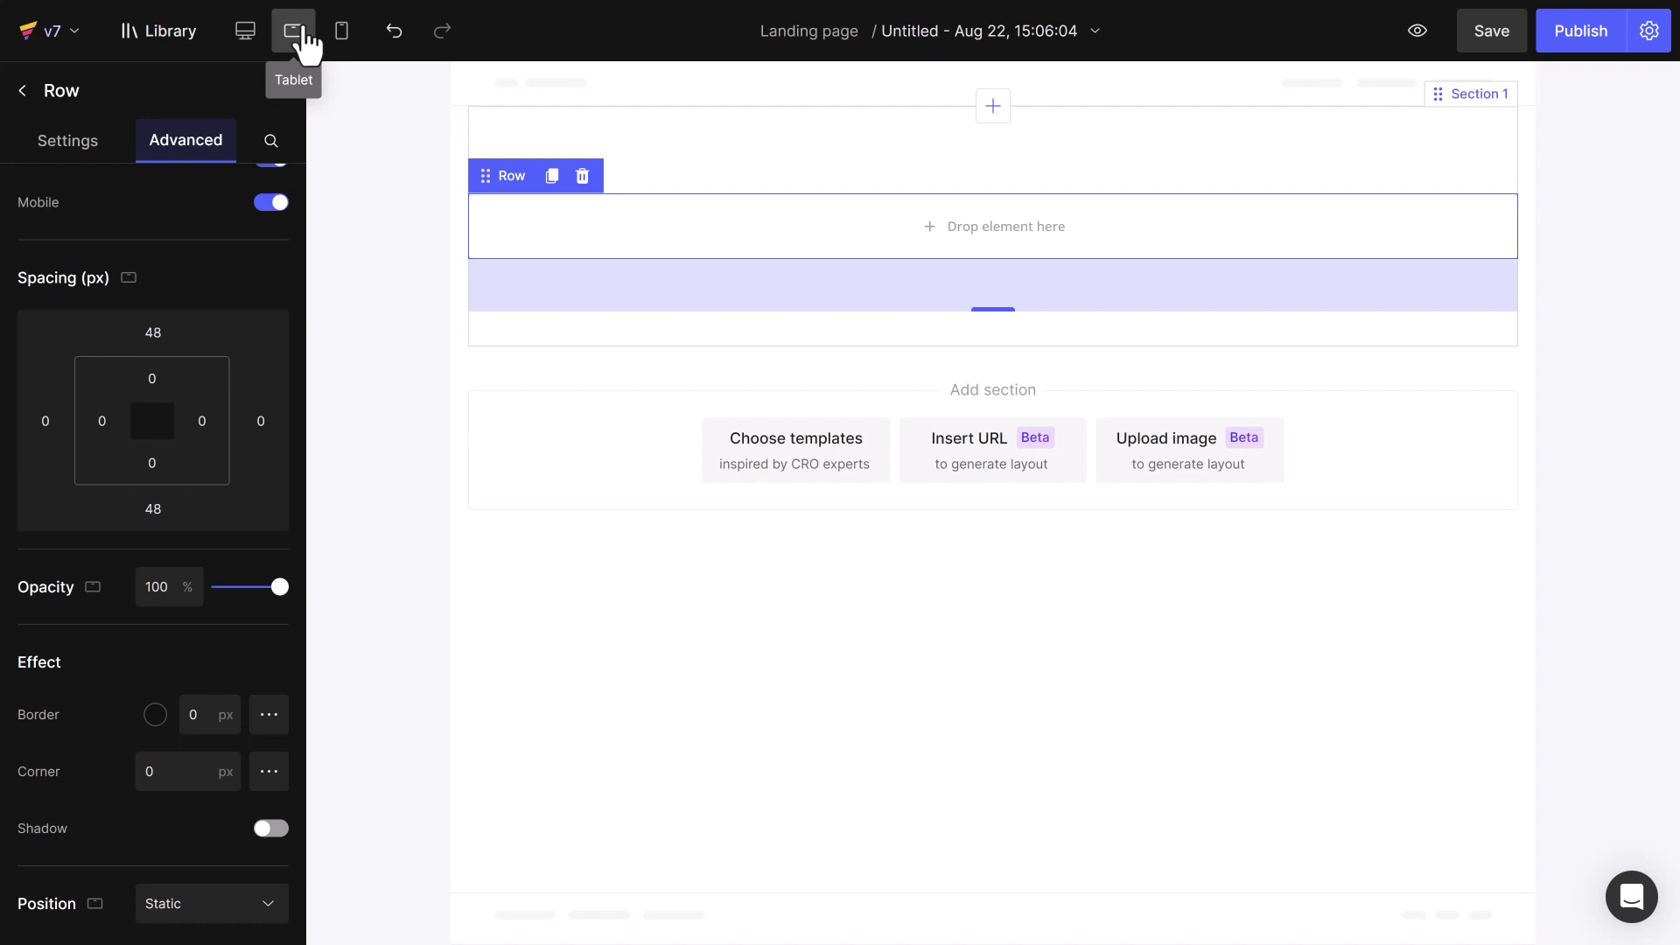
left_click(340, 39)
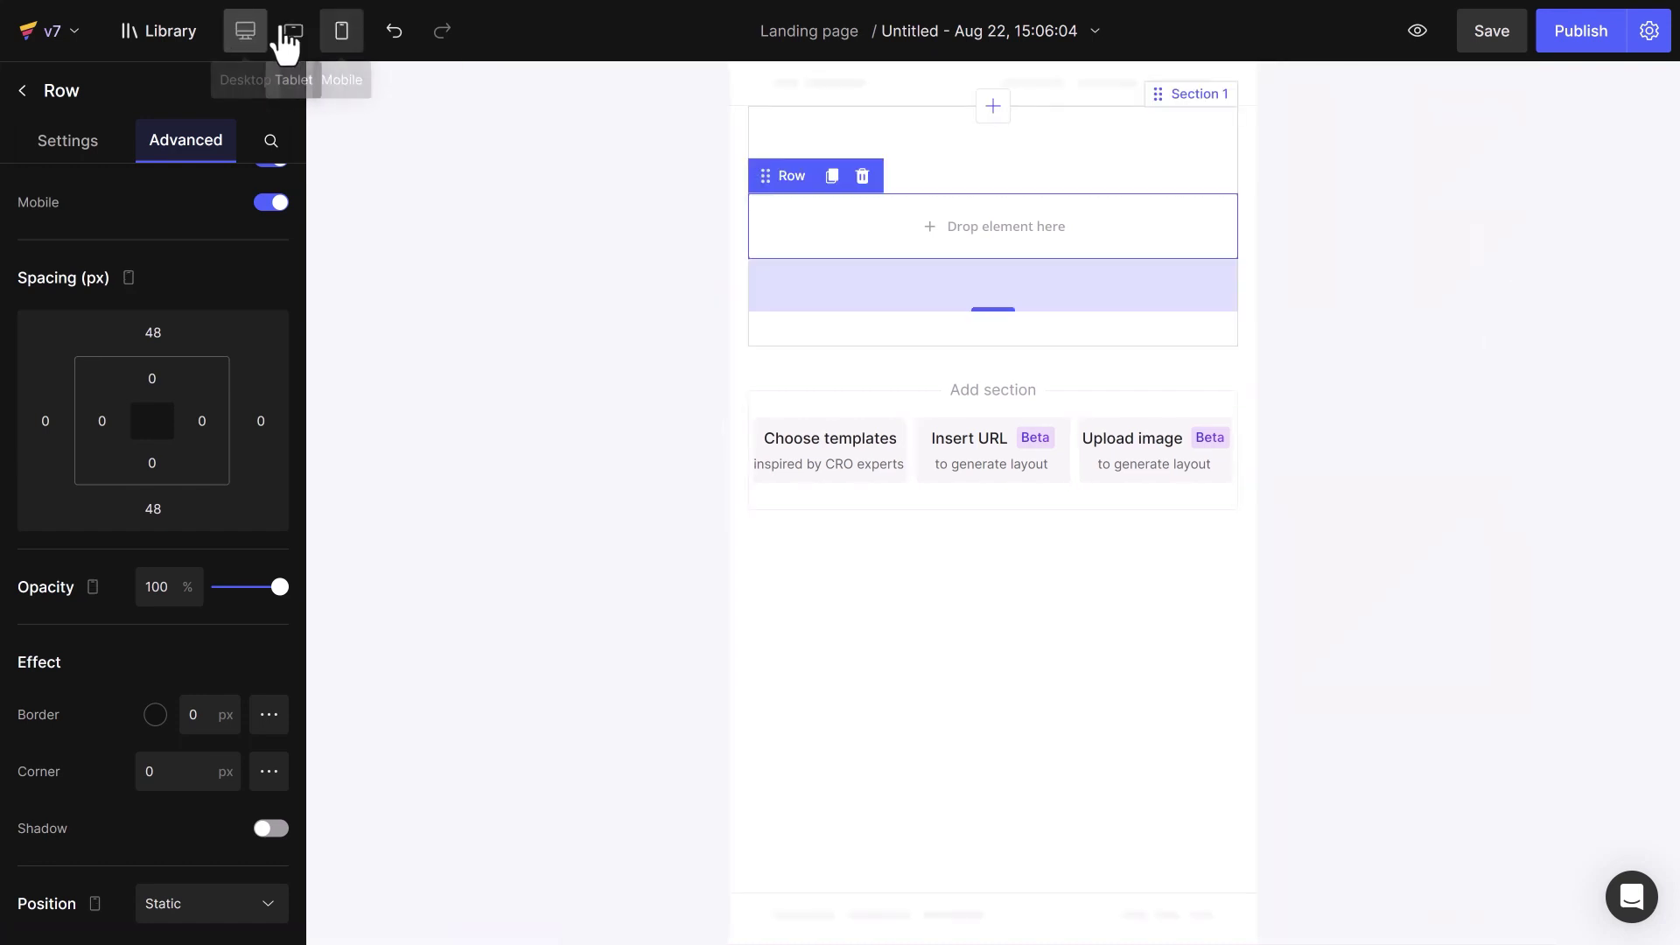
left_click(250, 35)
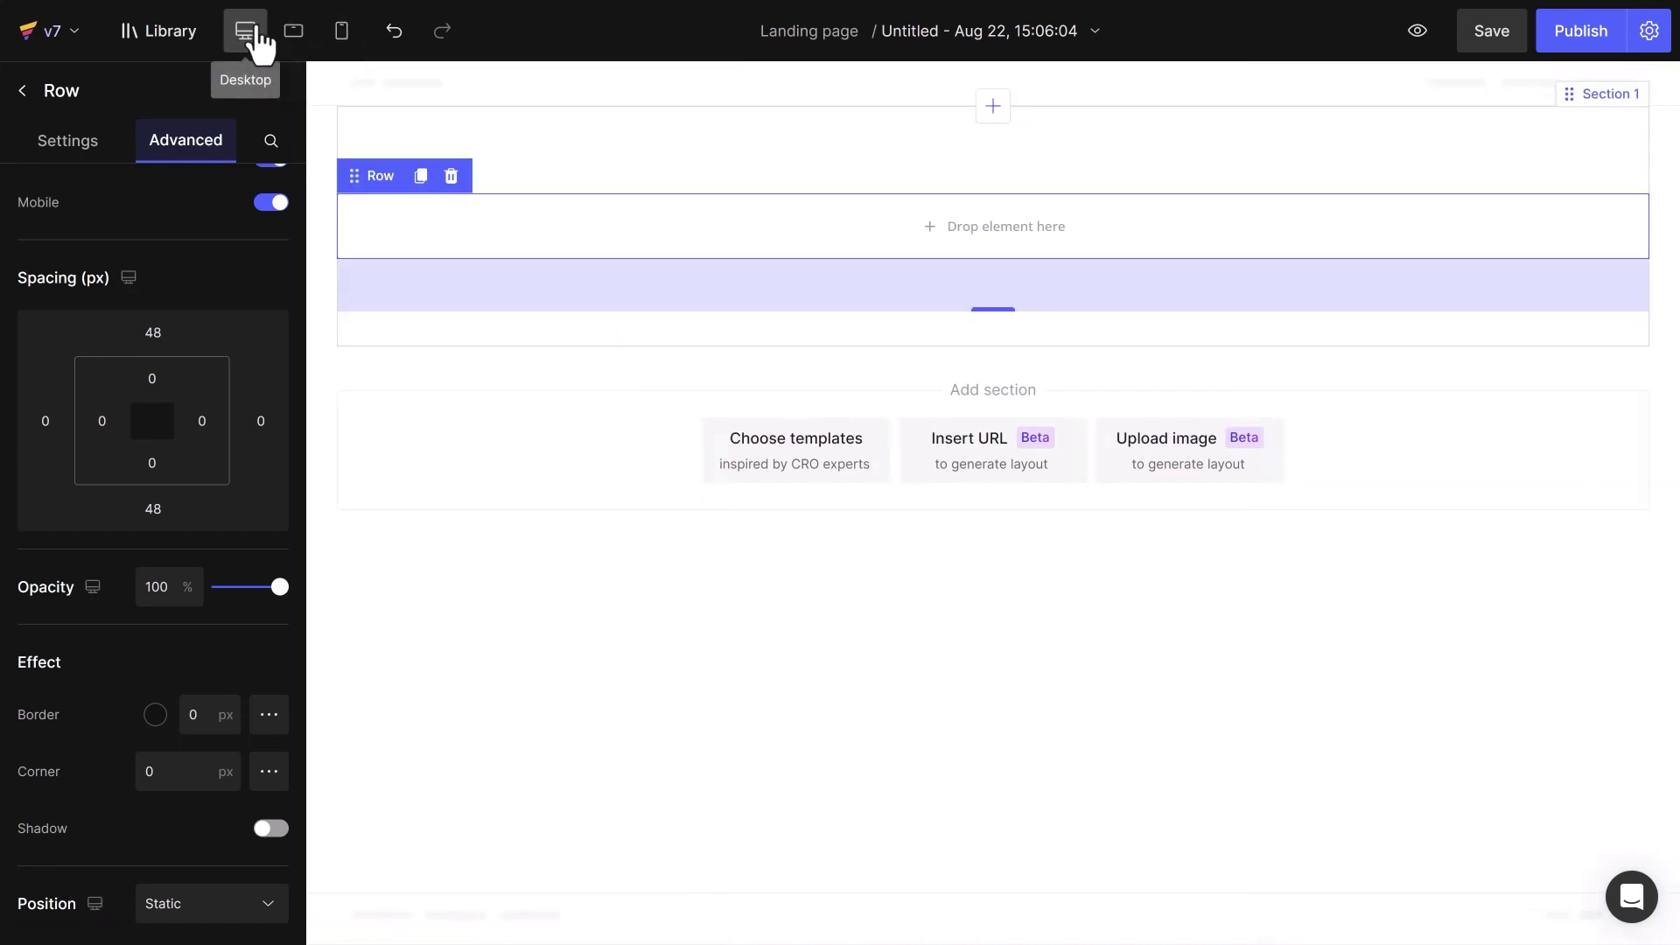
left_click(23, 91)
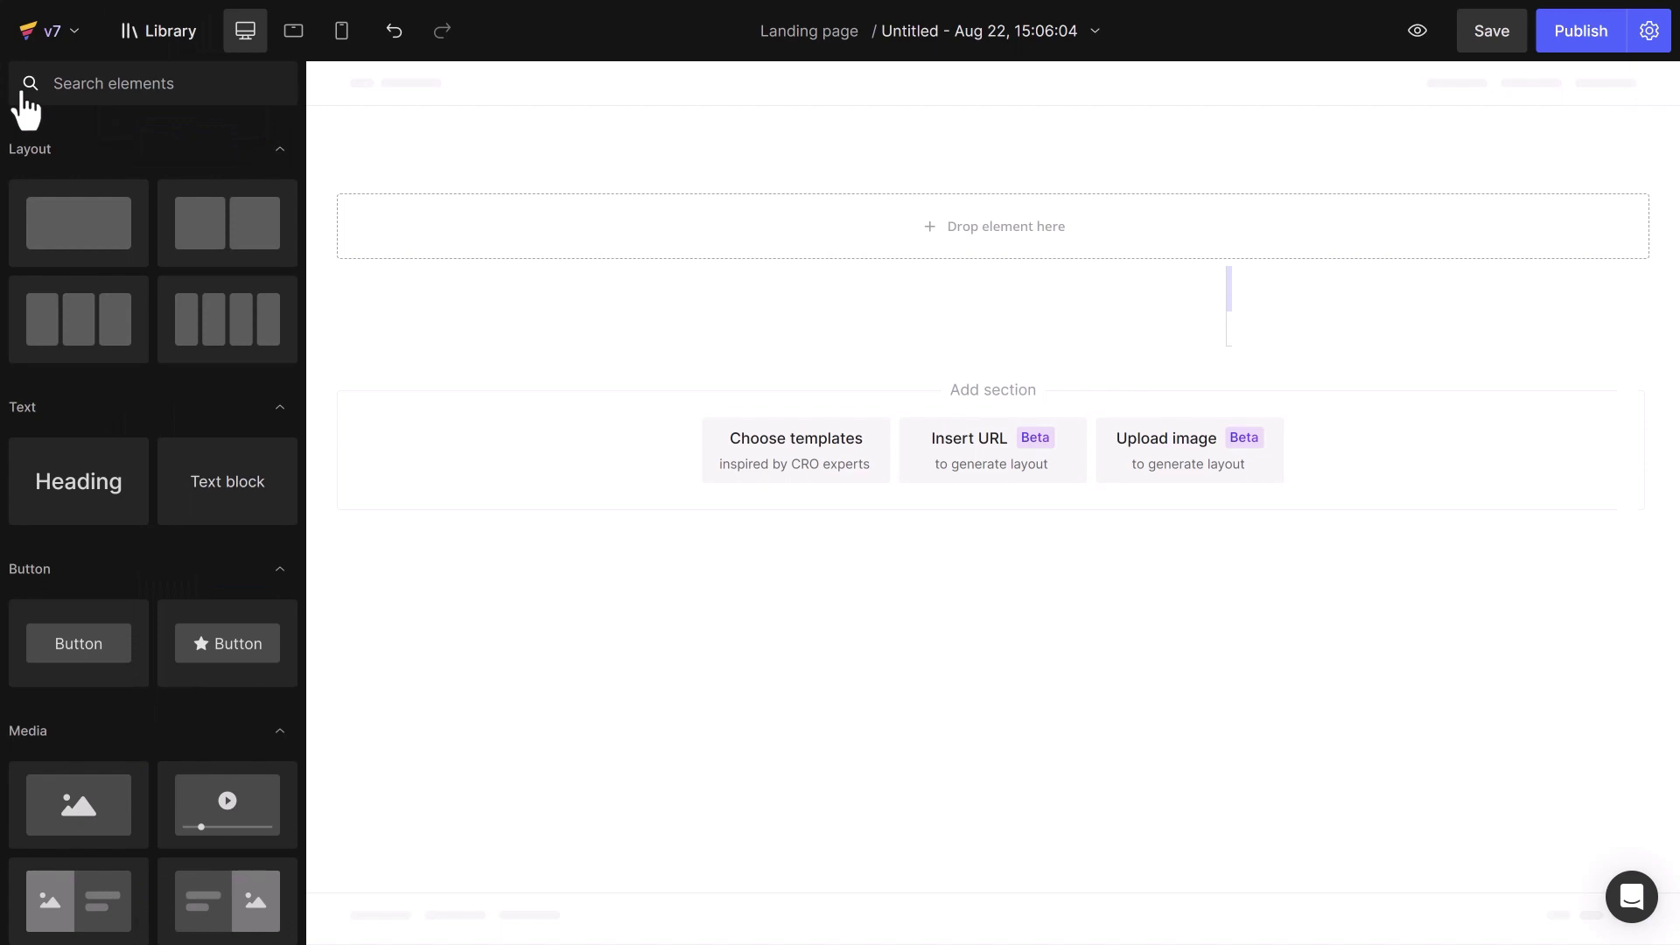
Place a text block in the row reading '98% Customers Are Satisfied'
left_click_drag(205, 480, 645, 225)
triple_click(644, 225)
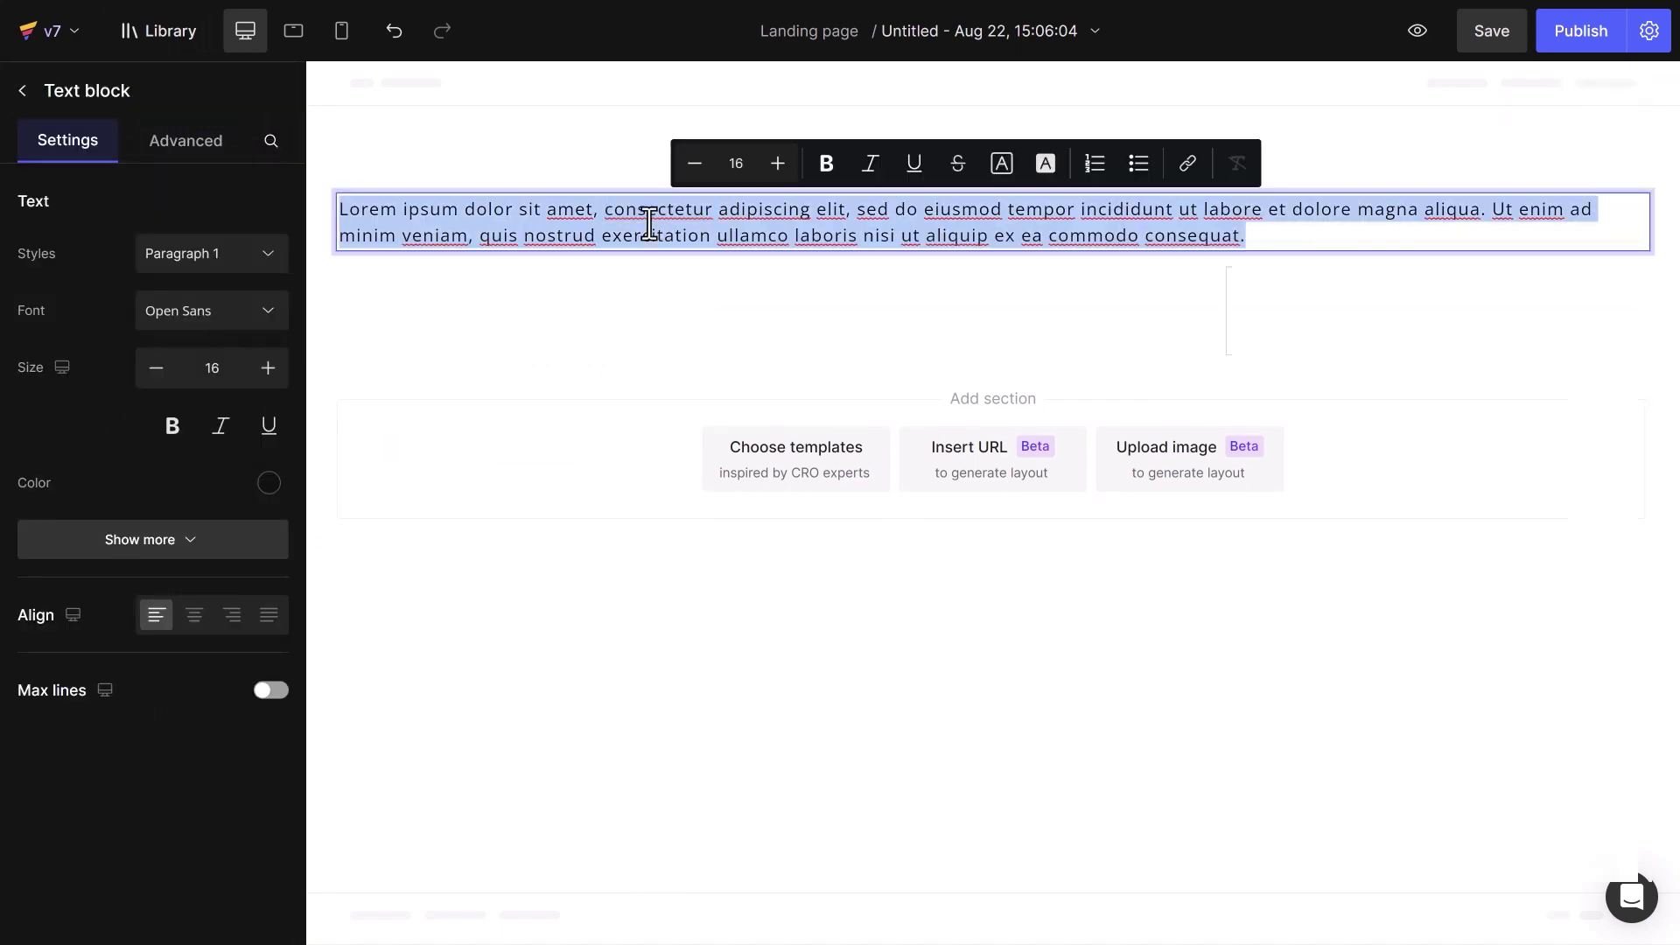
type("98% Customers Are Satisfied")
Style the subtitle as Heading 6, size 19, grey and centred, checking it at mobile width
left_click(226, 255)
left_click(202, 497)
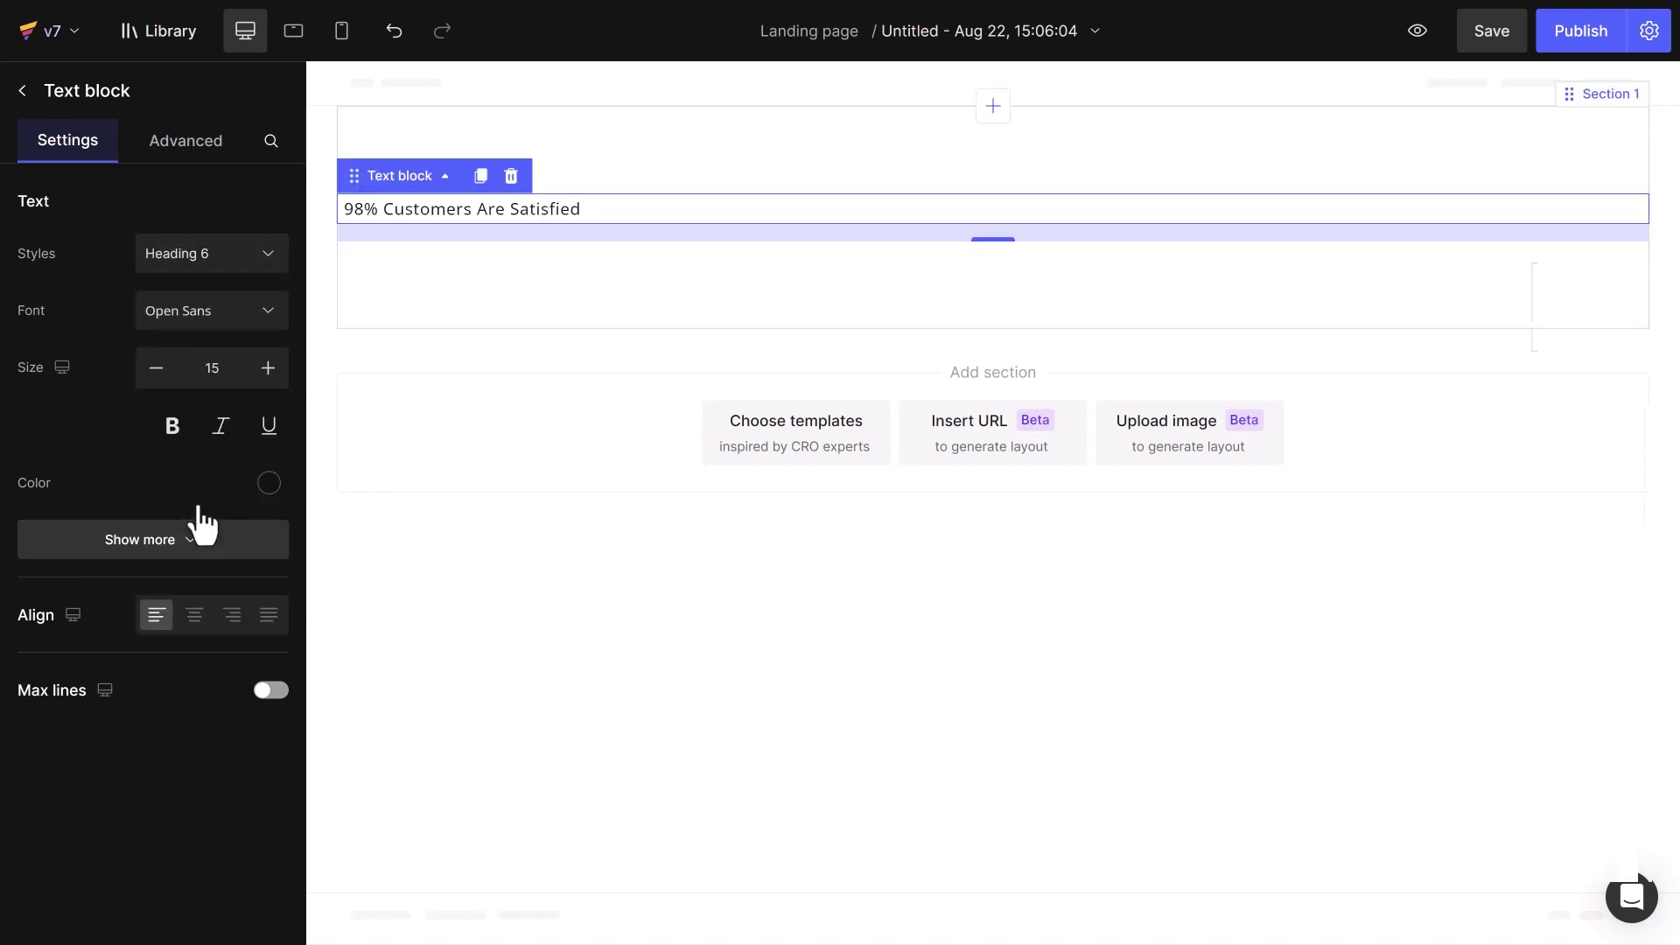
left_click(268, 368)
left_click(268, 368)
left_click(267, 368)
left_click(268, 368)
left_click(268, 482)
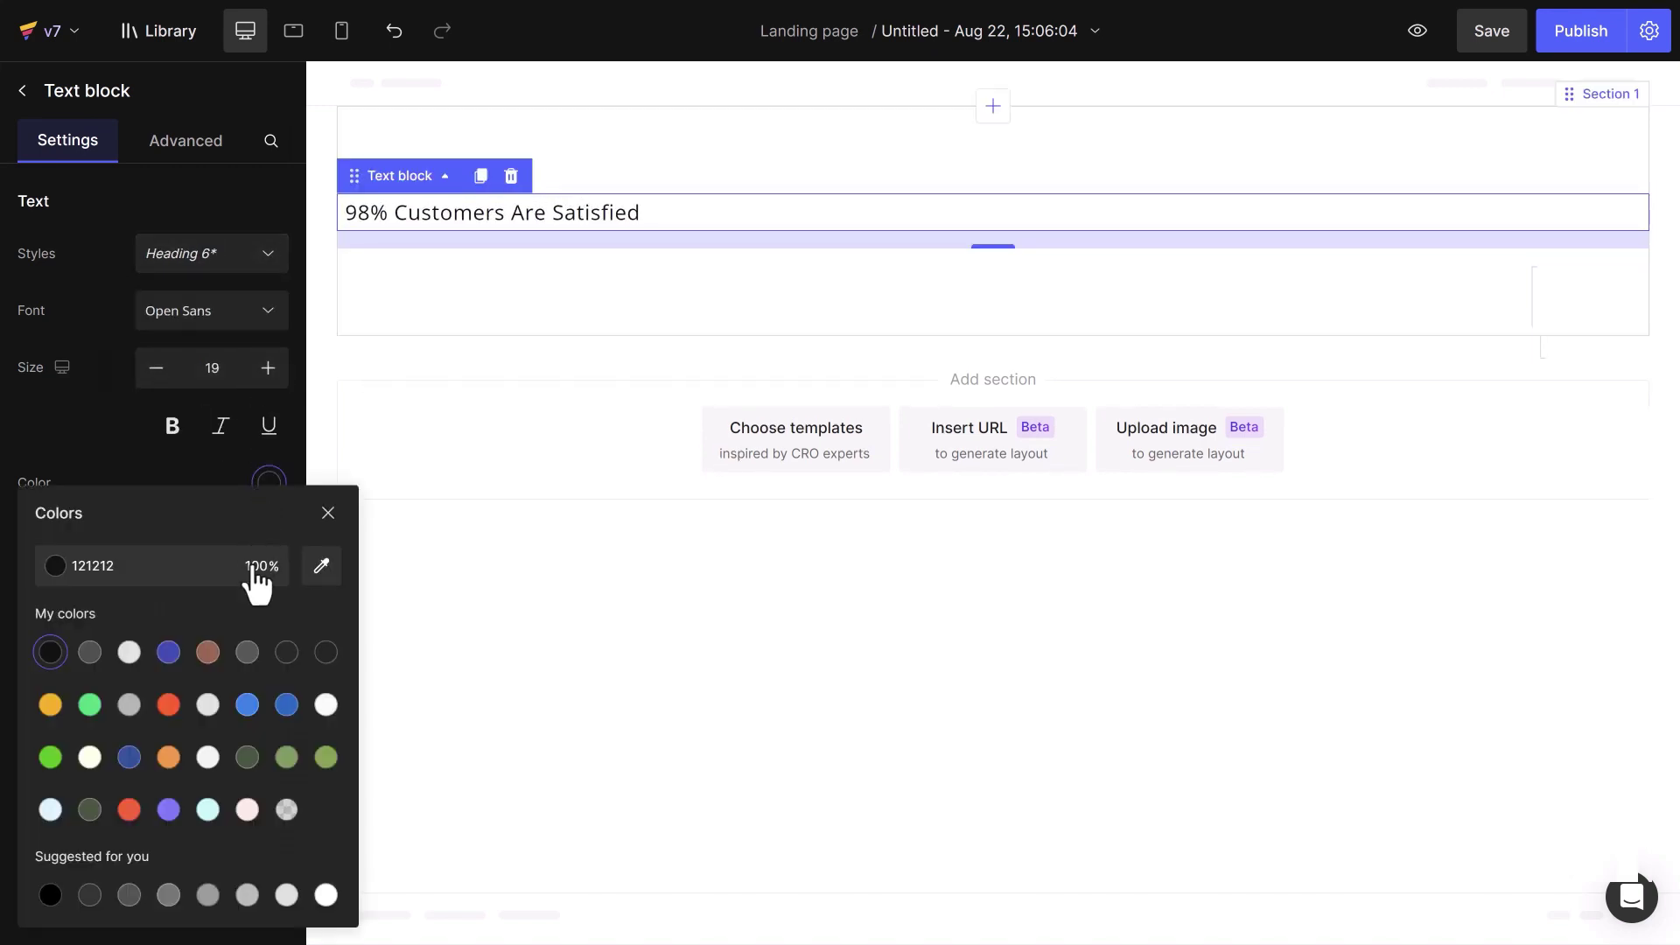
left_click(247, 652)
left_click(330, 514)
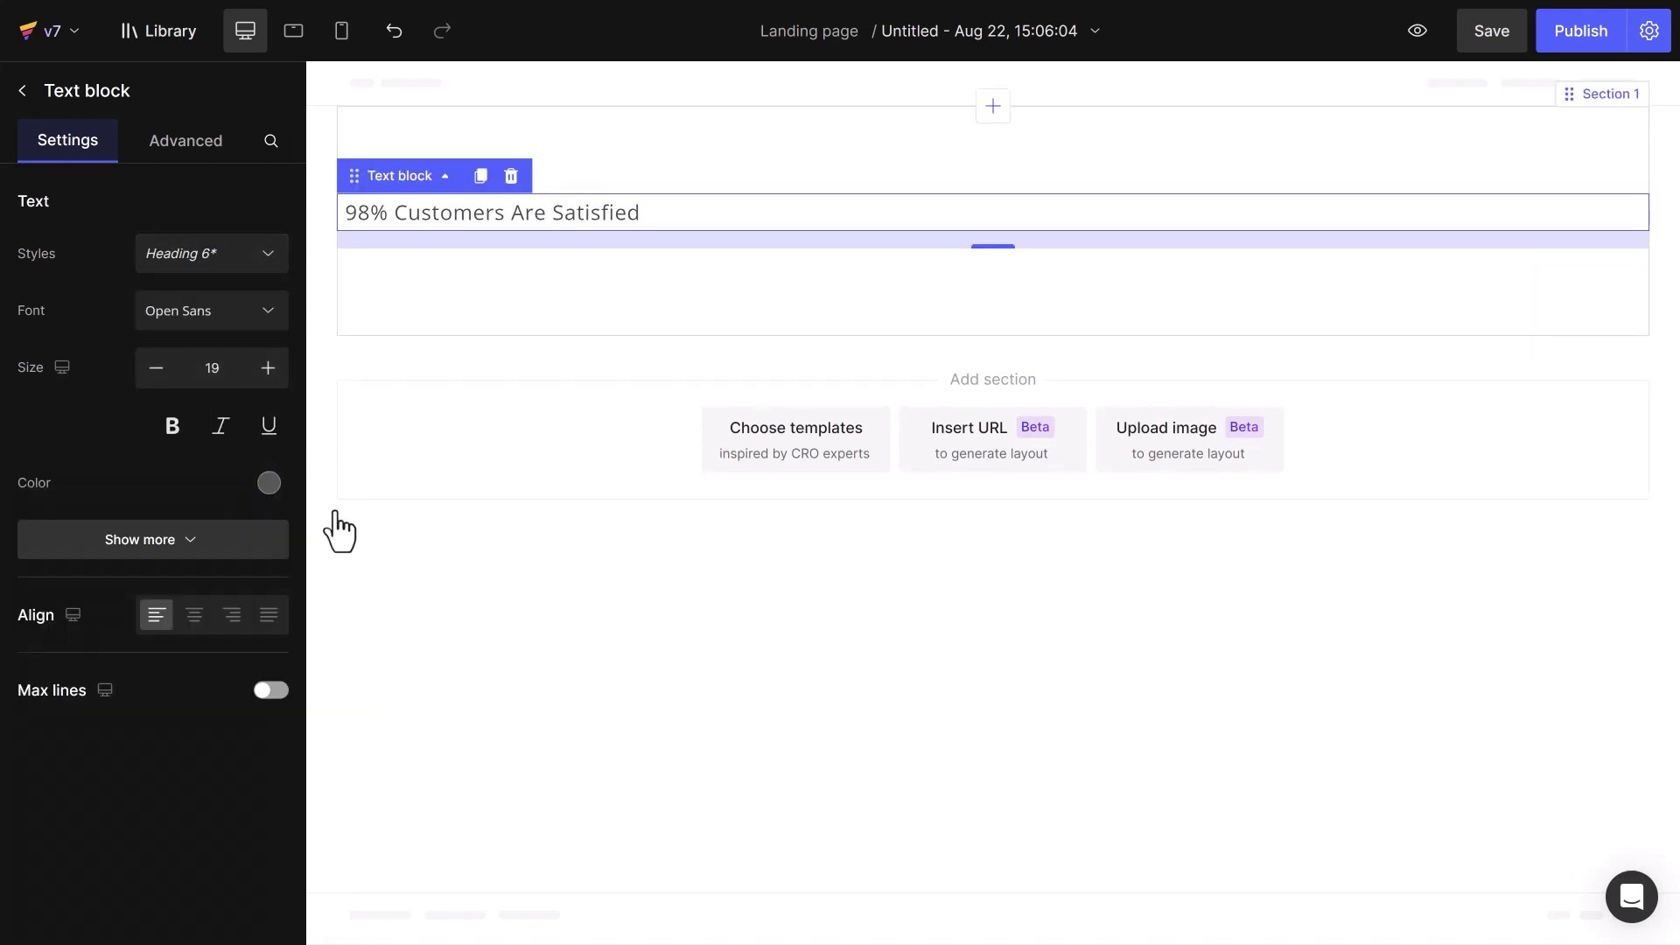
left_click(194, 618)
left_click(342, 31)
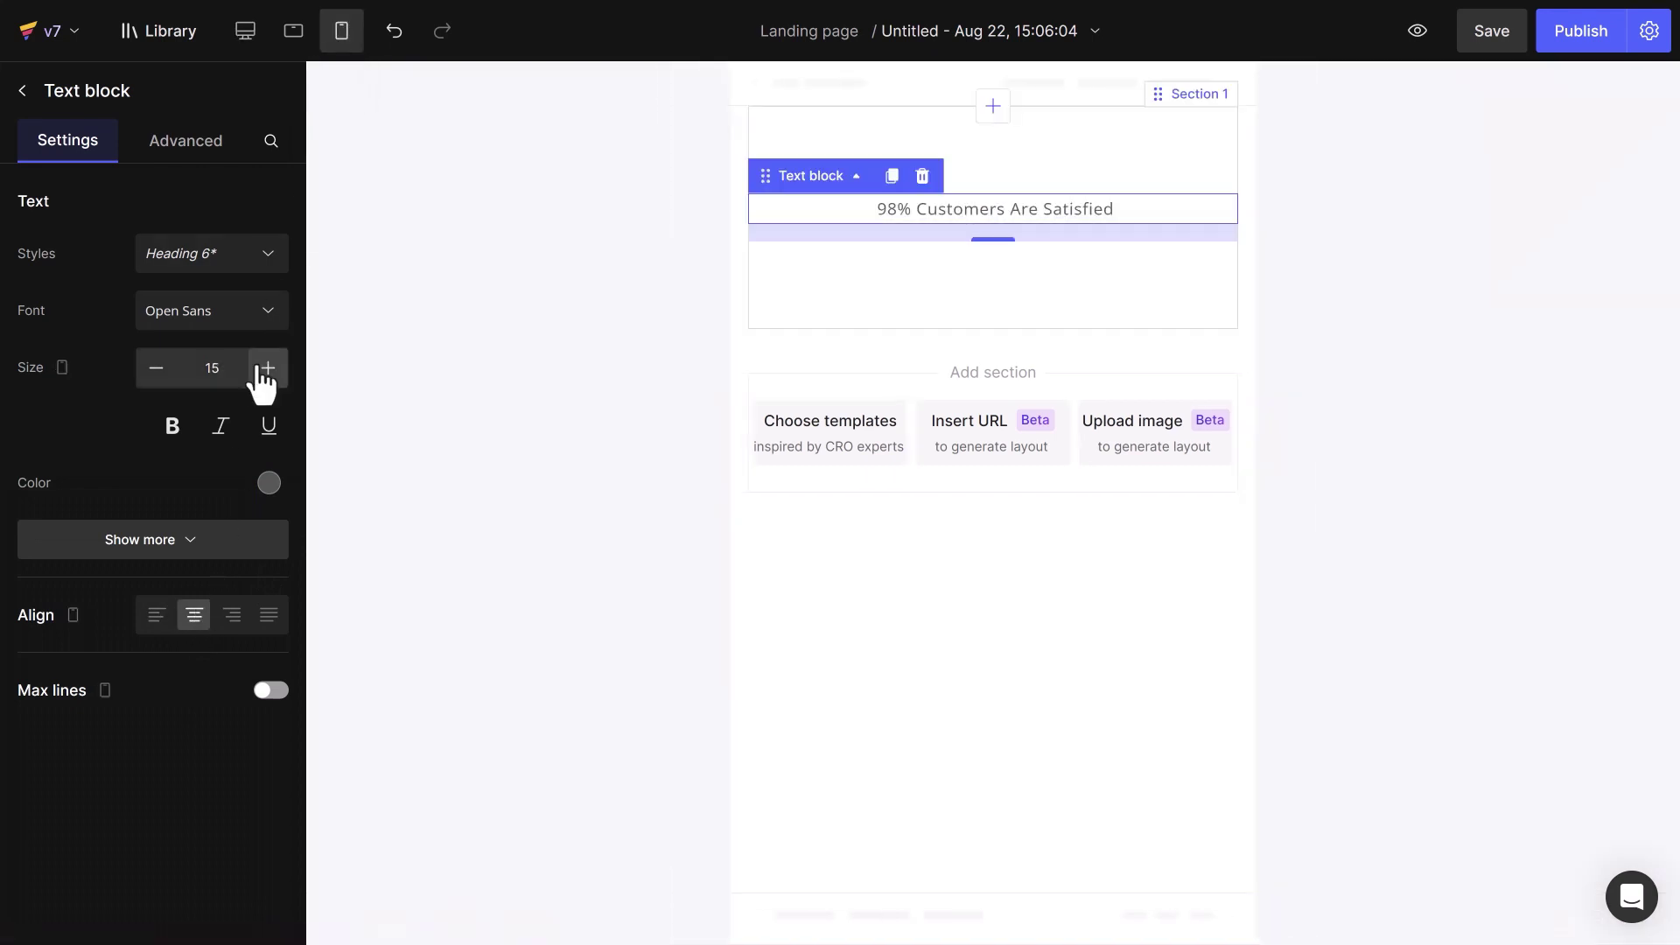
left_click(246, 32)
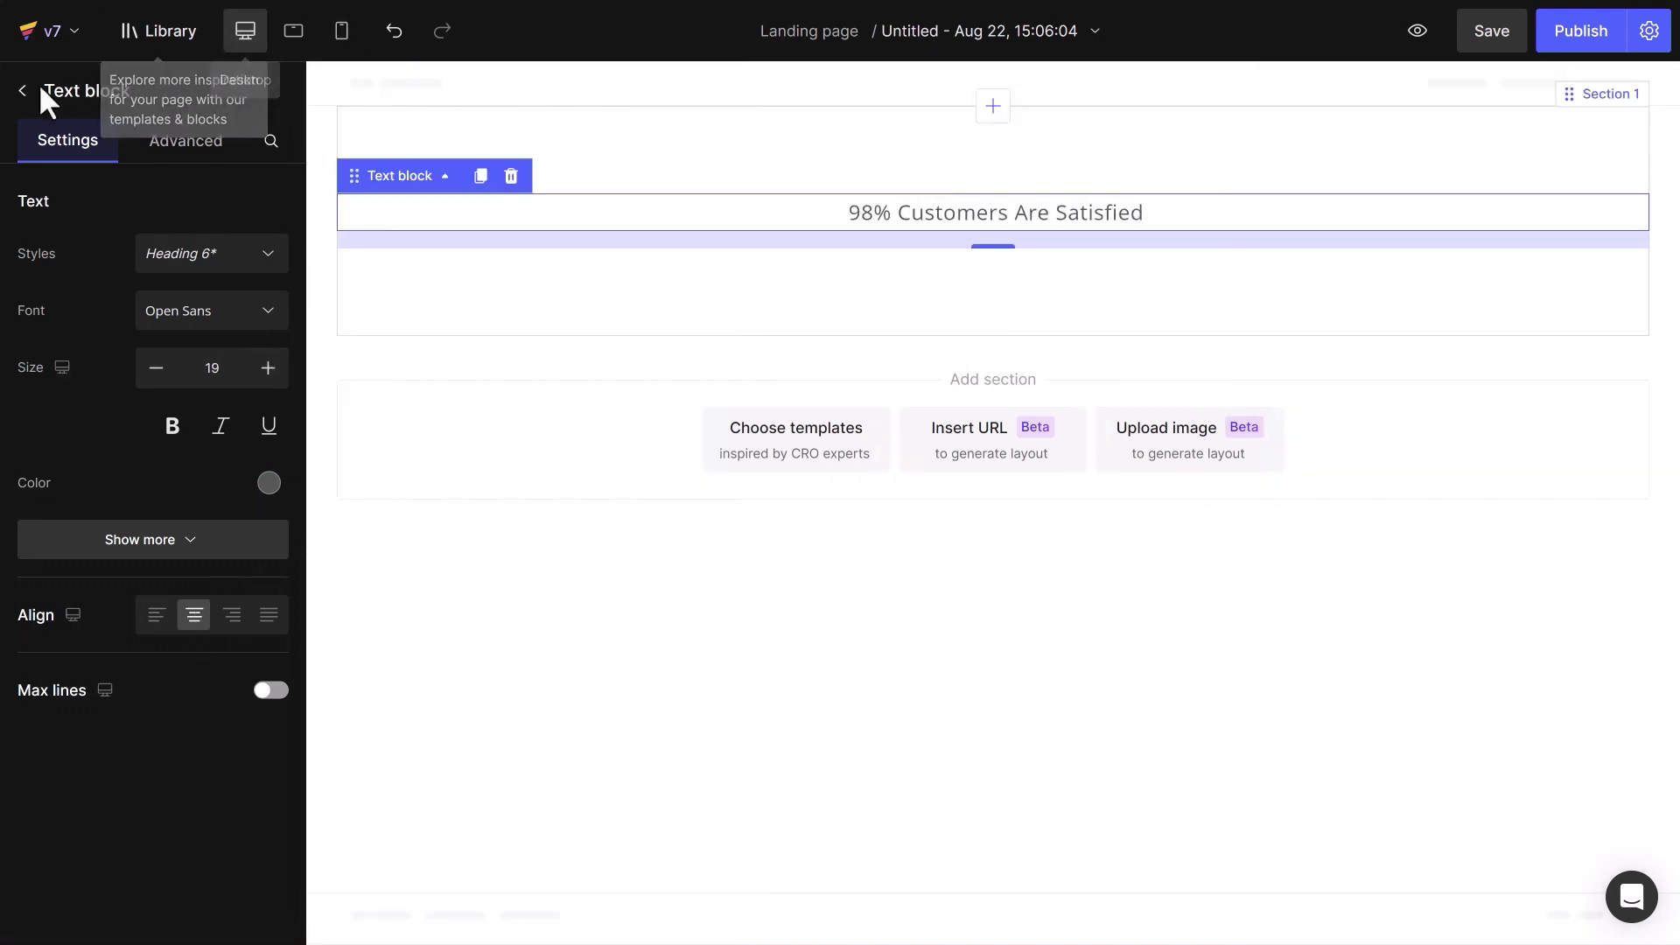
Add a heading below the subtitle reading 'Trusted By More Than 500,000 Customers Globally'
left_click(22, 91)
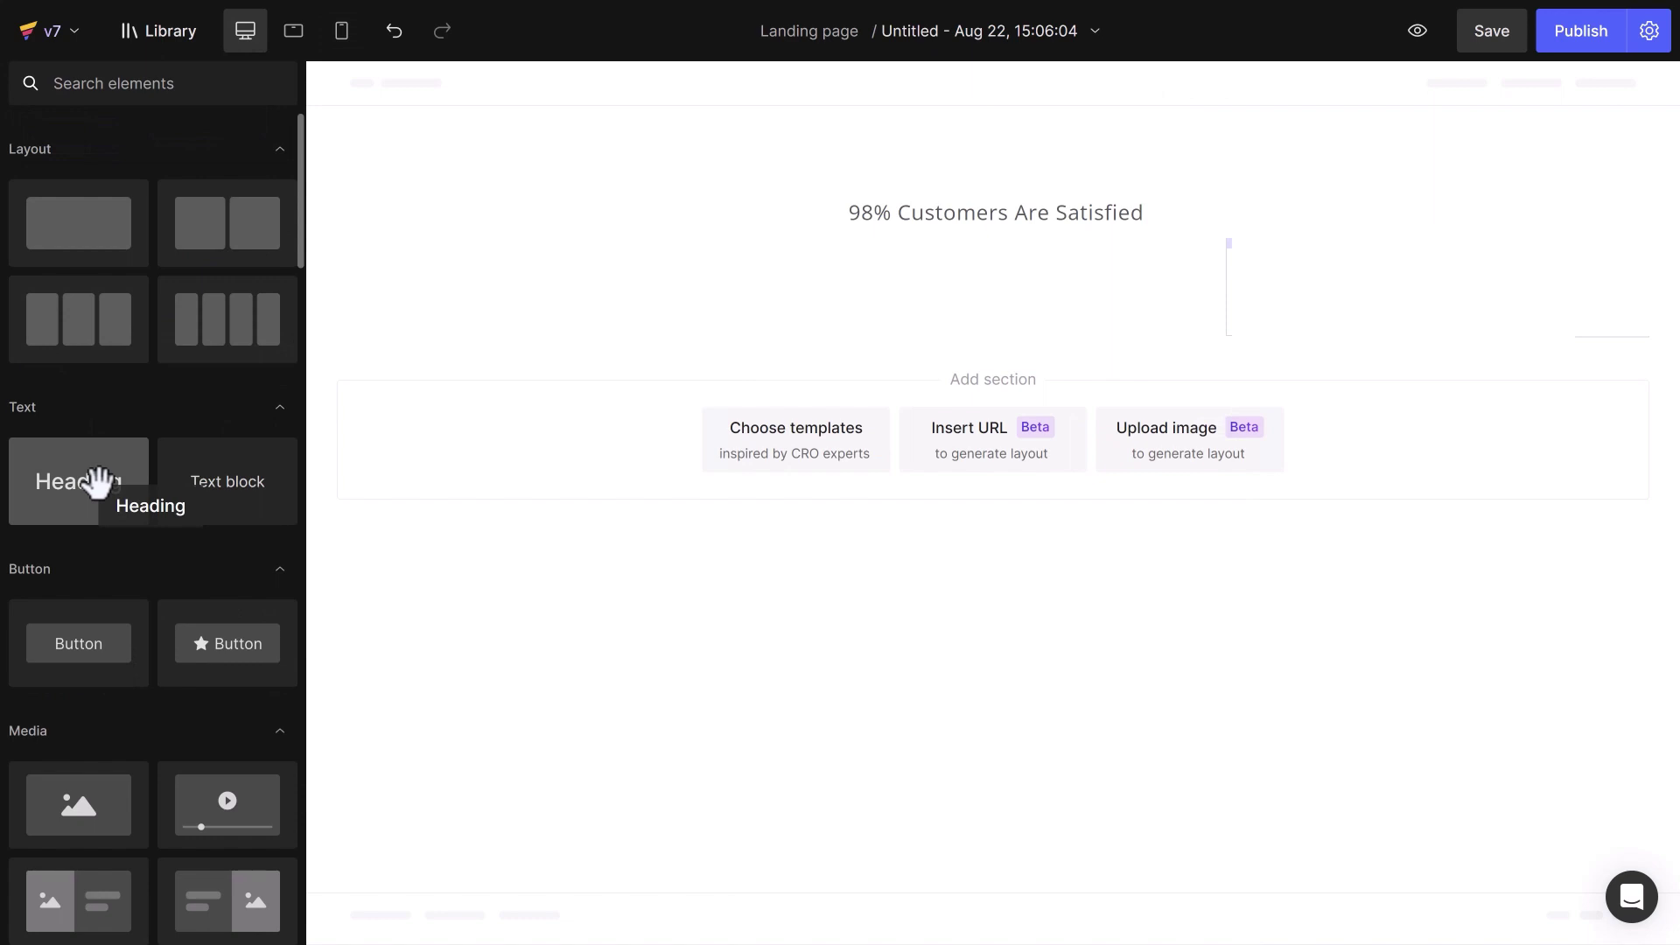
left_click_drag(98, 481, 994, 259)
double_click(956, 273)
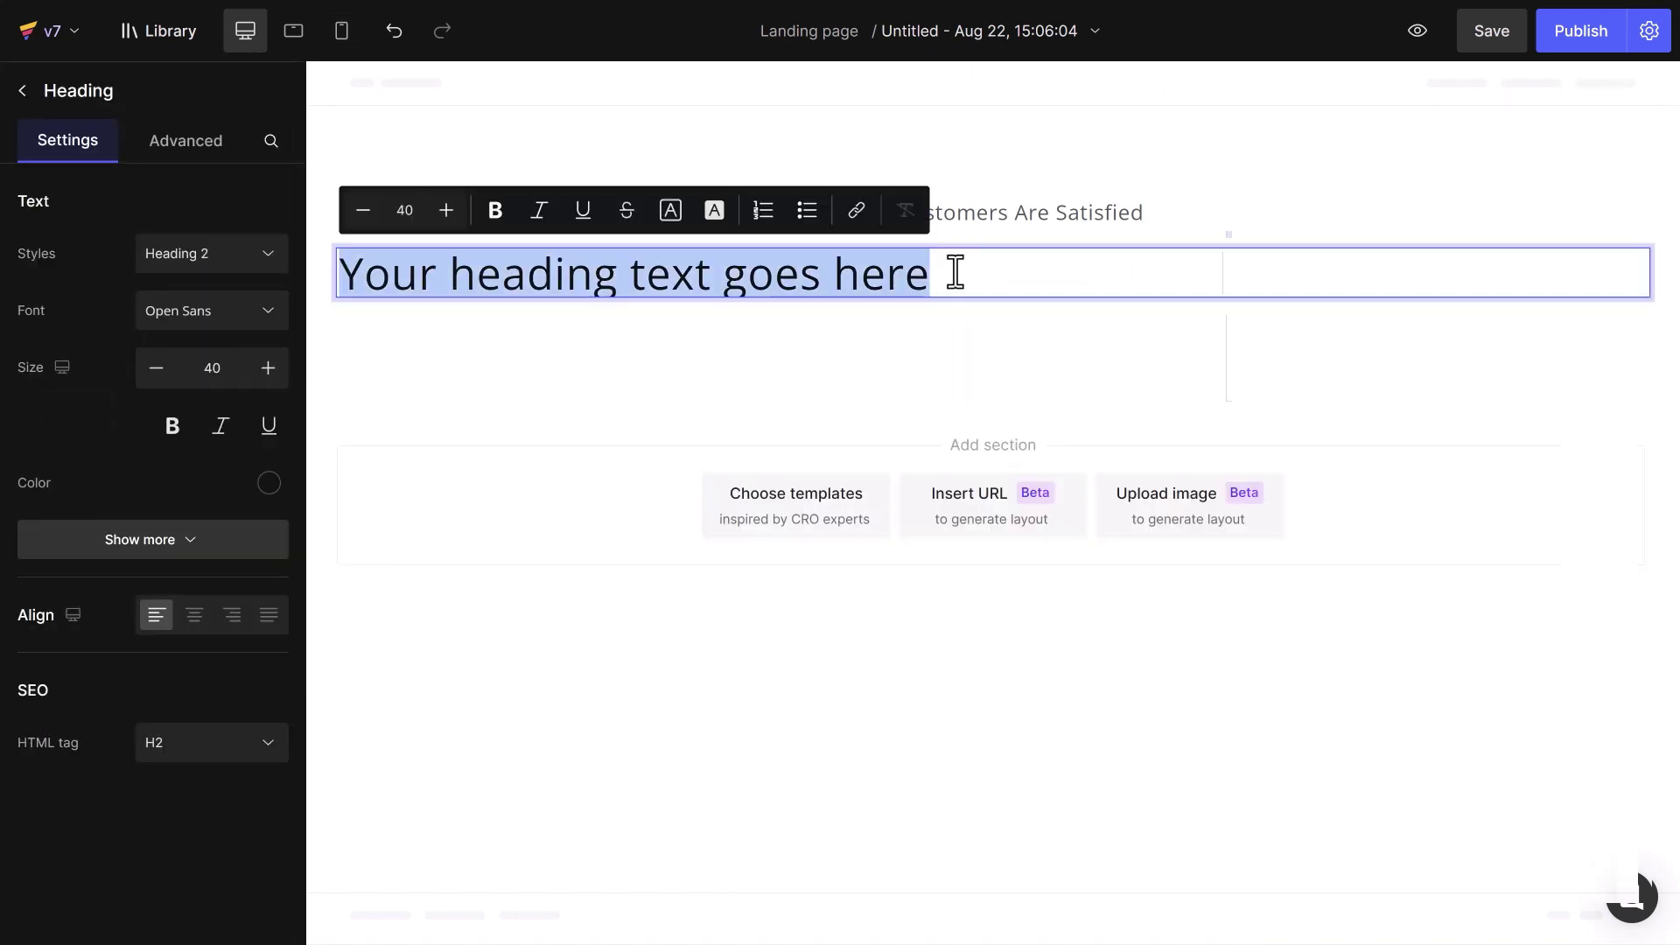
type("Trusted By More Than 500,000 Customers Globally")
Make the heading size 33, bold, line height 130, centred, breaking before 'Customers'
left_click(156, 367)
left_click(156, 368)
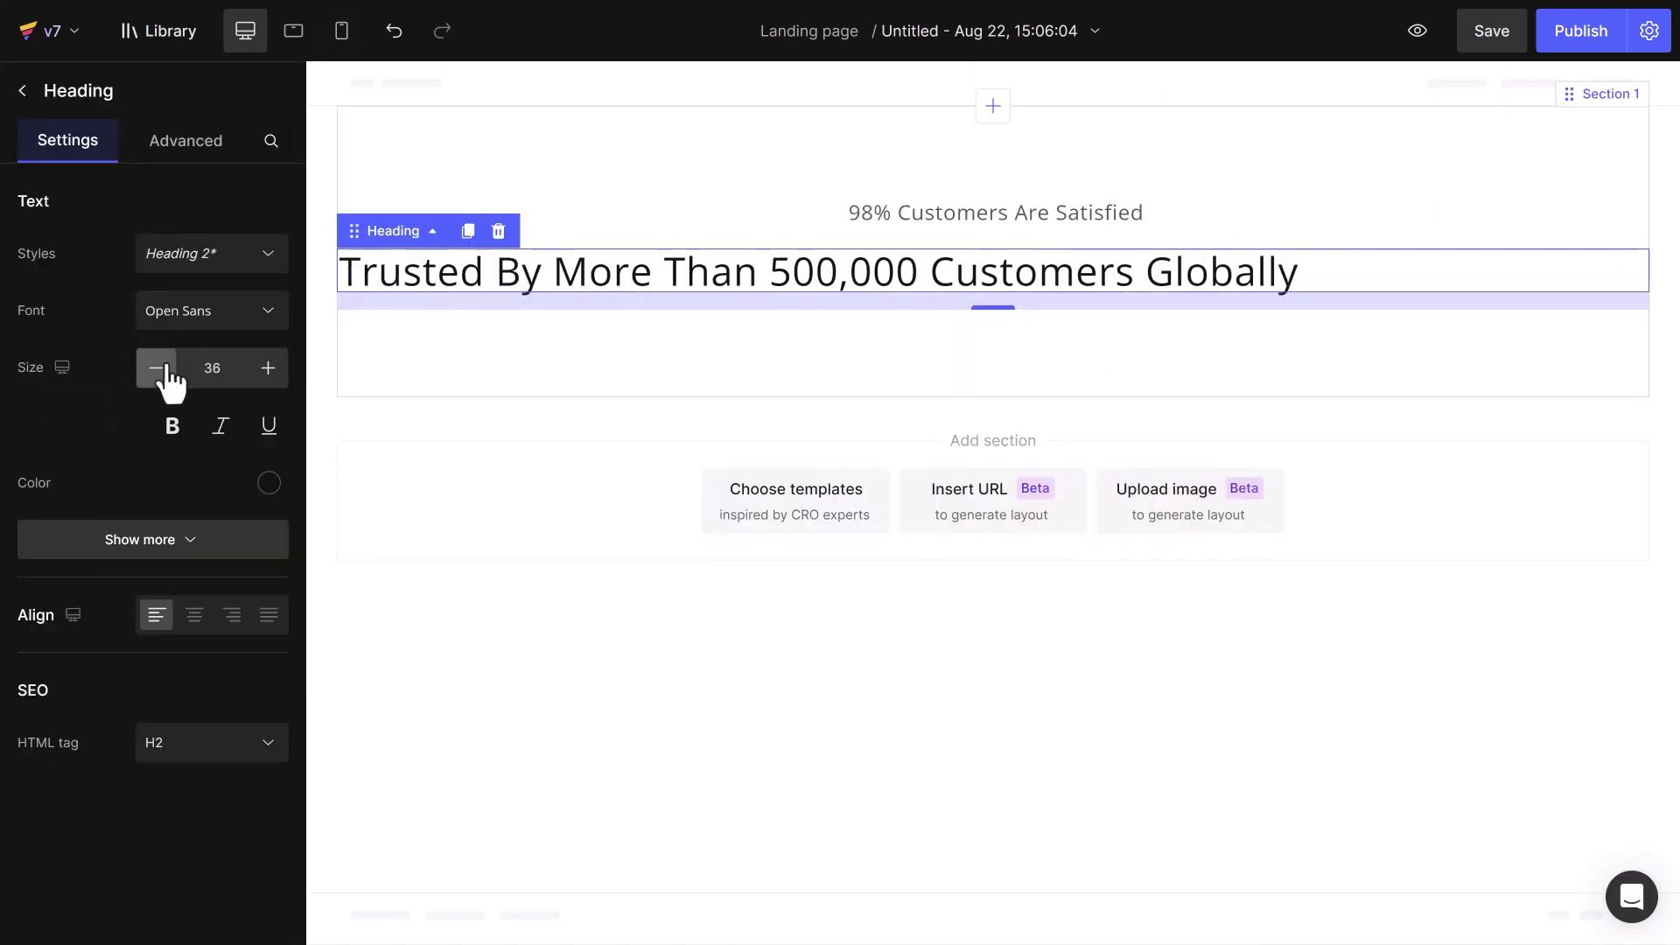
left_click(157, 368)
left_click(157, 368)
left_click(157, 367)
left_click(157, 368)
left_click(157, 367)
left_click(166, 538)
left_click(159, 543)
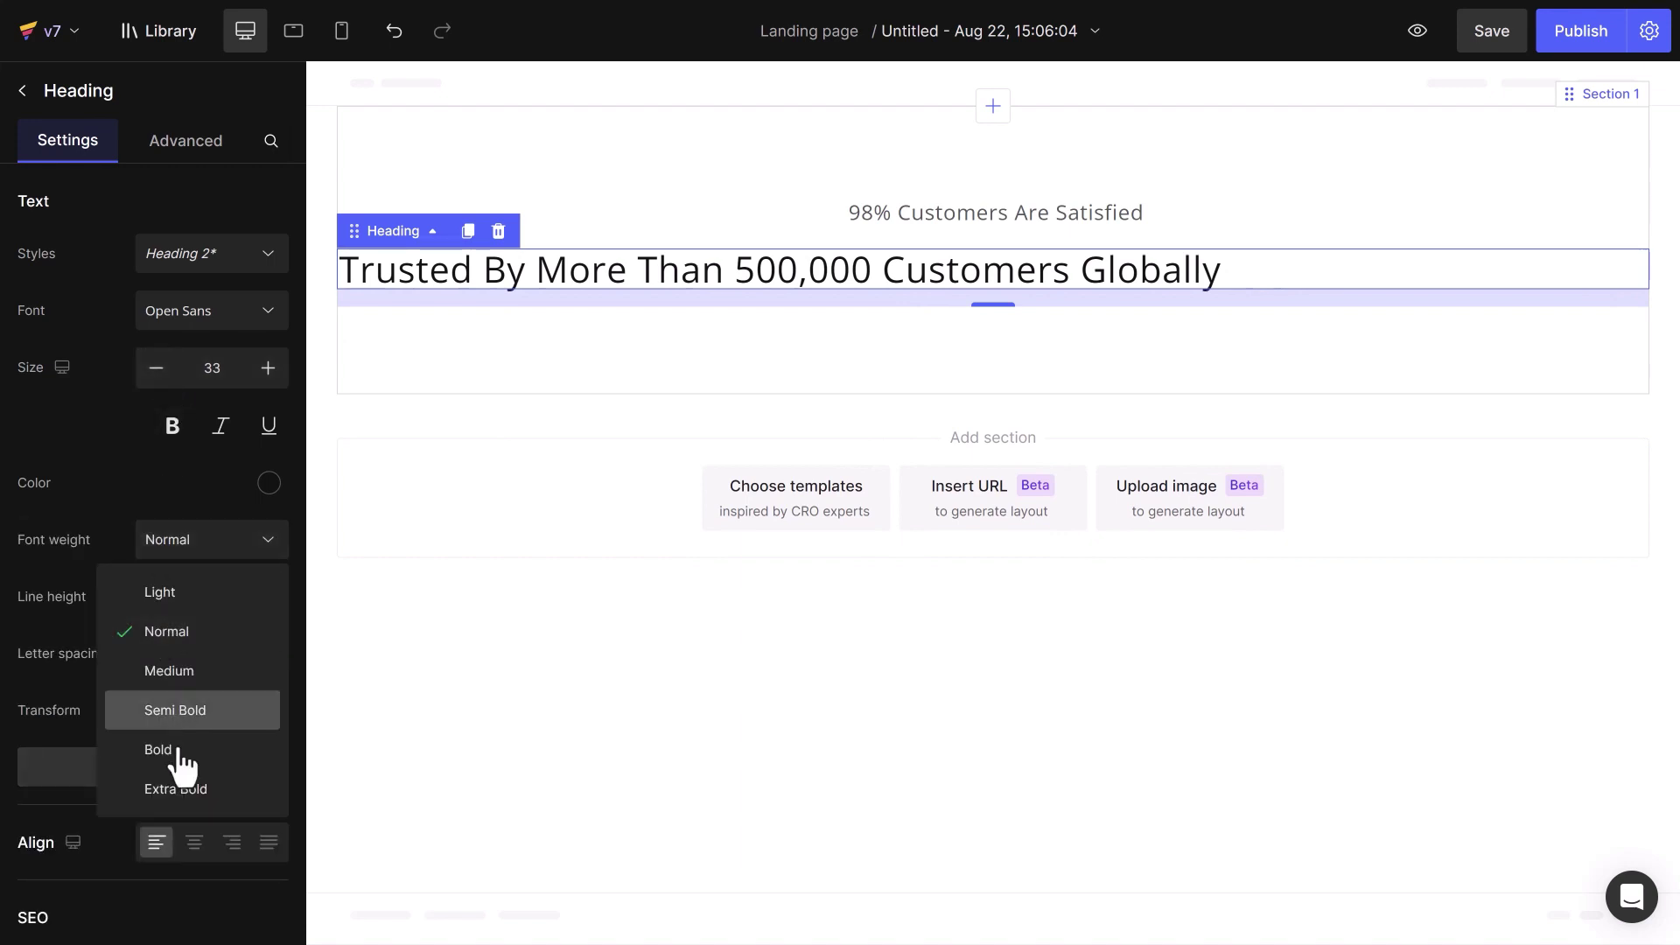
left_click(175, 754)
left_click(204, 602)
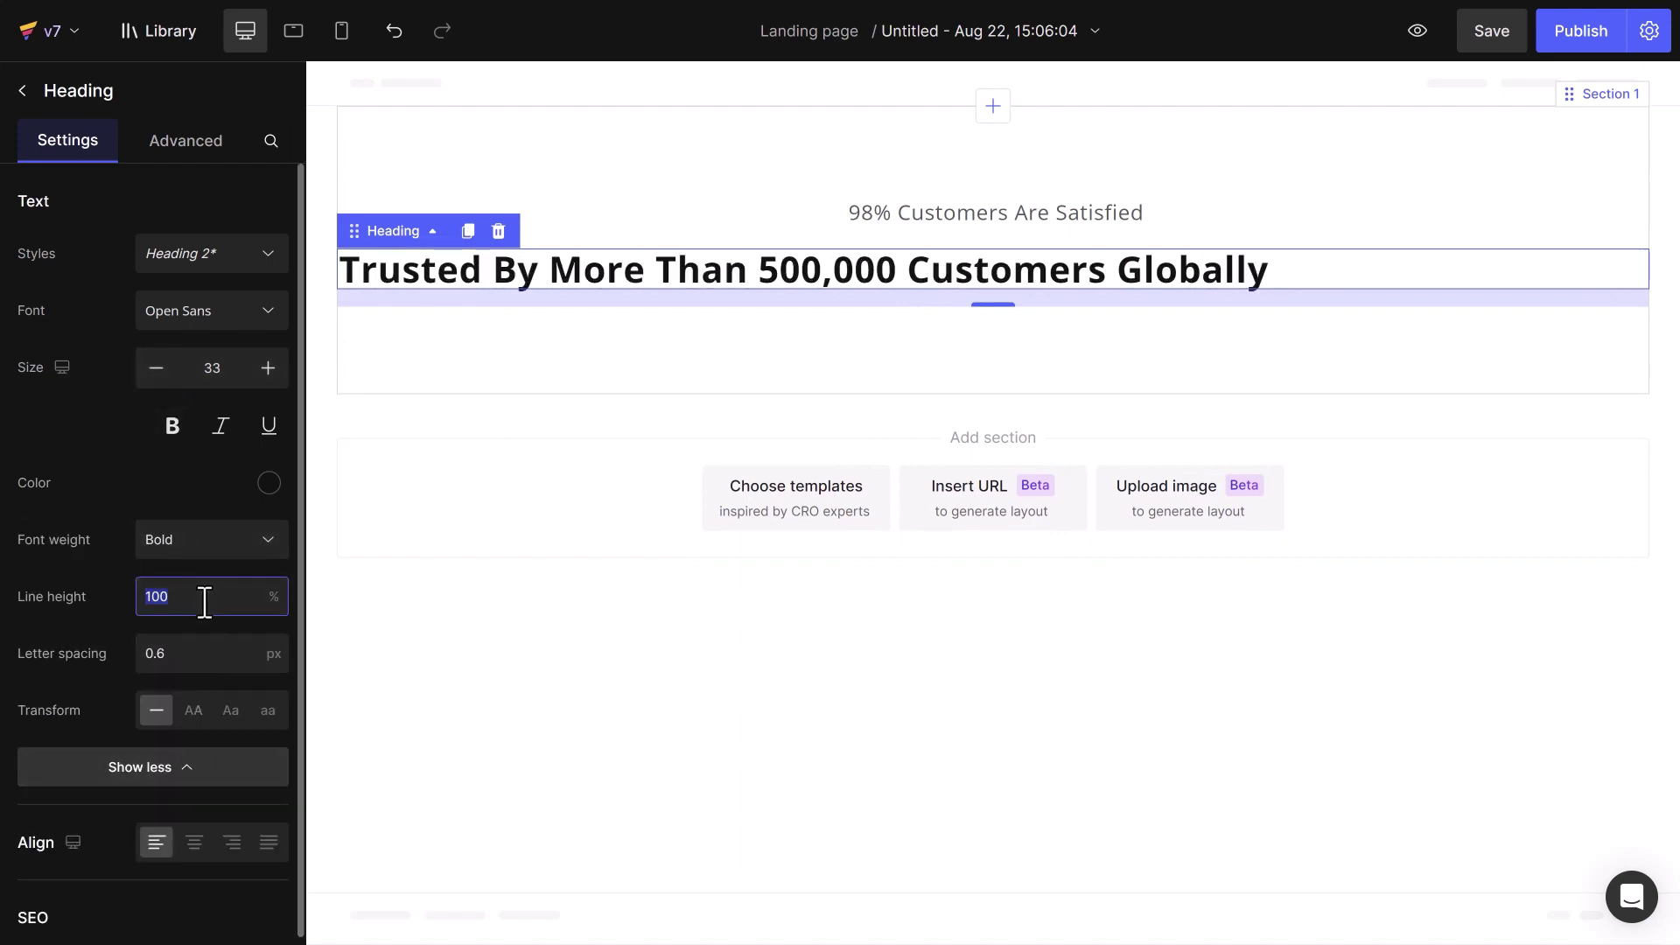
type("130")
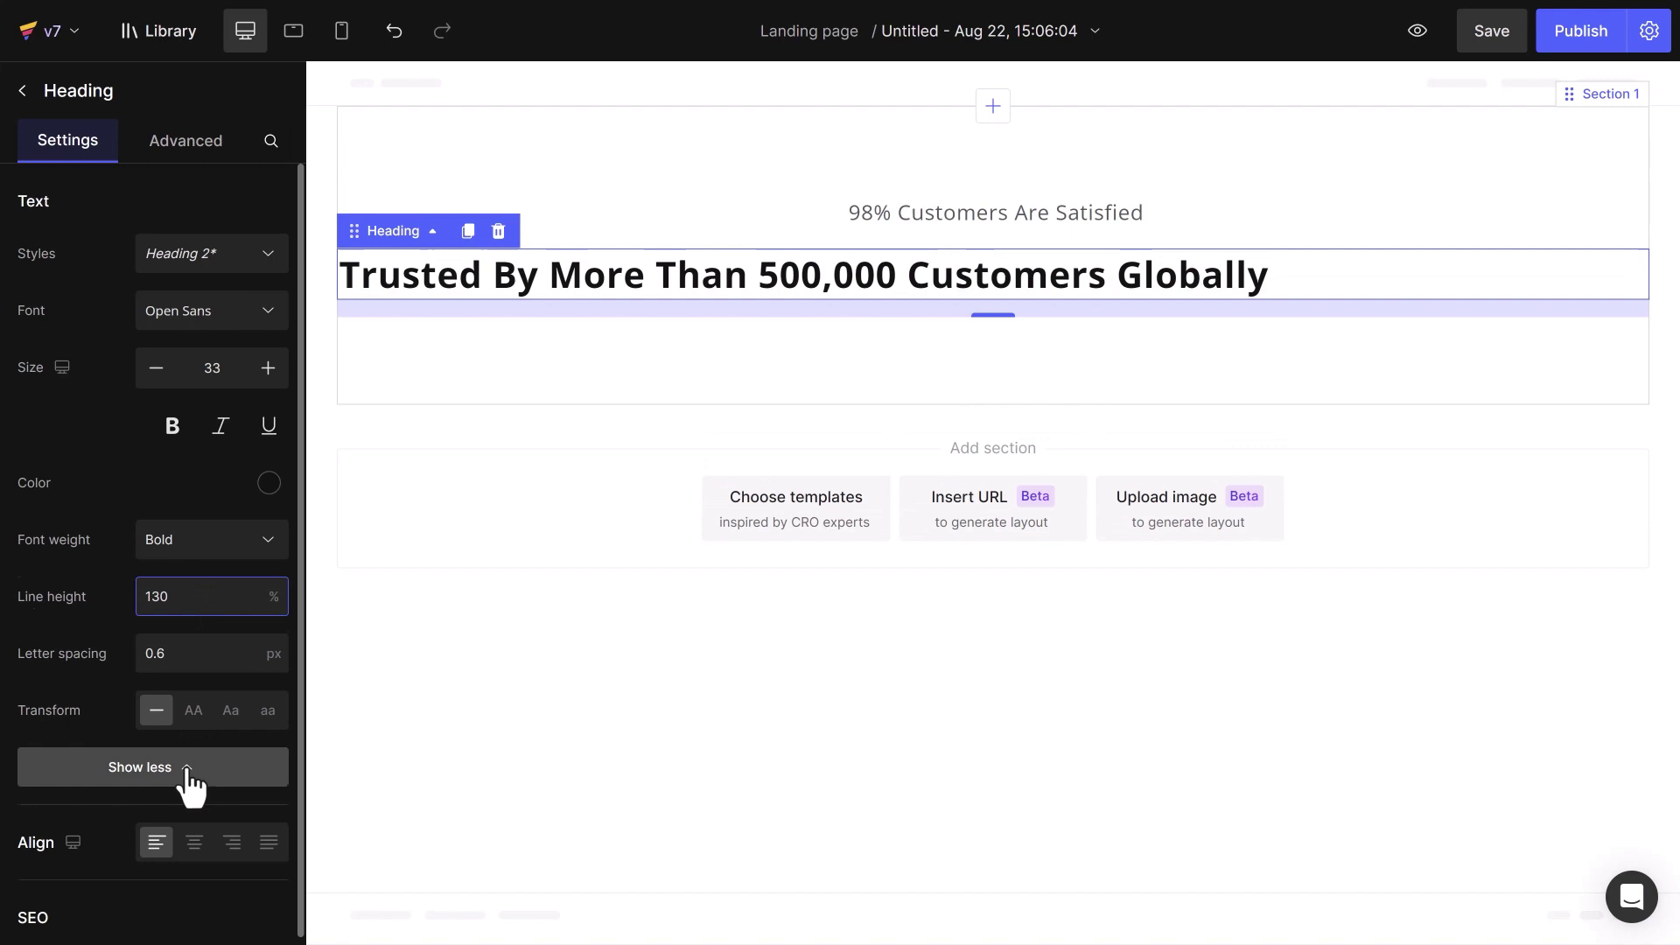
left_click(180, 769)
left_click(194, 616)
left_click(206, 752)
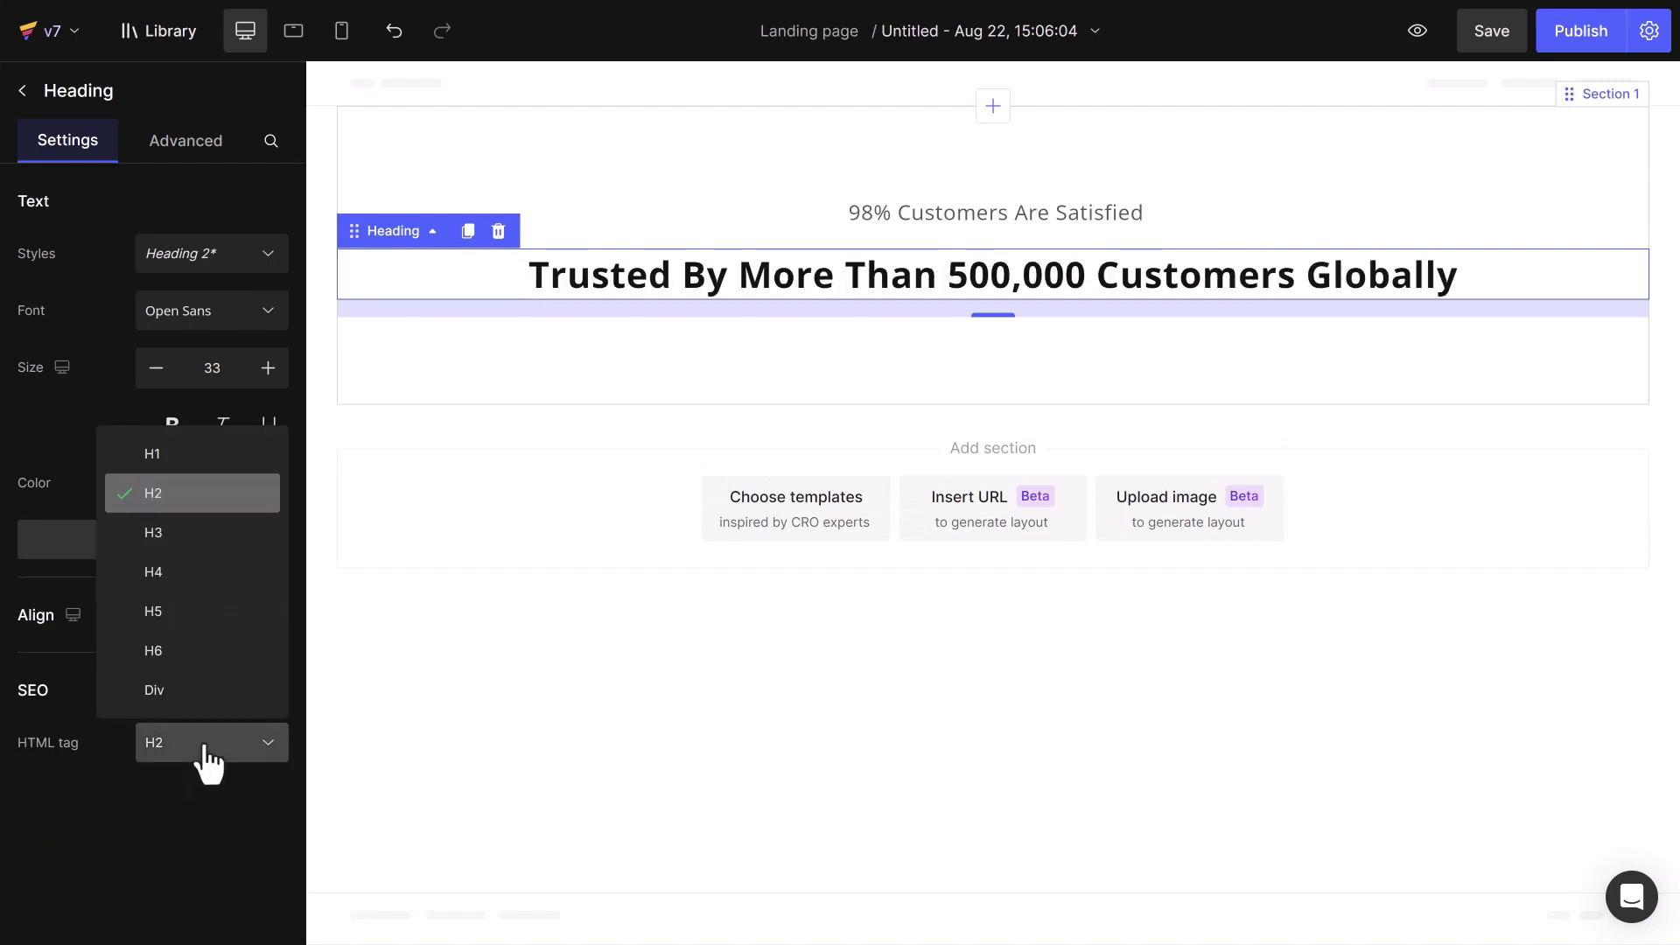
left_click(1099, 273)
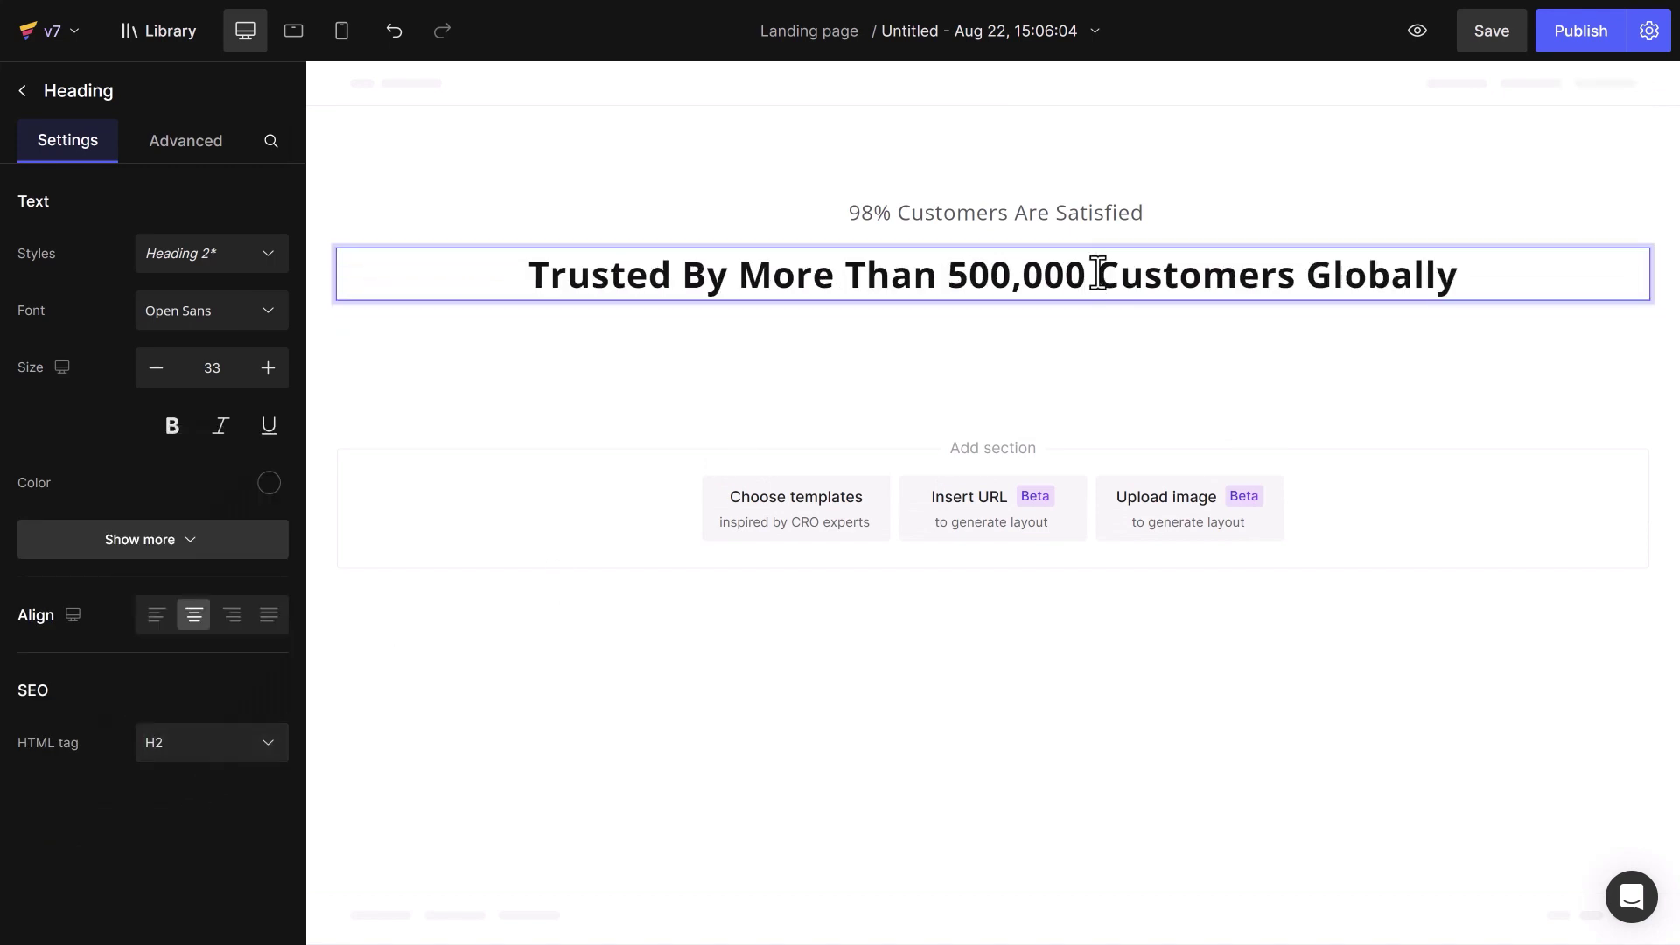
Give the heading a 3XL (48 px) bottom margin
left_click(185, 147)
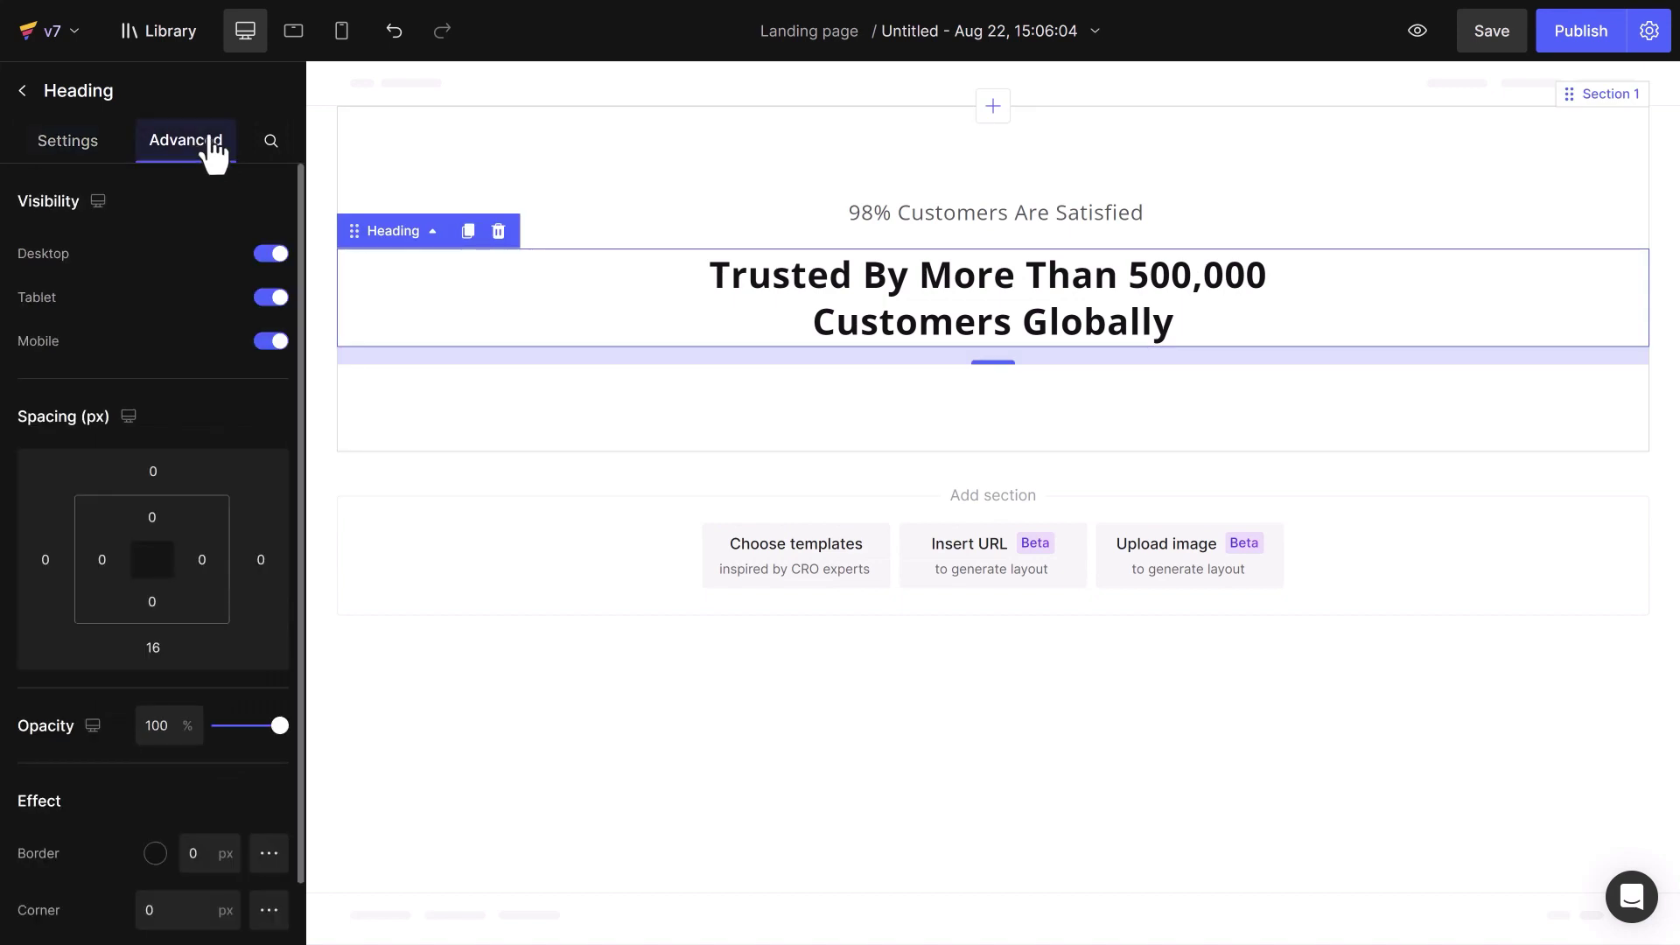
left_click_drag(302, 229, 302, 345)
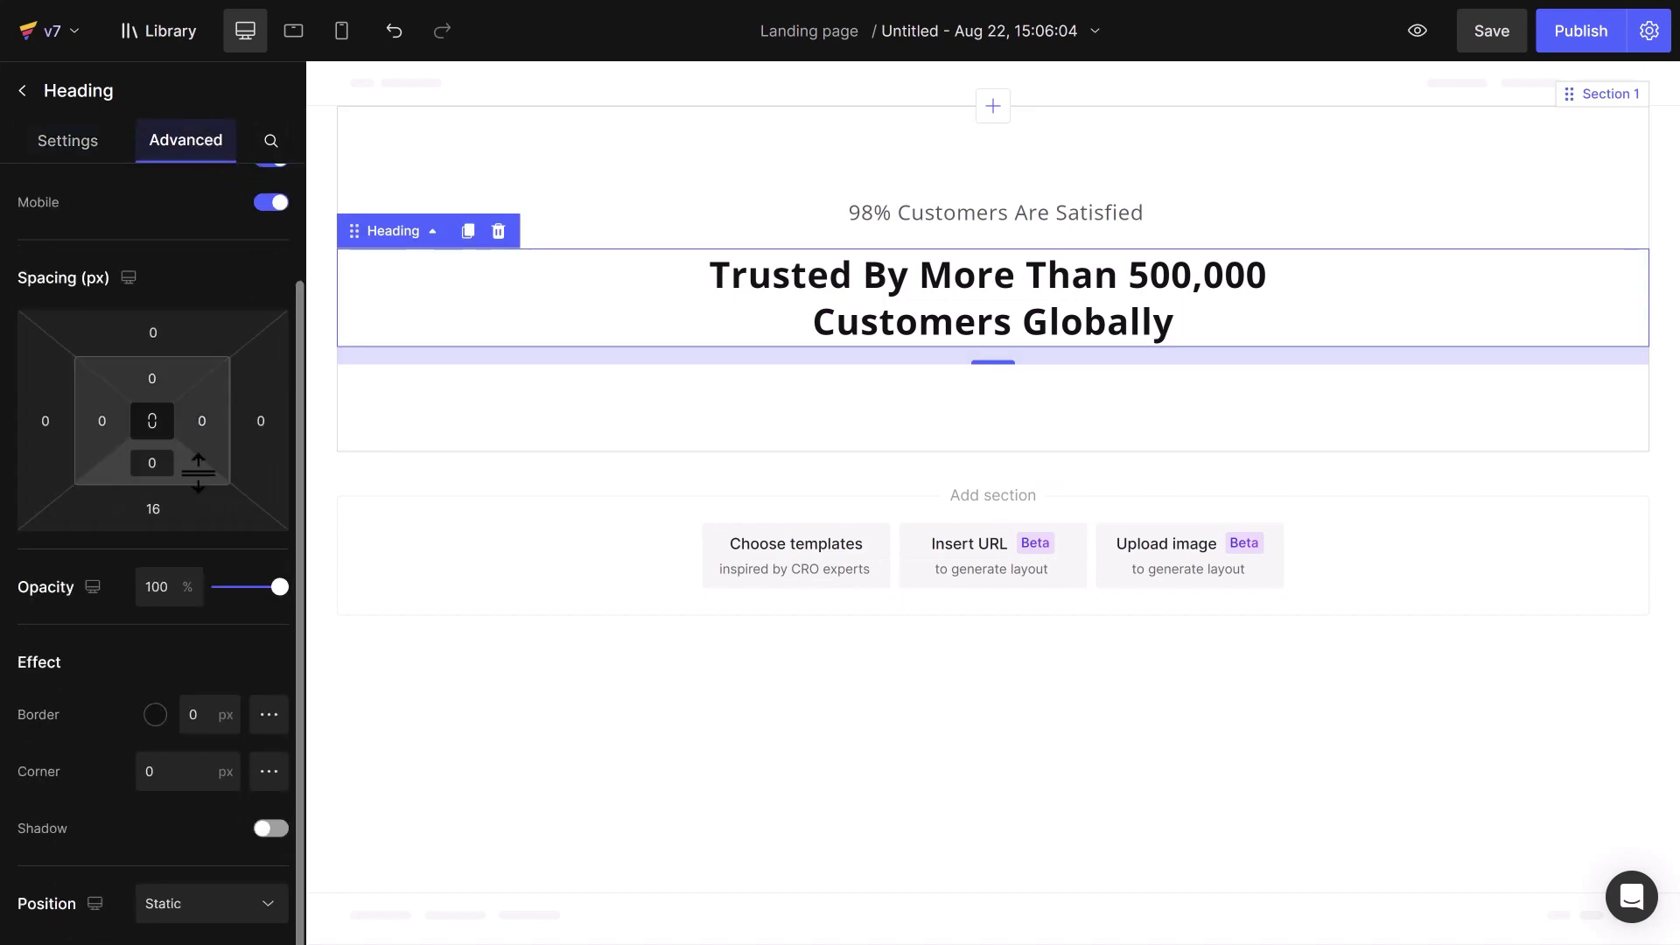
left_click(153, 508)
left_click(170, 814)
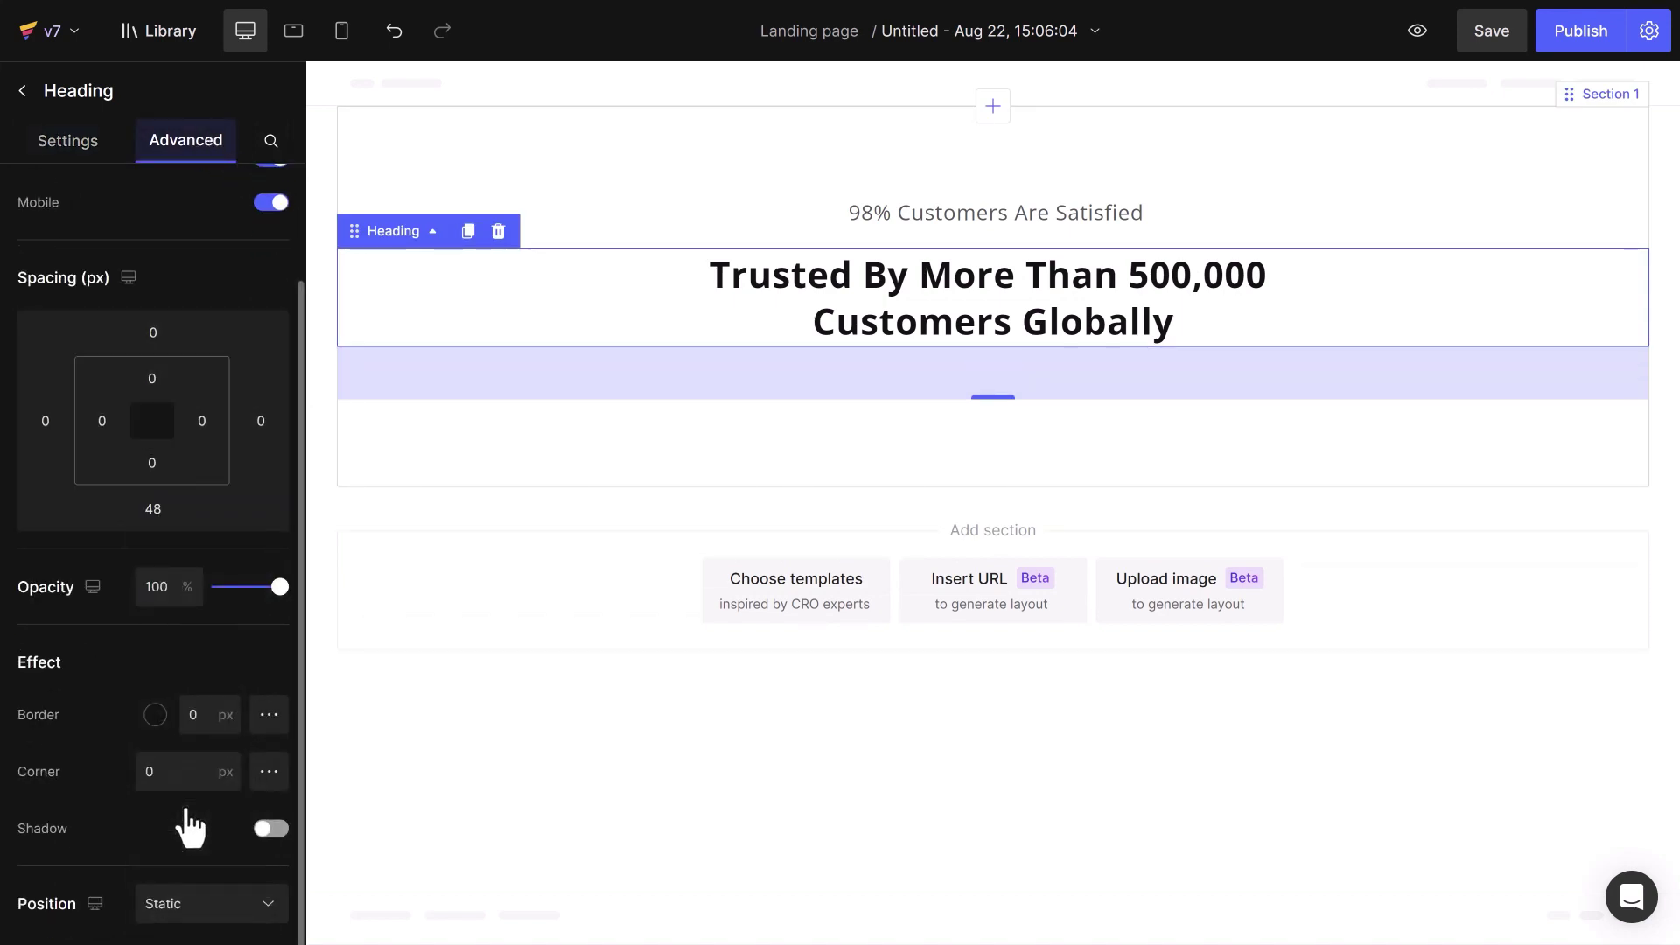
key("Escape")
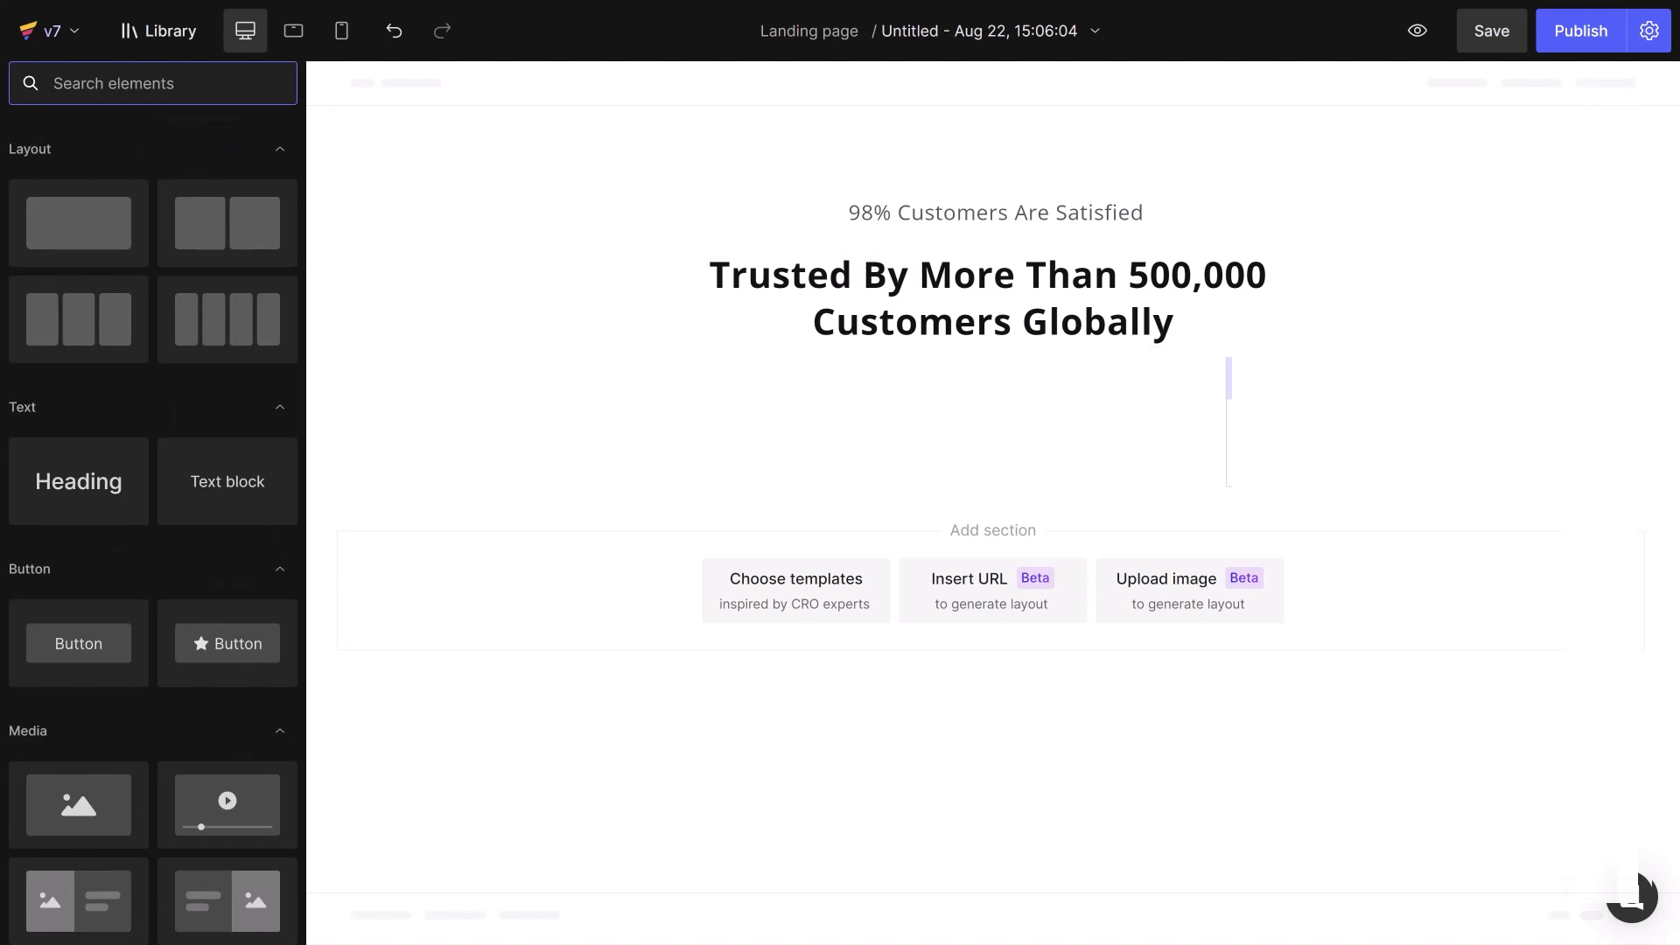
Add a carousel under the heading, remove Slide 4 and set items number to 3
type("Carousel")
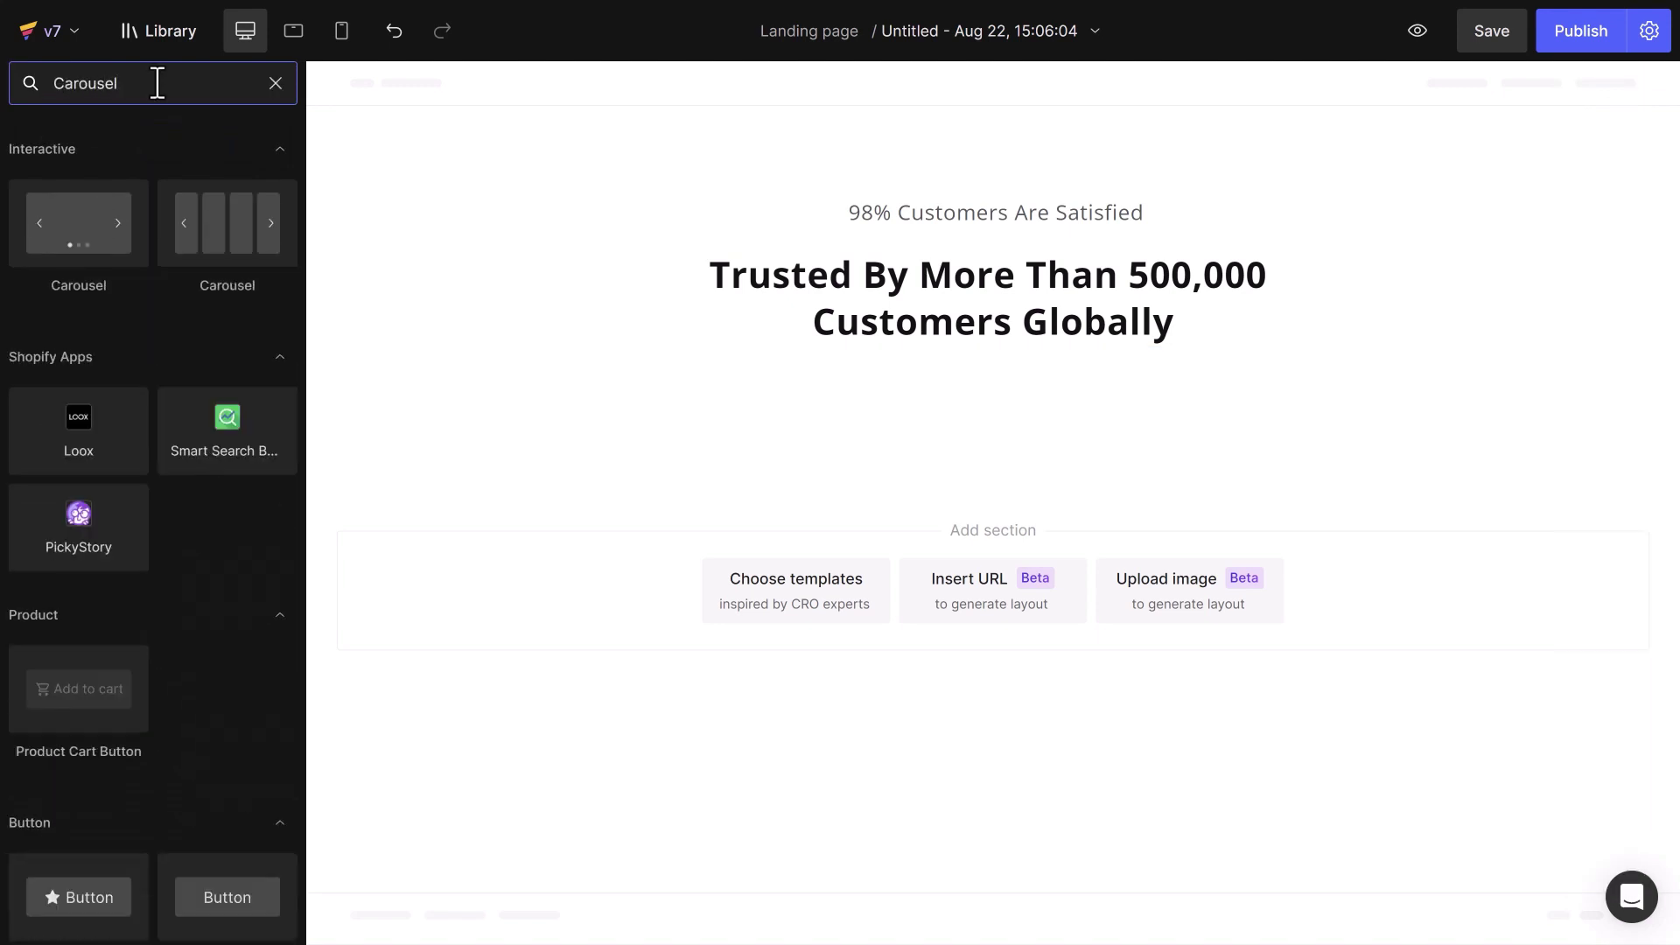
left_click_drag(206, 218, 740, 395)
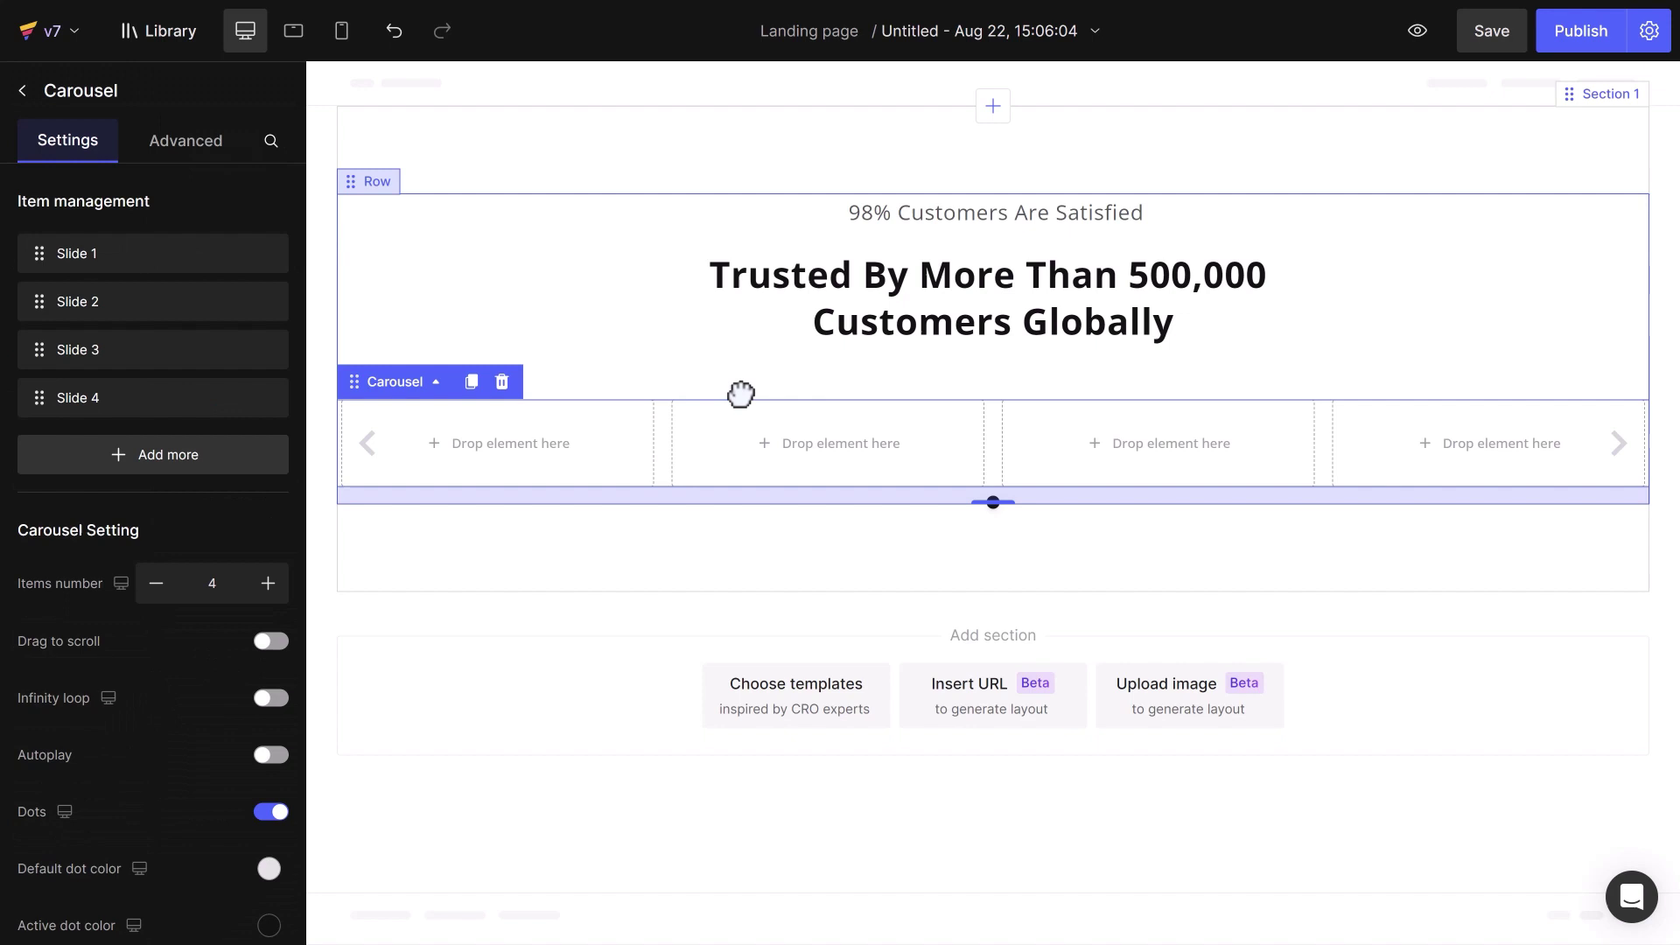
left_click(269, 397)
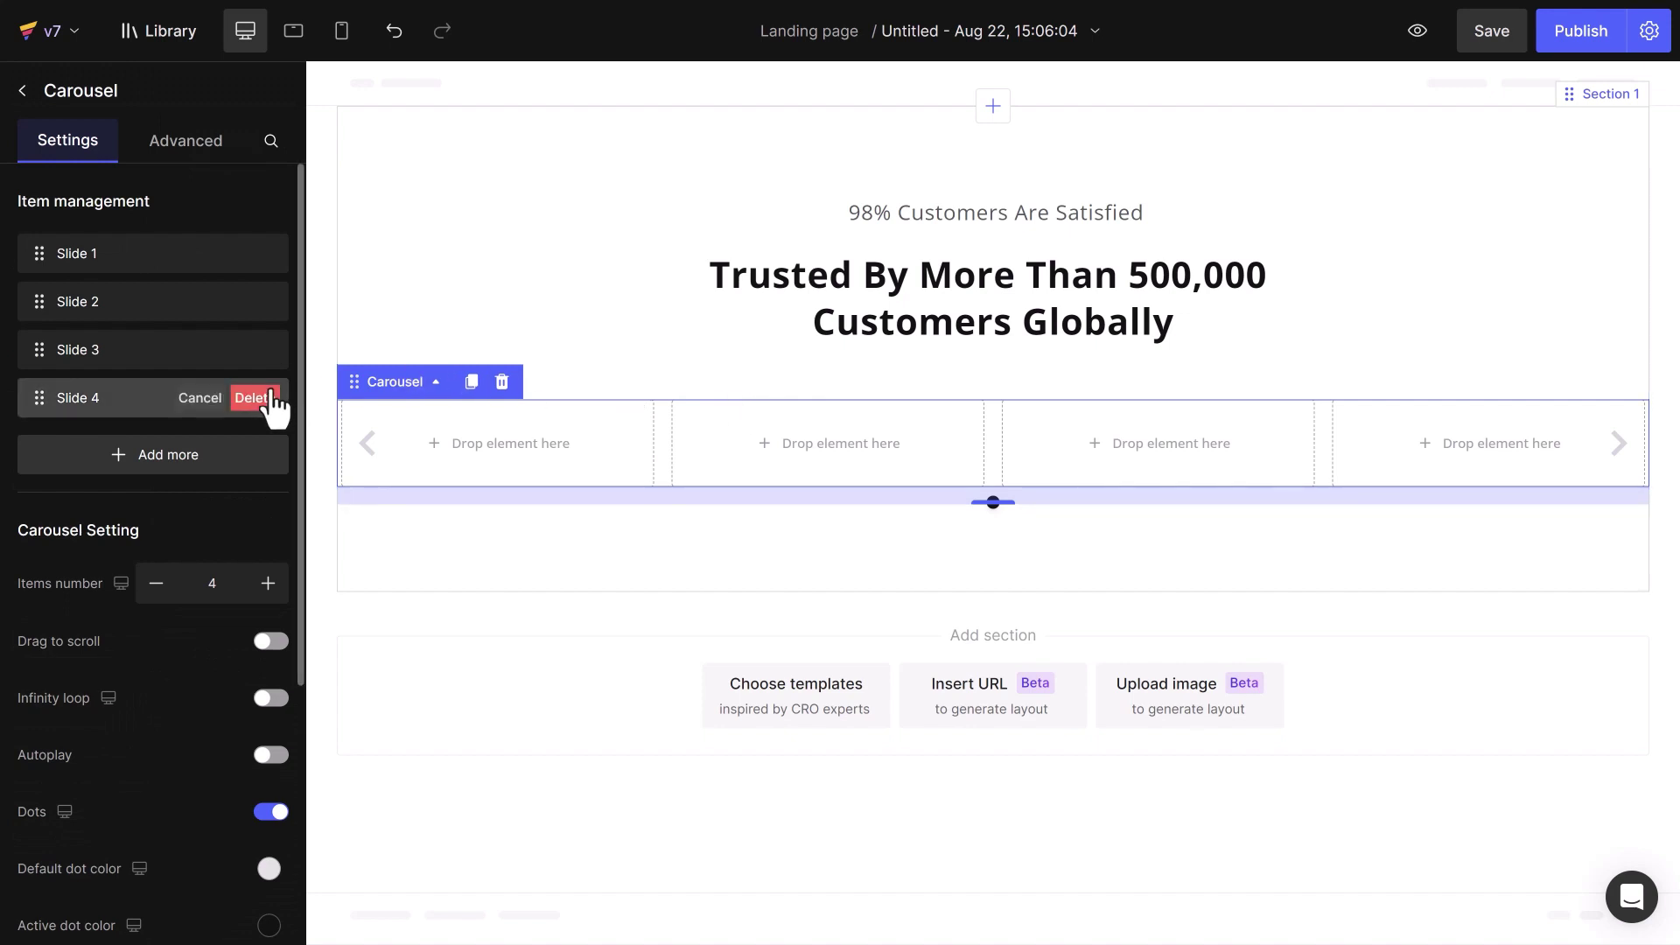
left_click(263, 398)
left_click(154, 535)
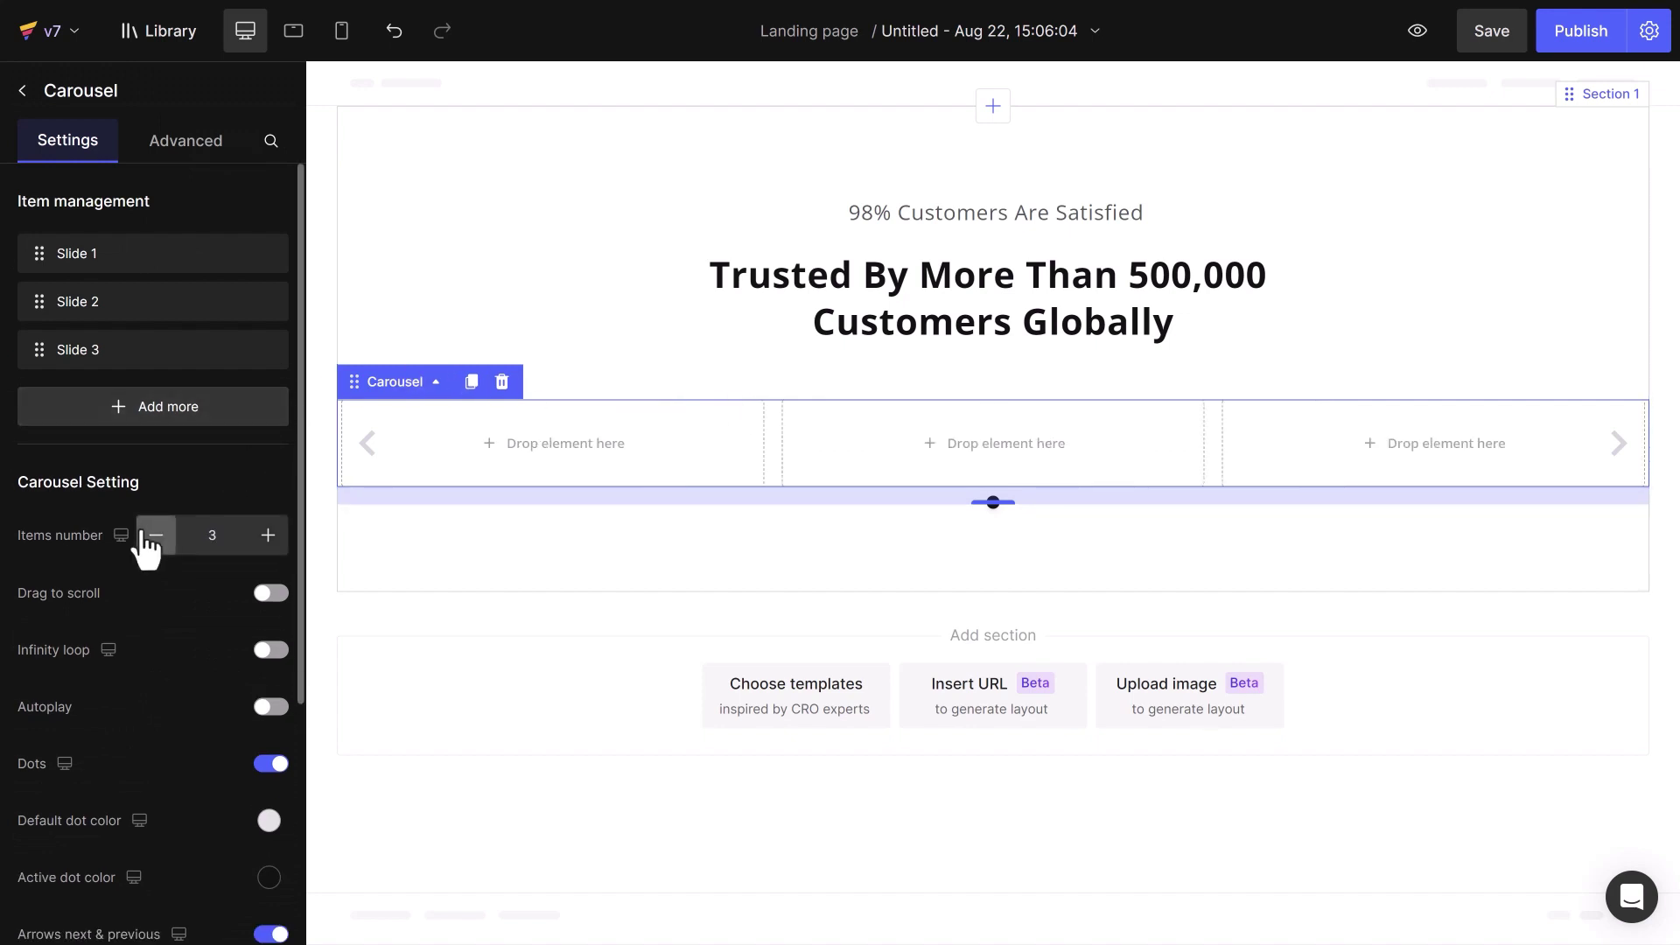
Turn off the carousel's dots and arrows, then preview at tablet and mobile widths
scroll(280, 486, "down", 3)
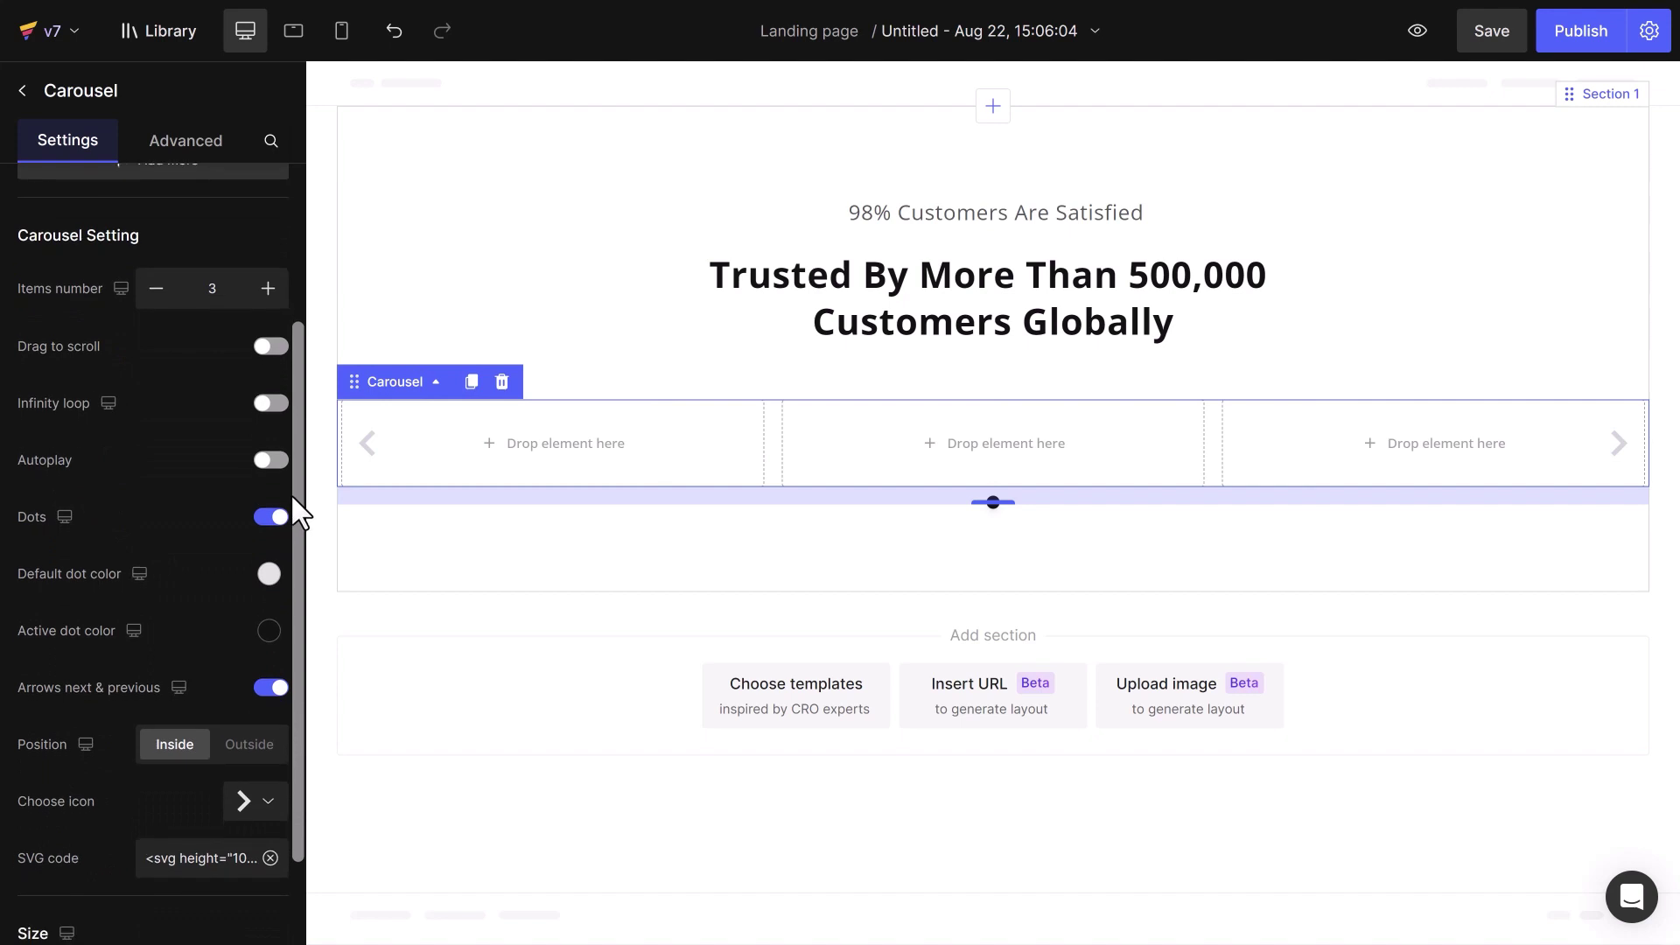
left_click(274, 521)
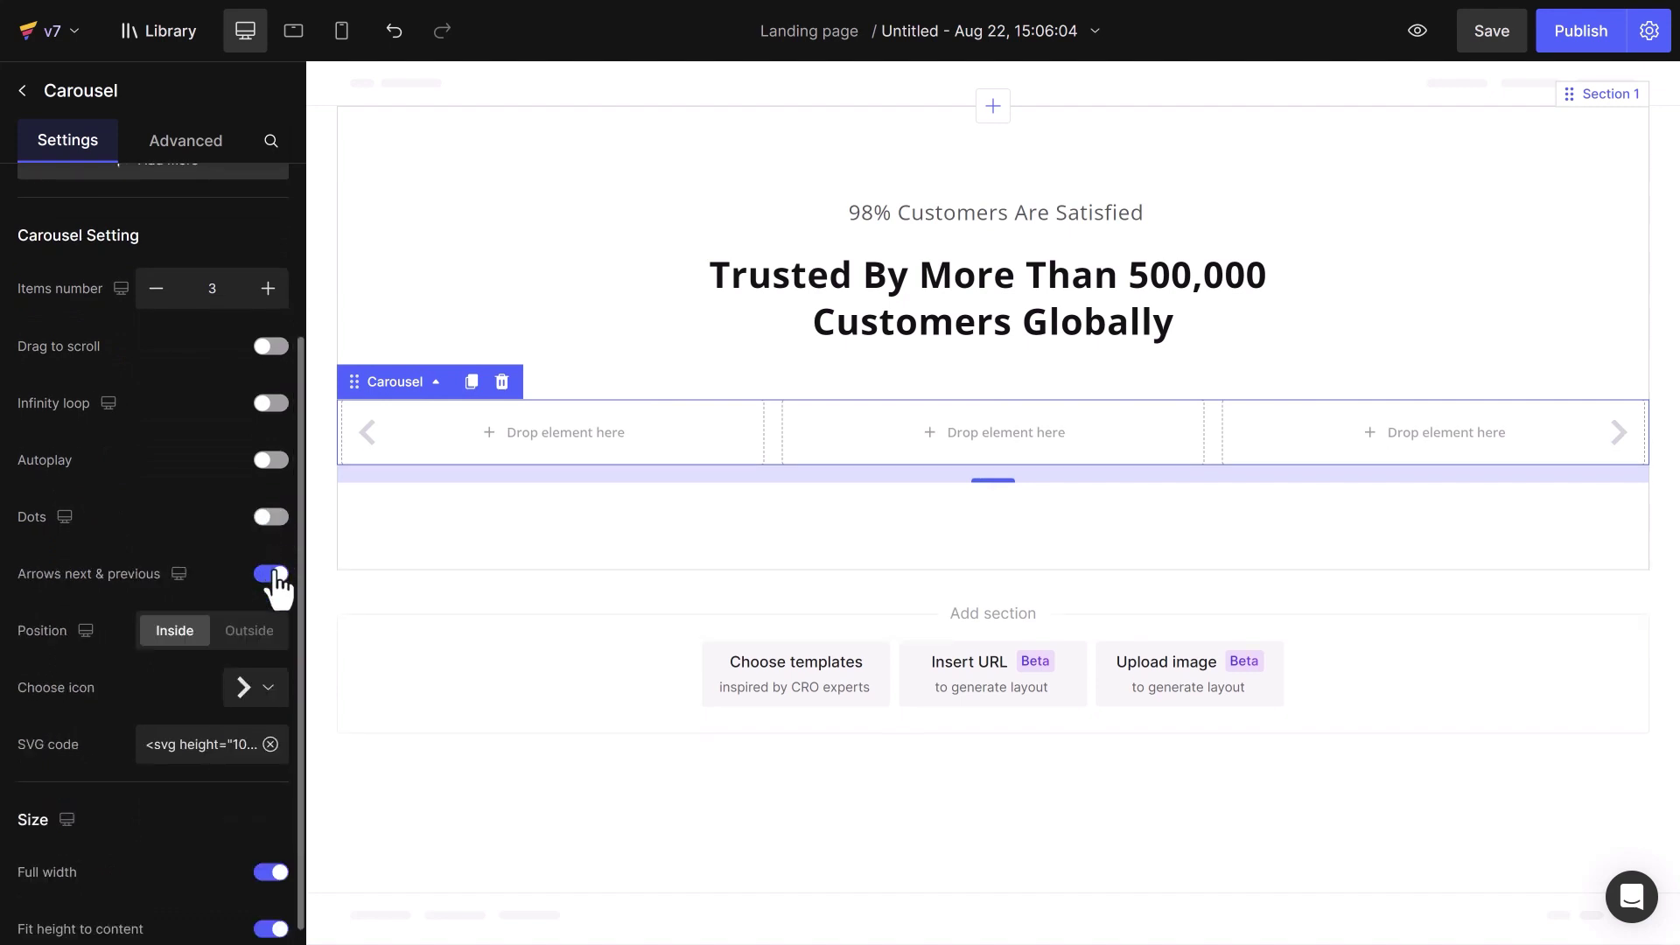
left_click(274, 574)
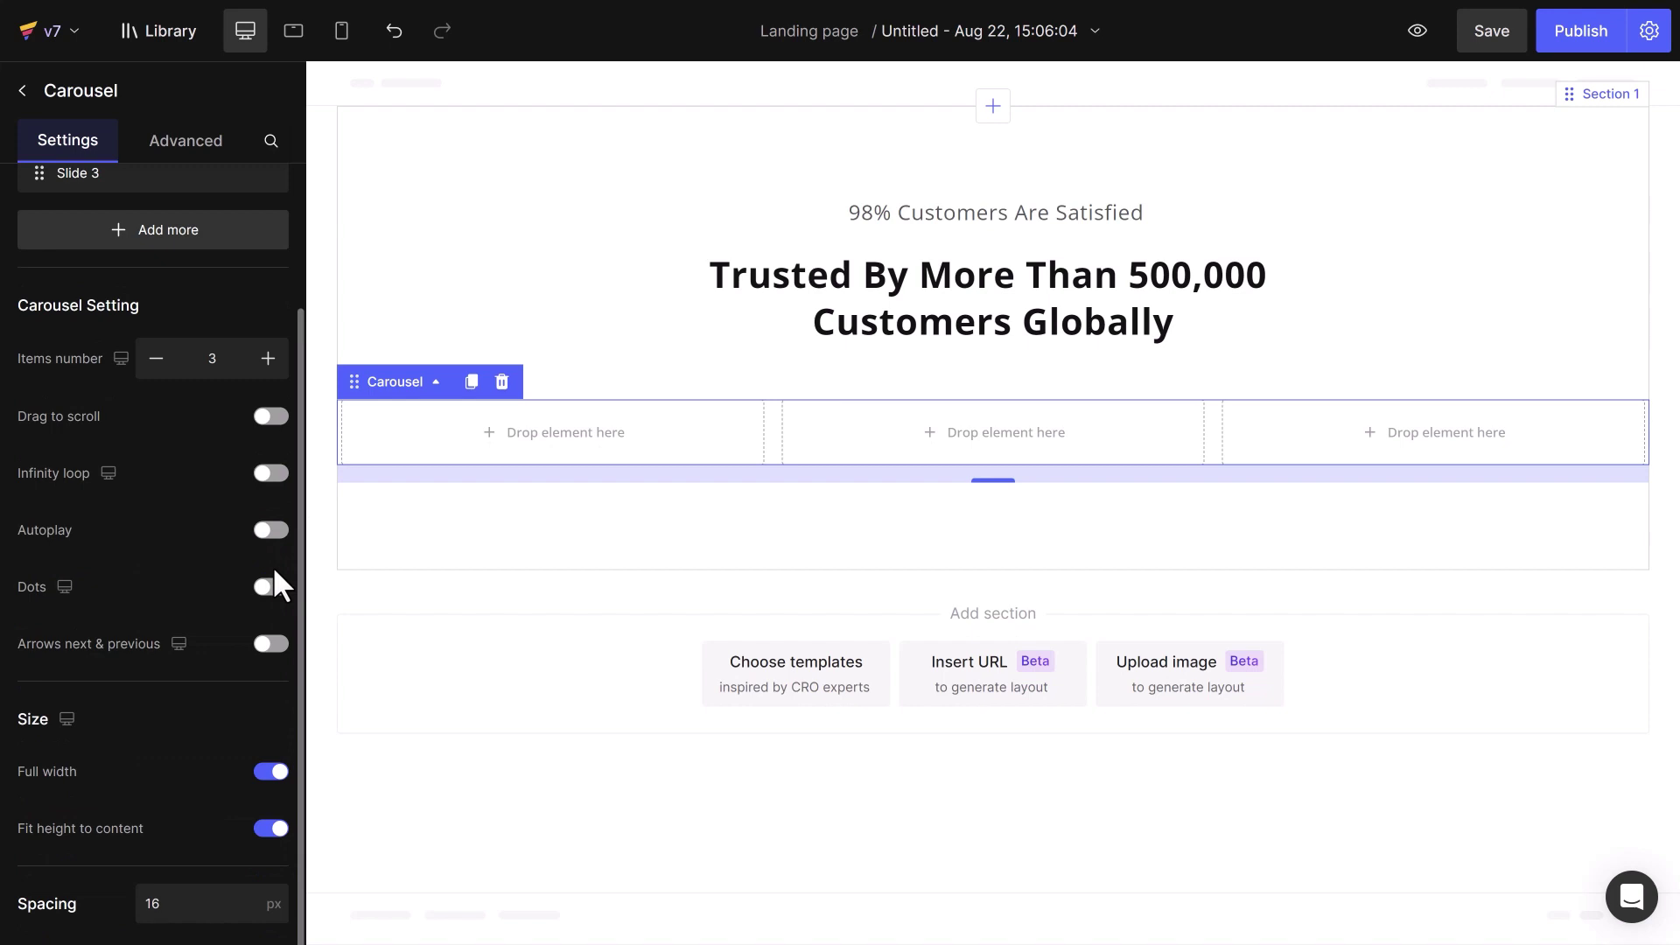
left_click(295, 32)
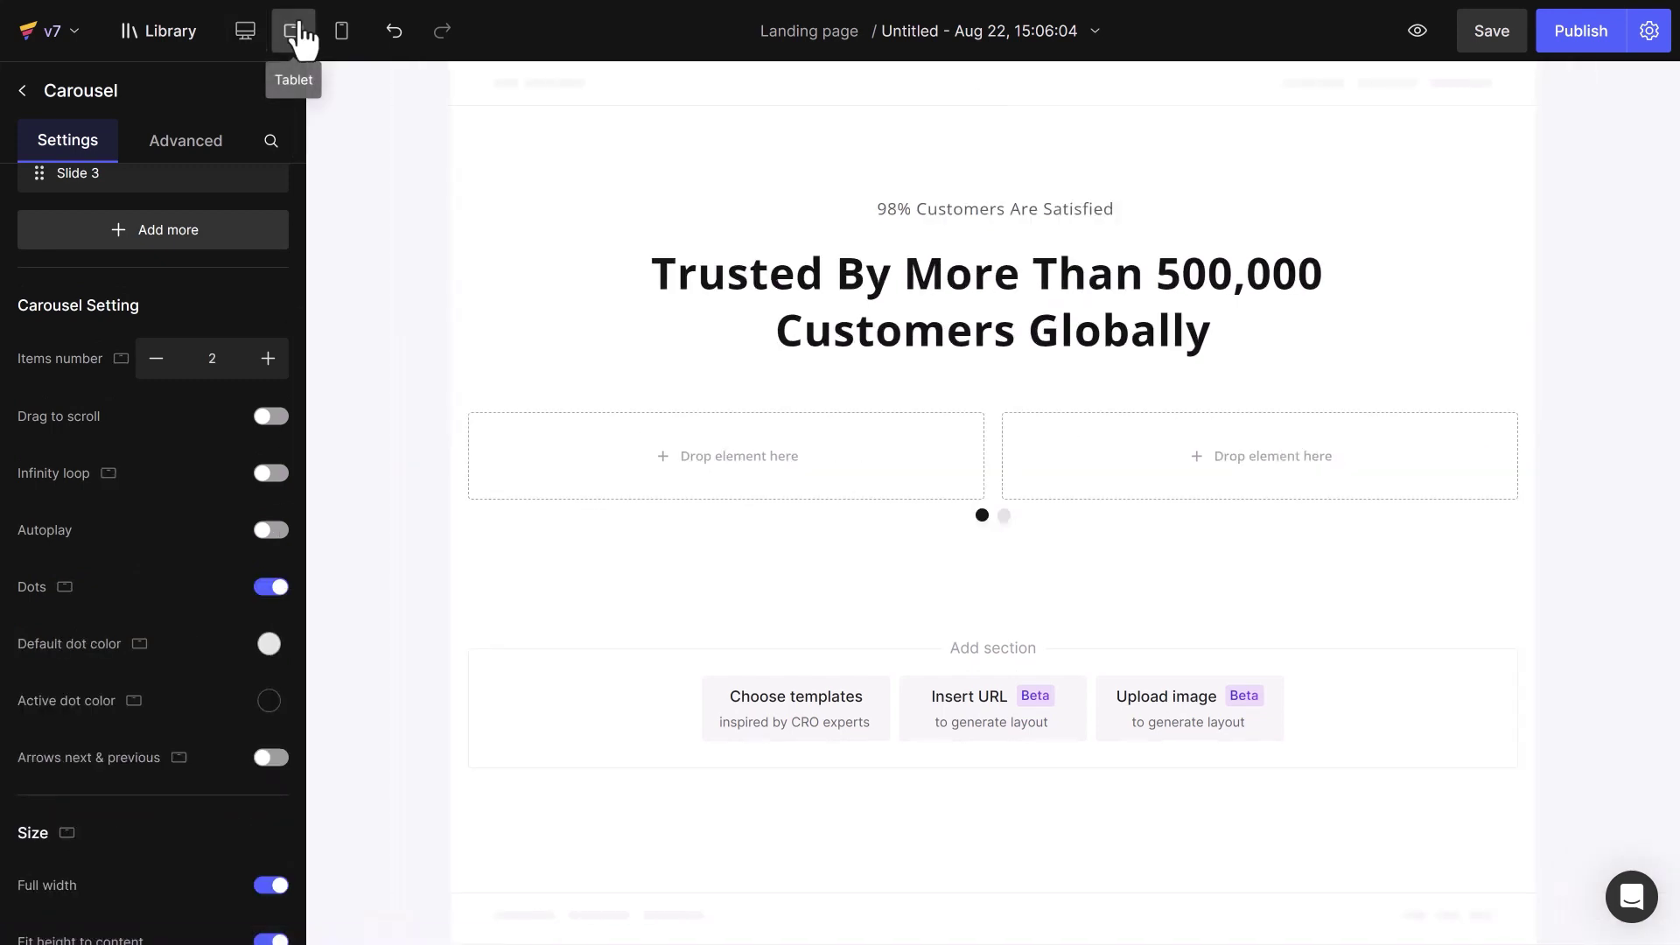
left_click(337, 35)
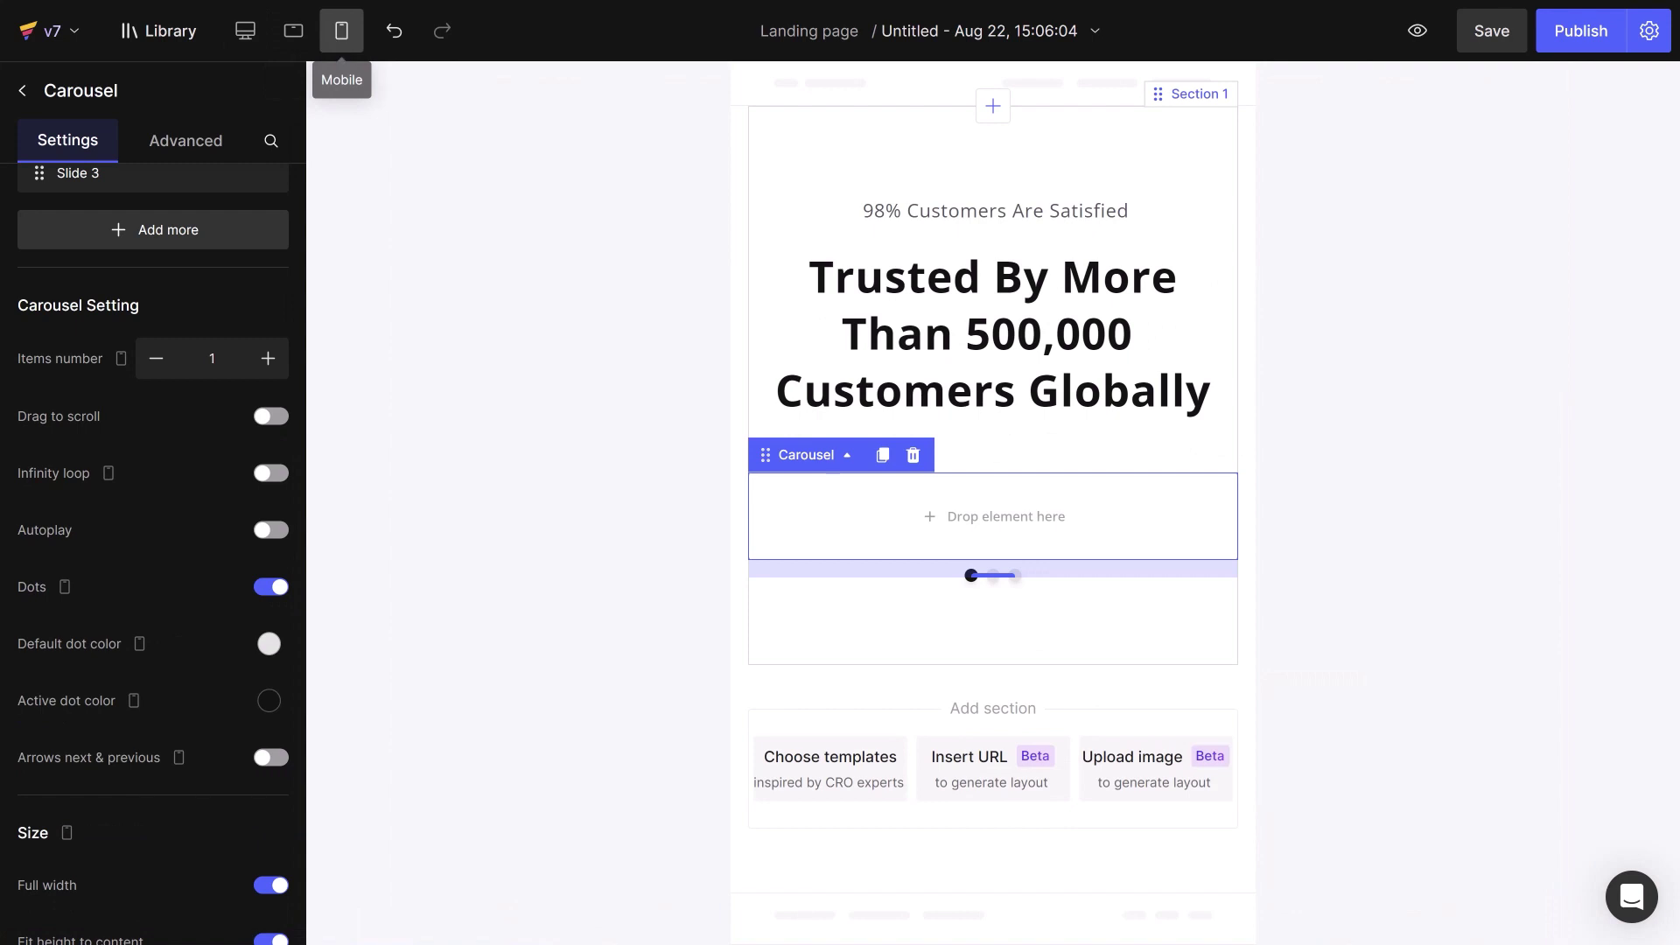
Place an Icon List Hoz in the first slide and colour its first star FAAD14
left_click(245, 30)
scroll(300, 311, "down", 5)
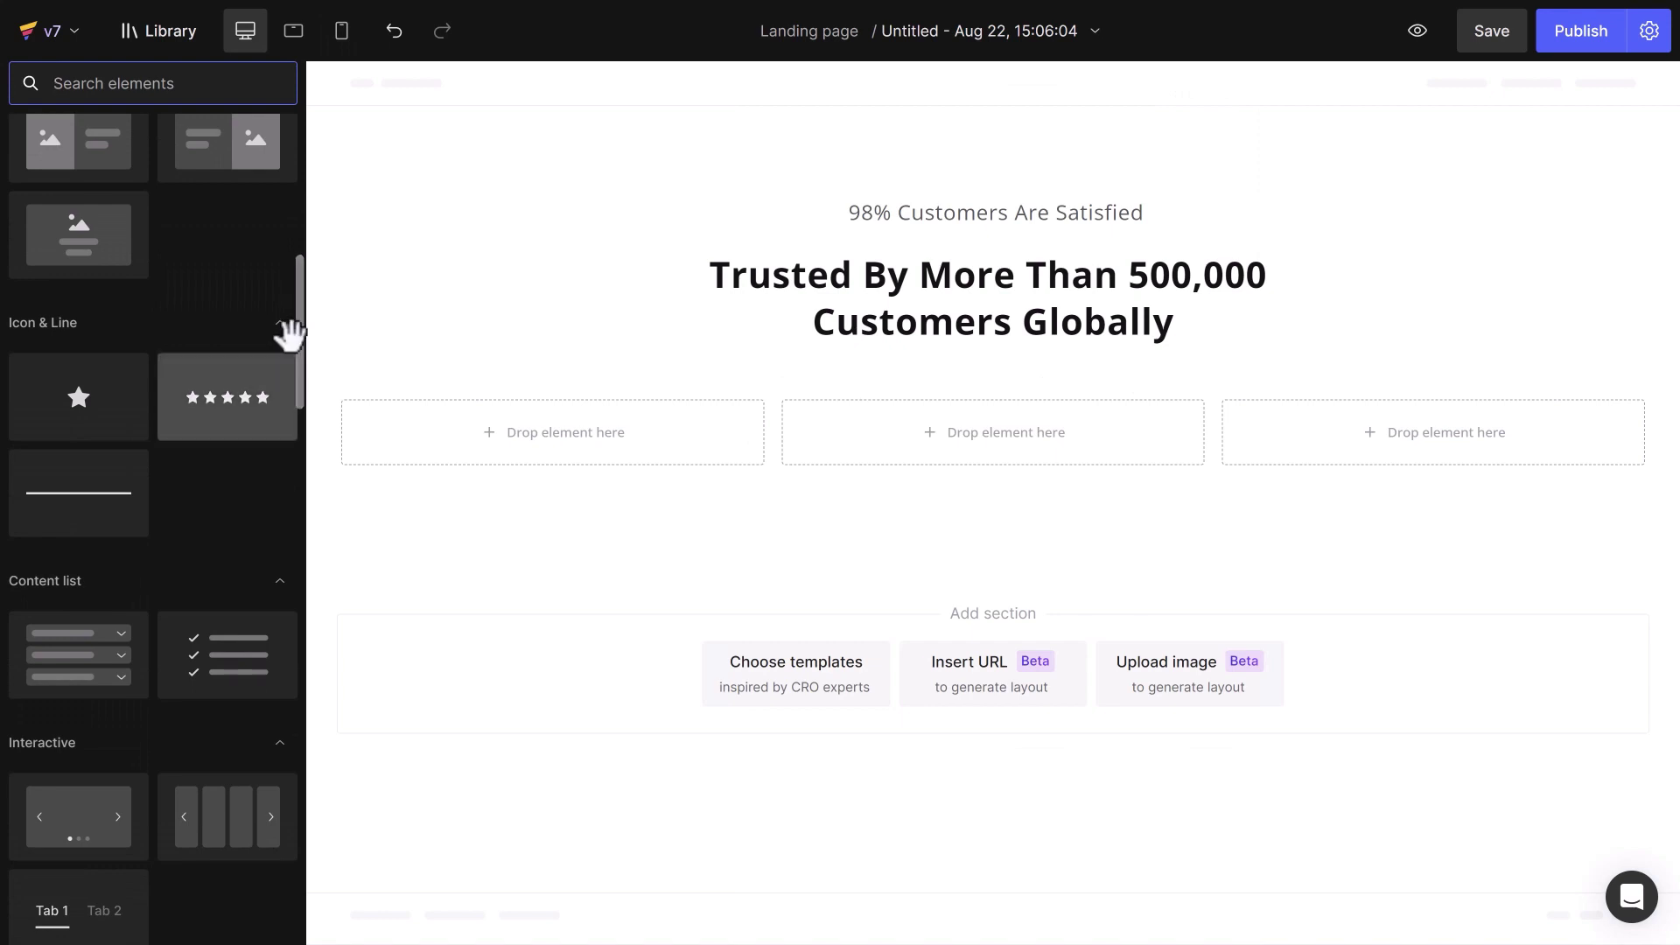
left_click_drag(229, 393, 508, 426)
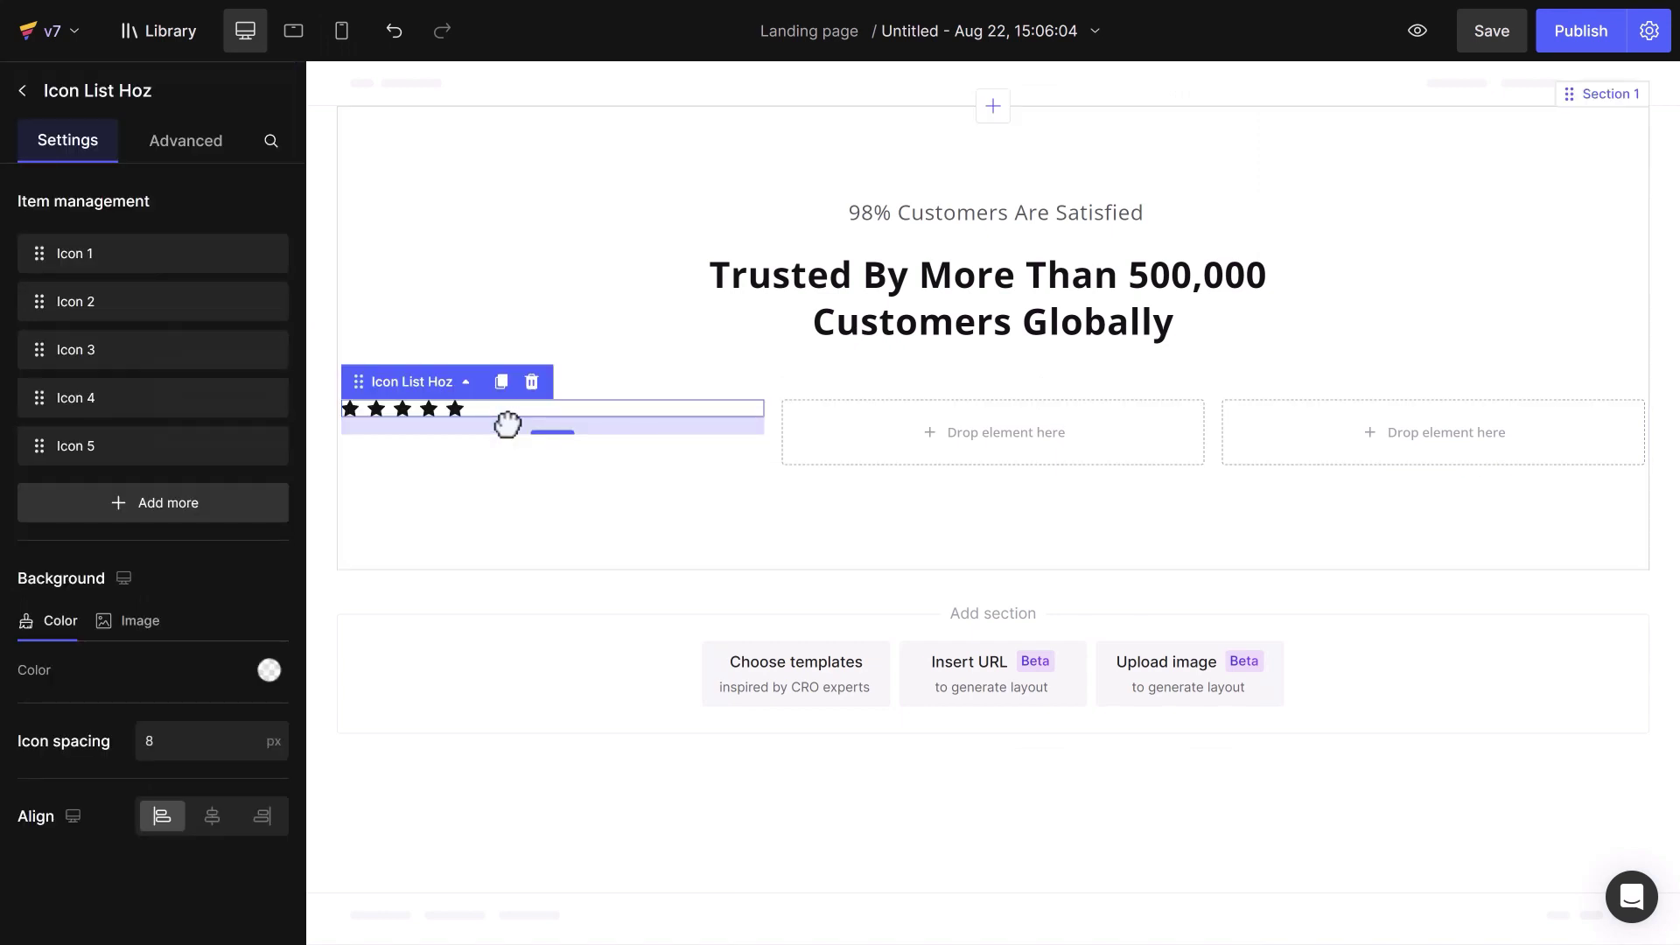
left_click(349, 411)
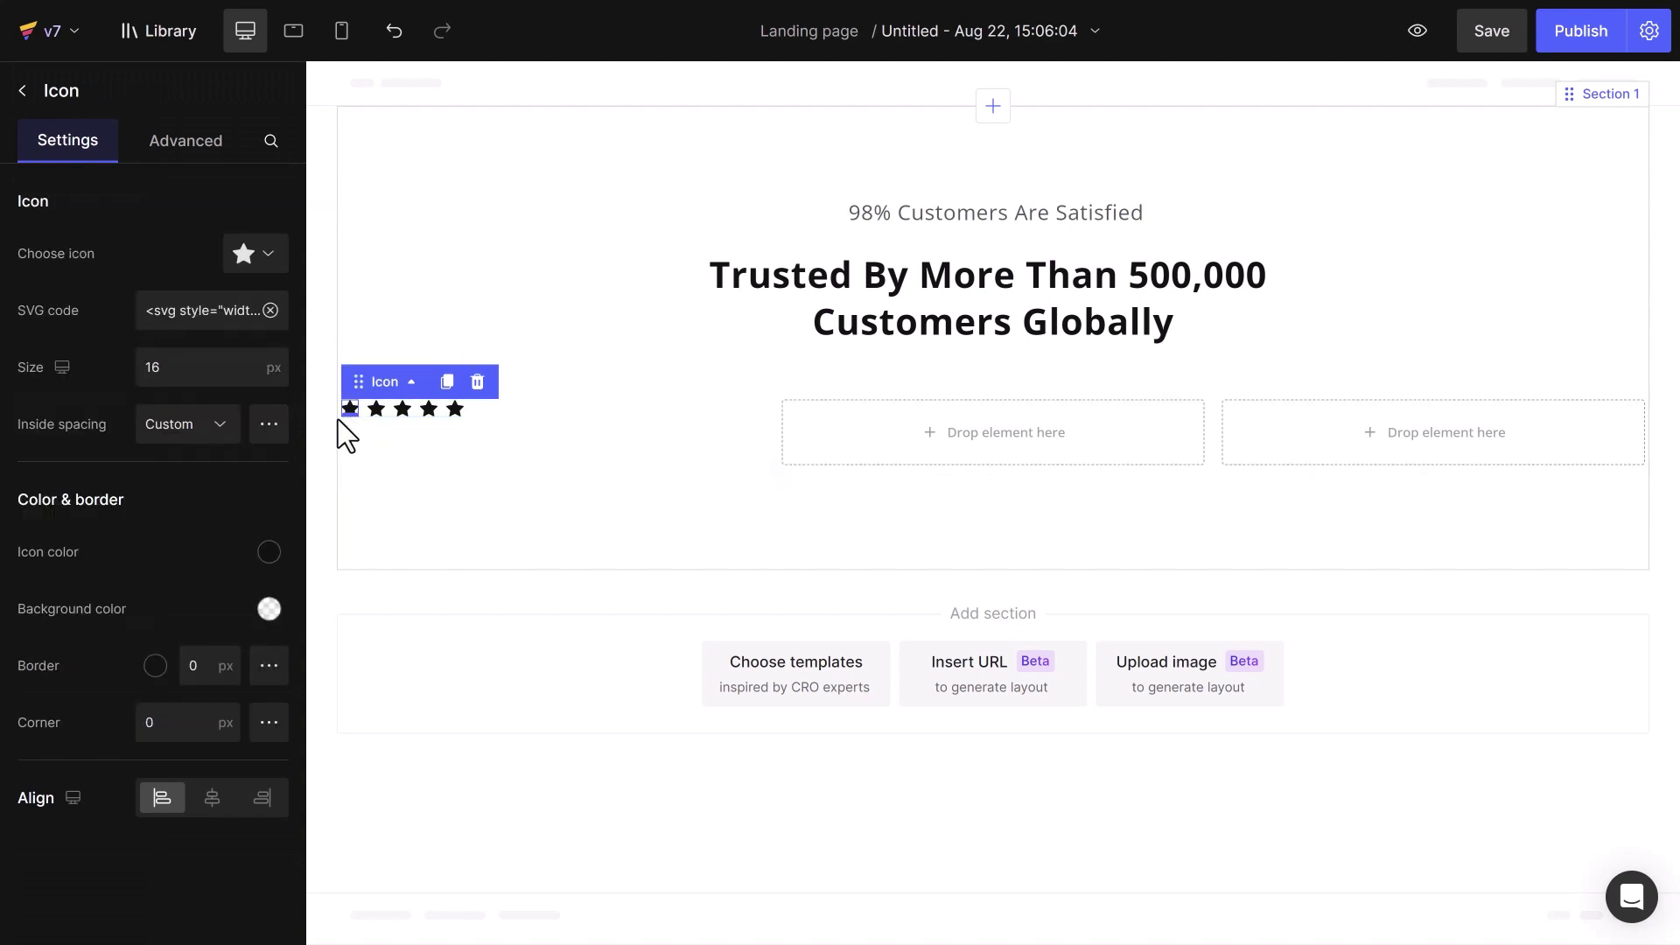
left_click(268, 551)
left_click(51, 704)
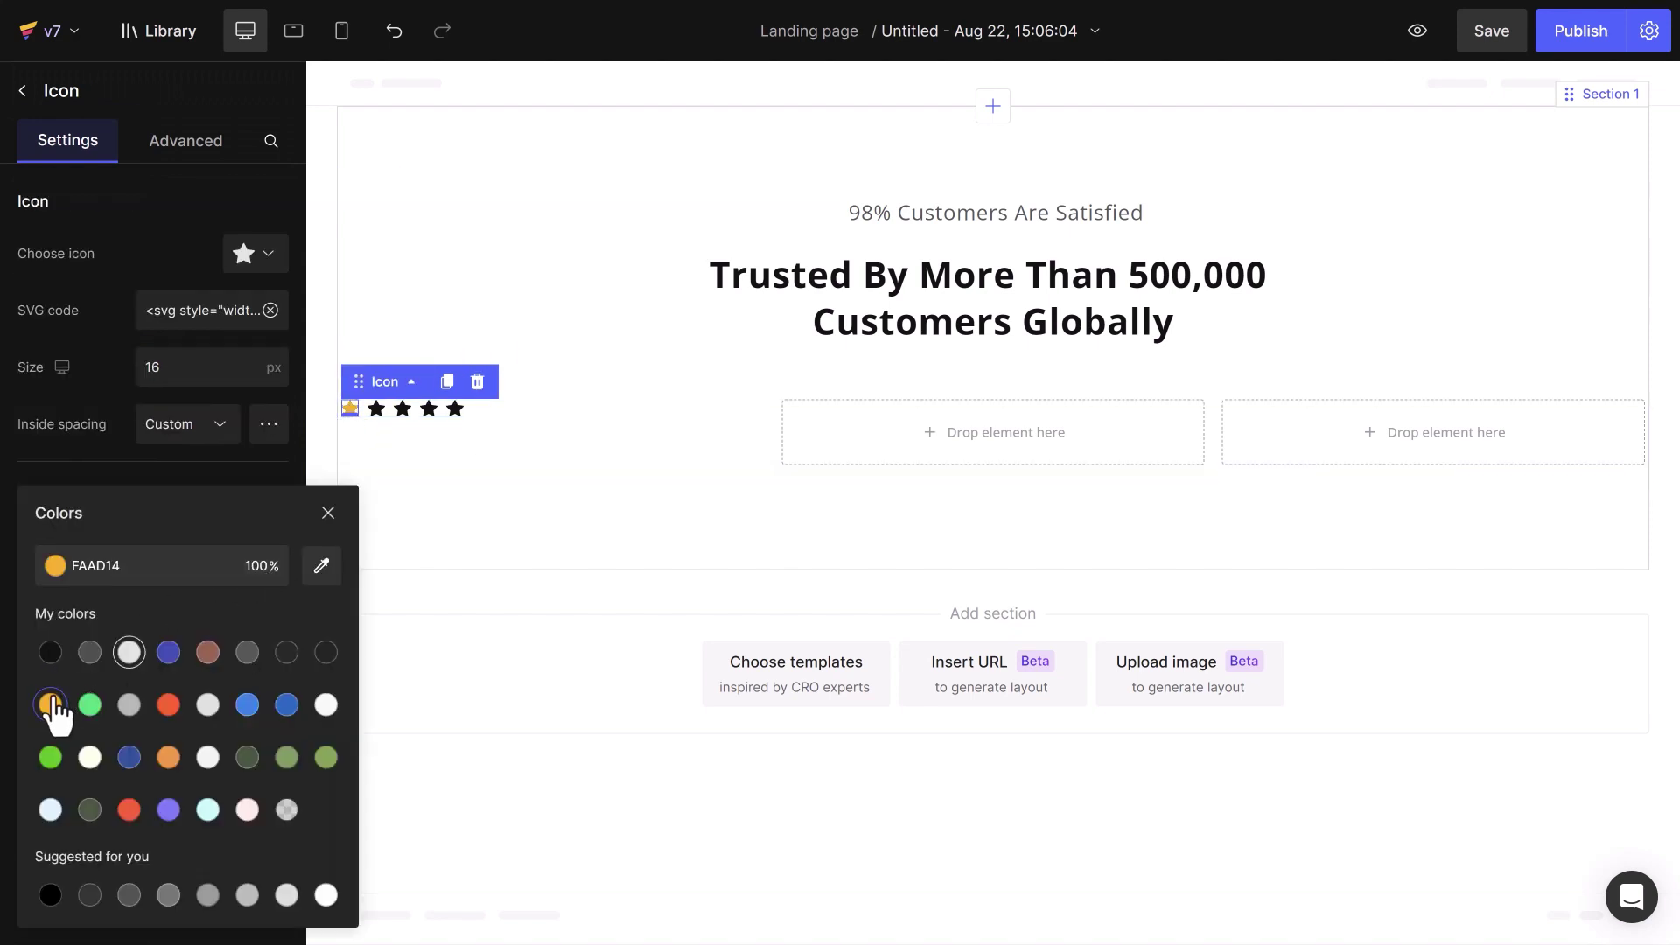
Delete stars 2–5 and duplicate the yellow star to make five matching stars
left_click(328, 512)
left_click(386, 366)
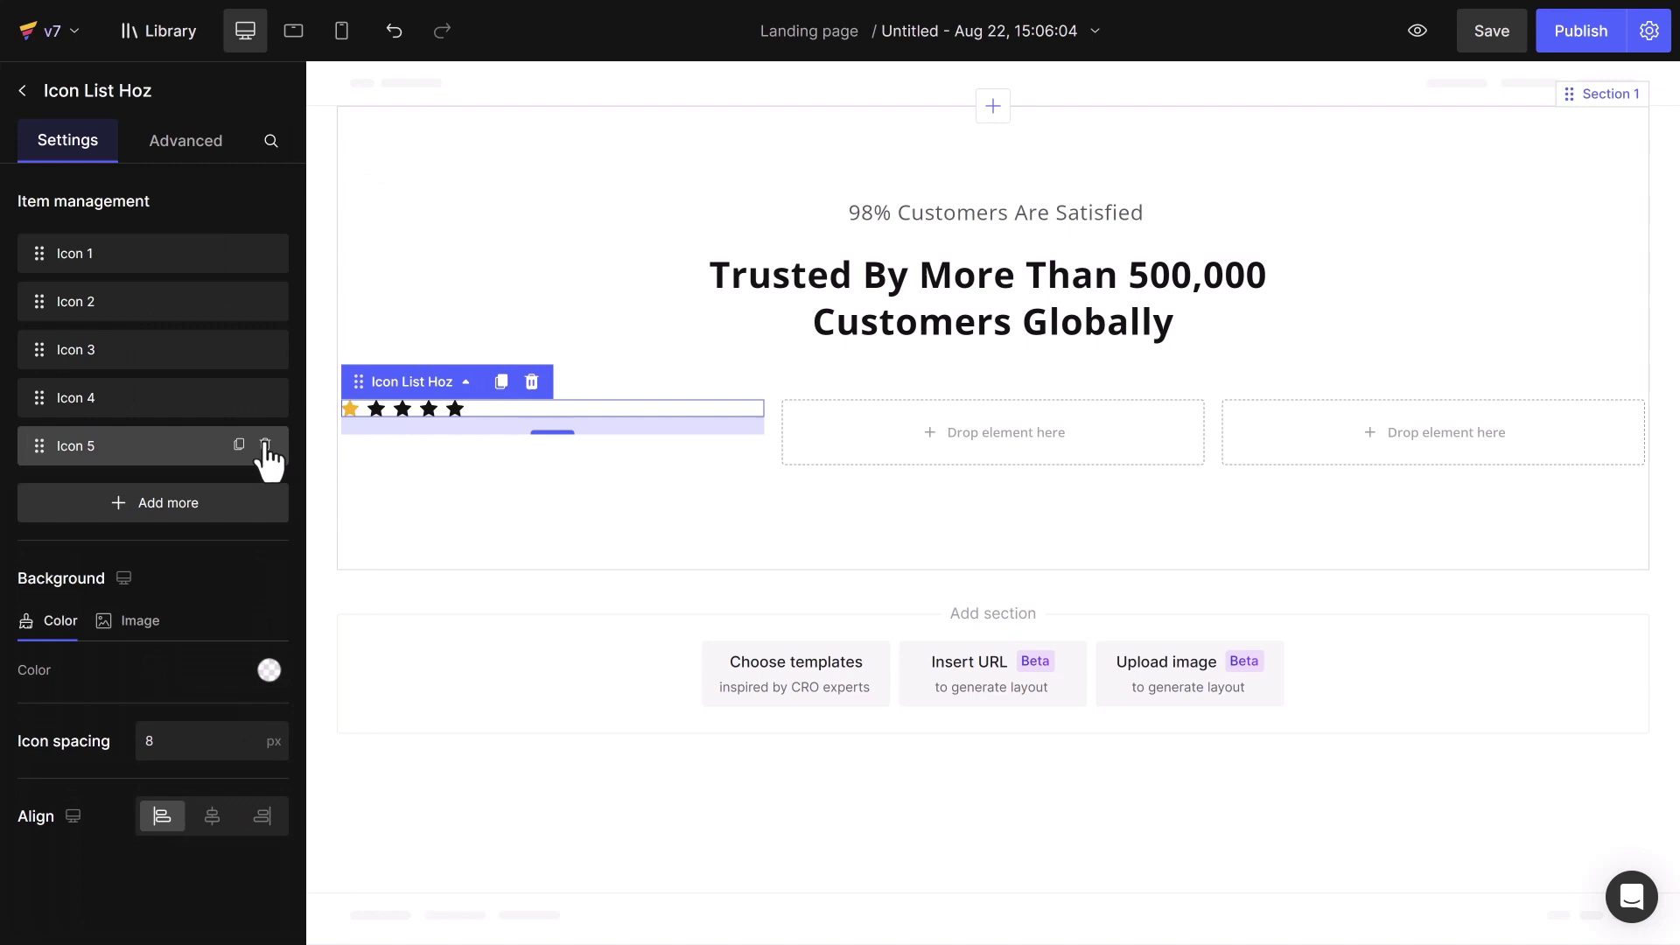
left_click(265, 445)
left_click(265, 398)
left_click(266, 350)
left_click(265, 301)
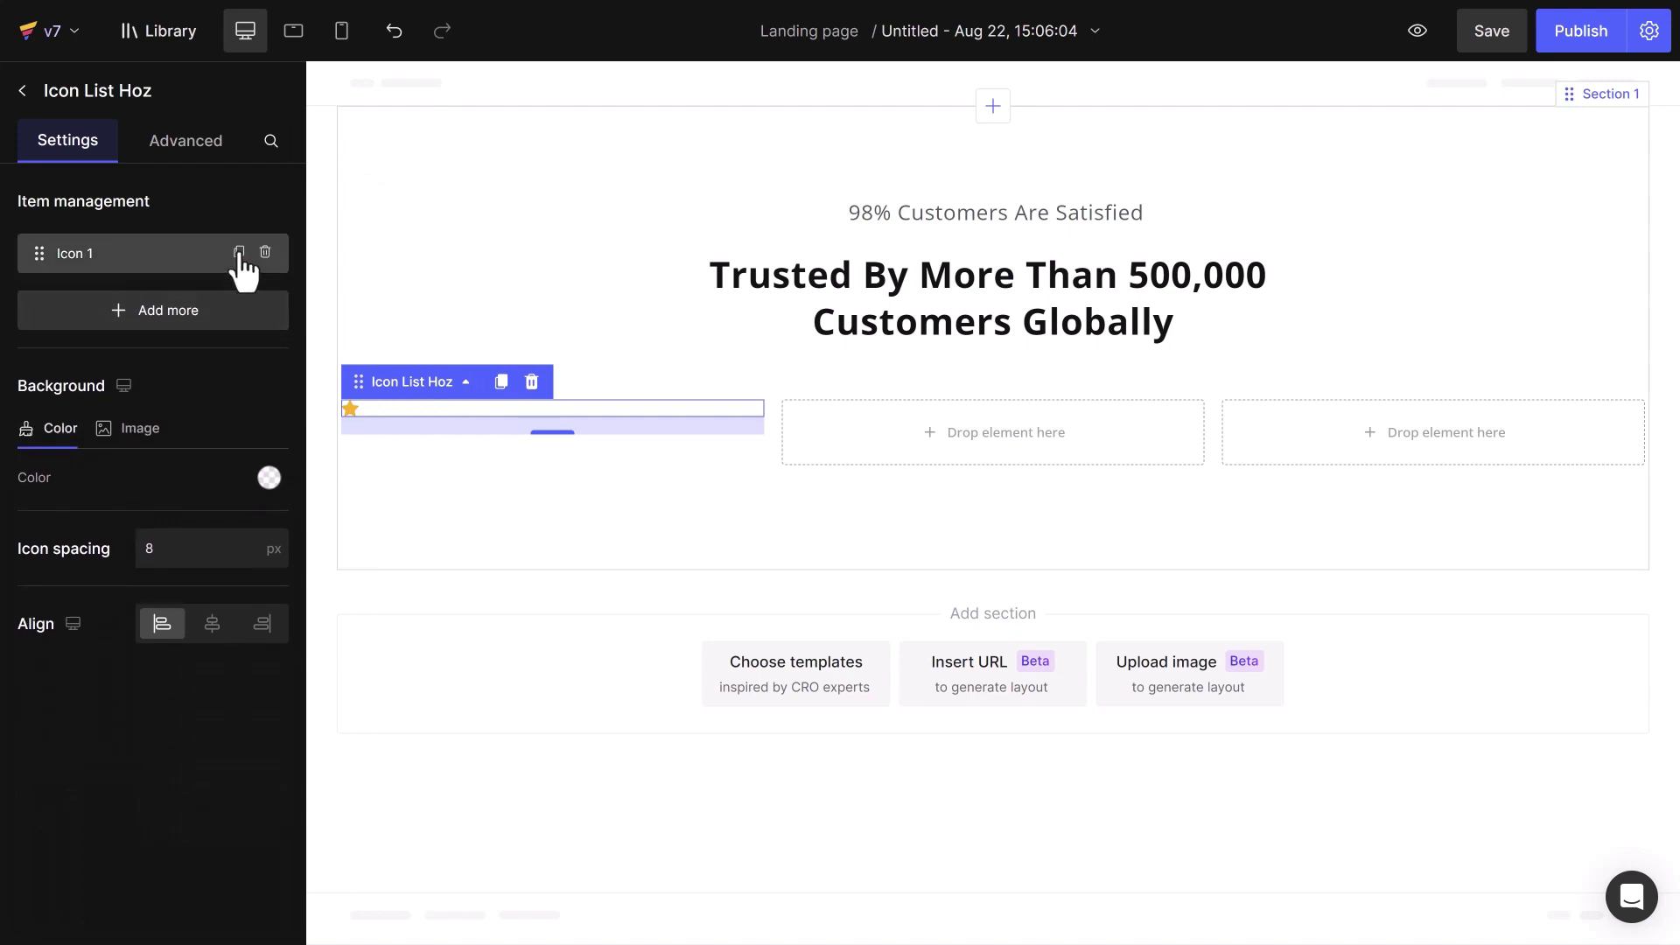
left_click(239, 253)
left_click(239, 253)
left_click(239, 253)
left_click(239, 253)
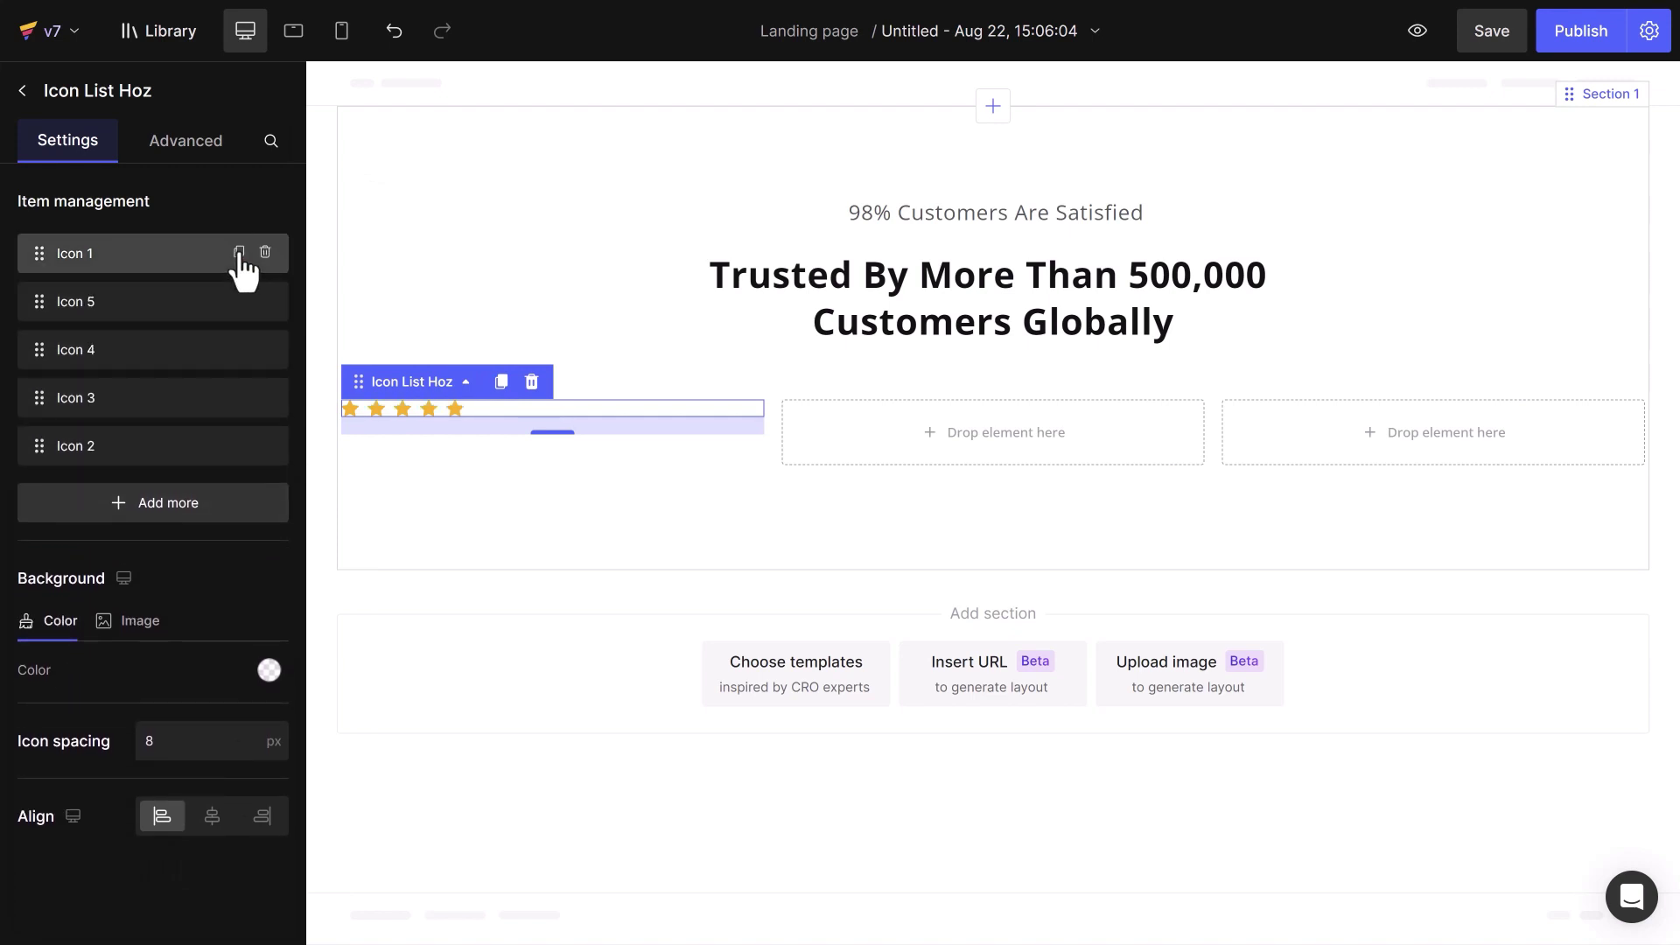
Set the icon spacing between the stars to 4
left_click(172, 740)
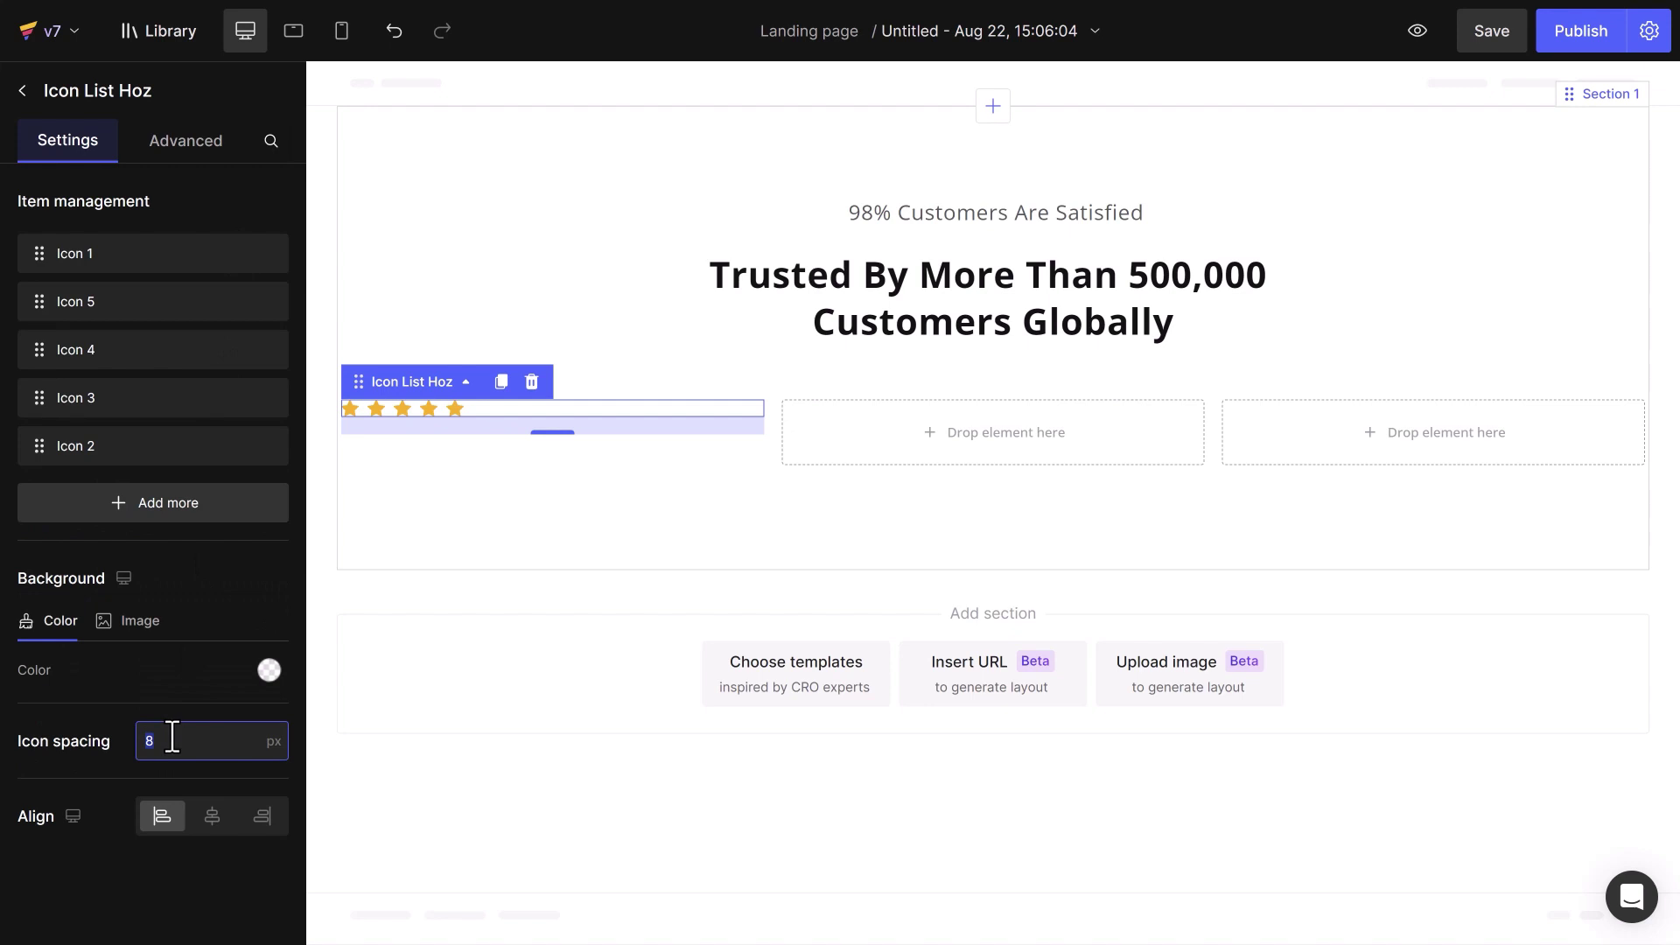
type("4")
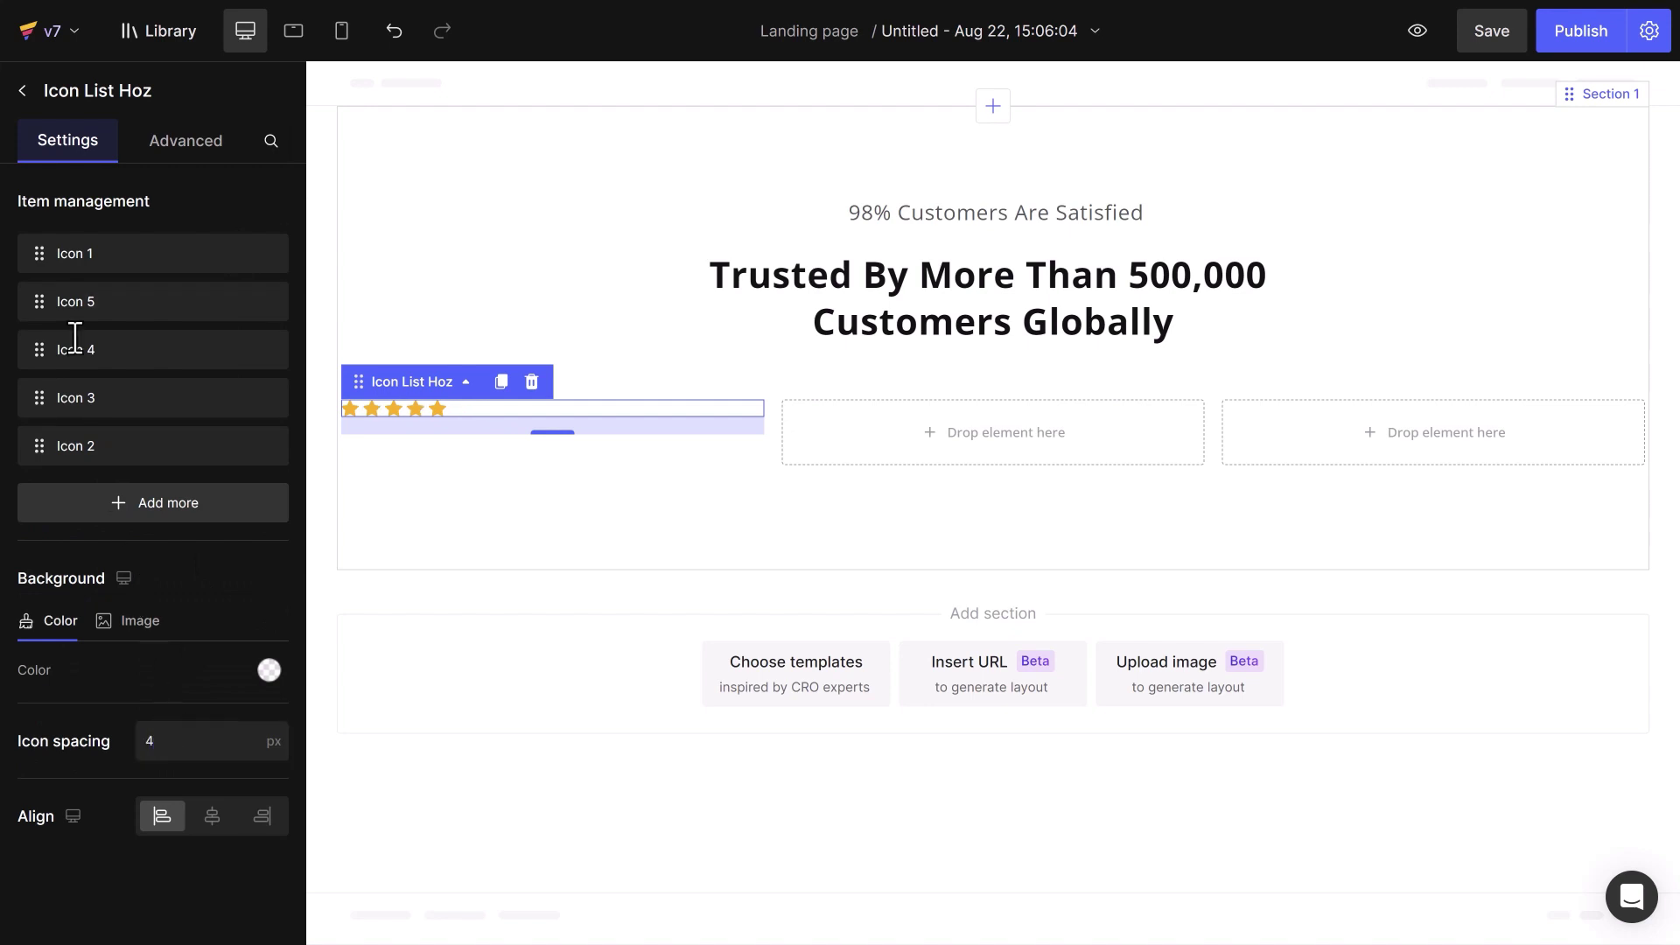
left_click(21, 91)
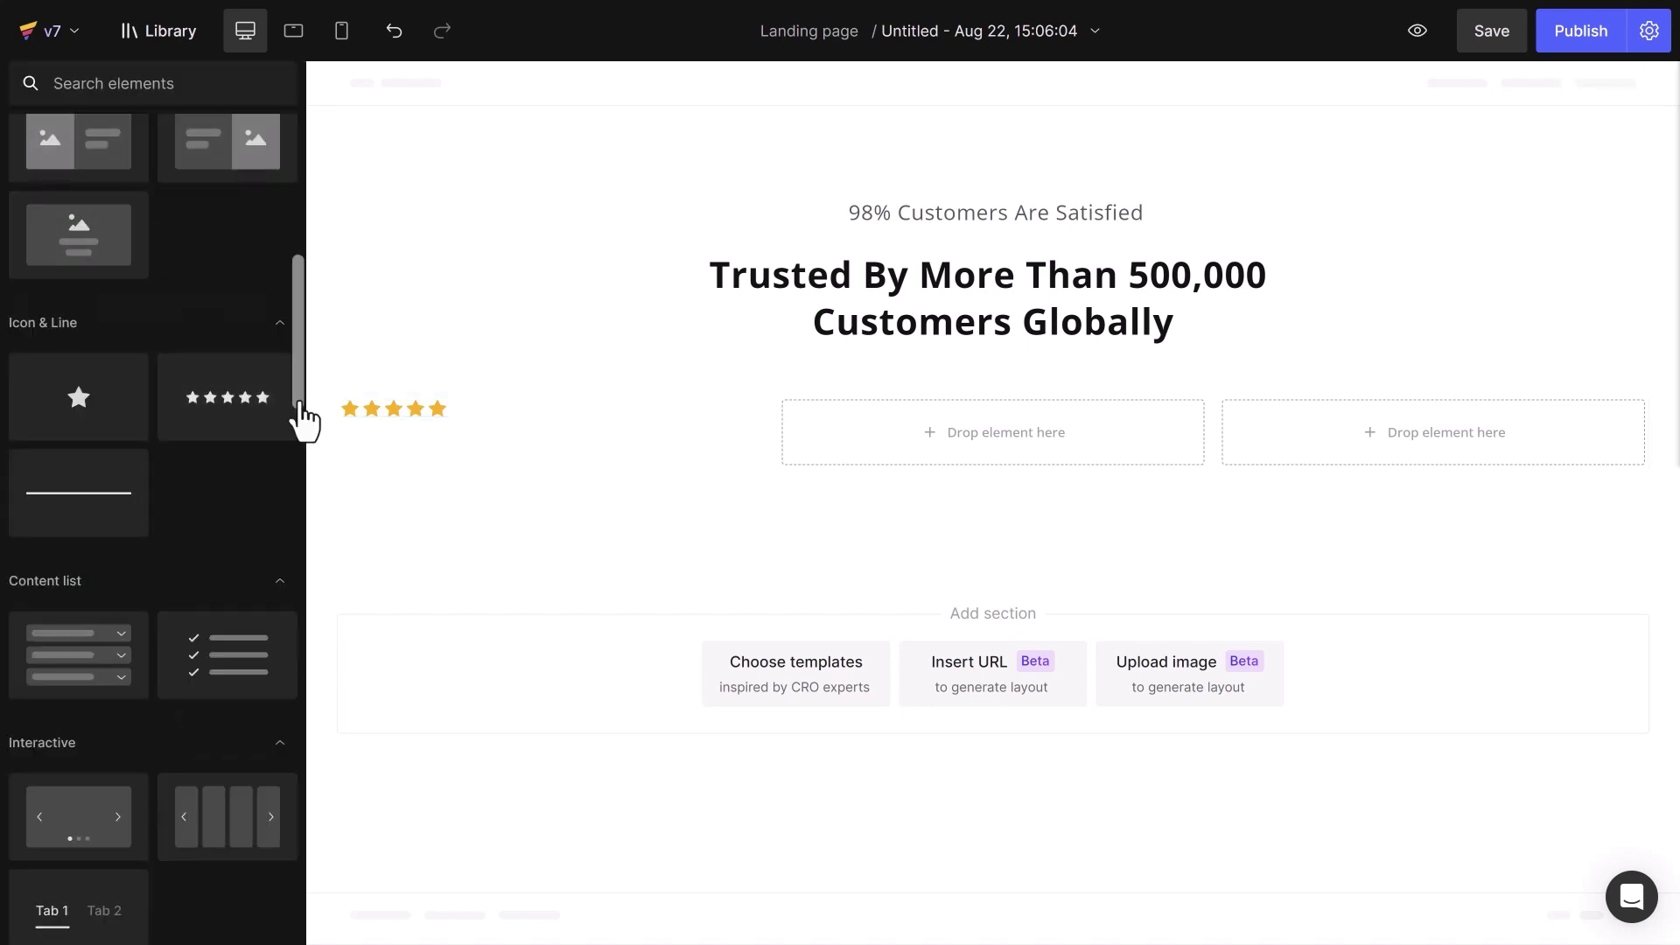
Add a heading below the stars reading 'It tastes delicious and aids with my sleep'
left_click_drag(300, 420, 287, 234)
left_click_drag(82, 330, 394, 437)
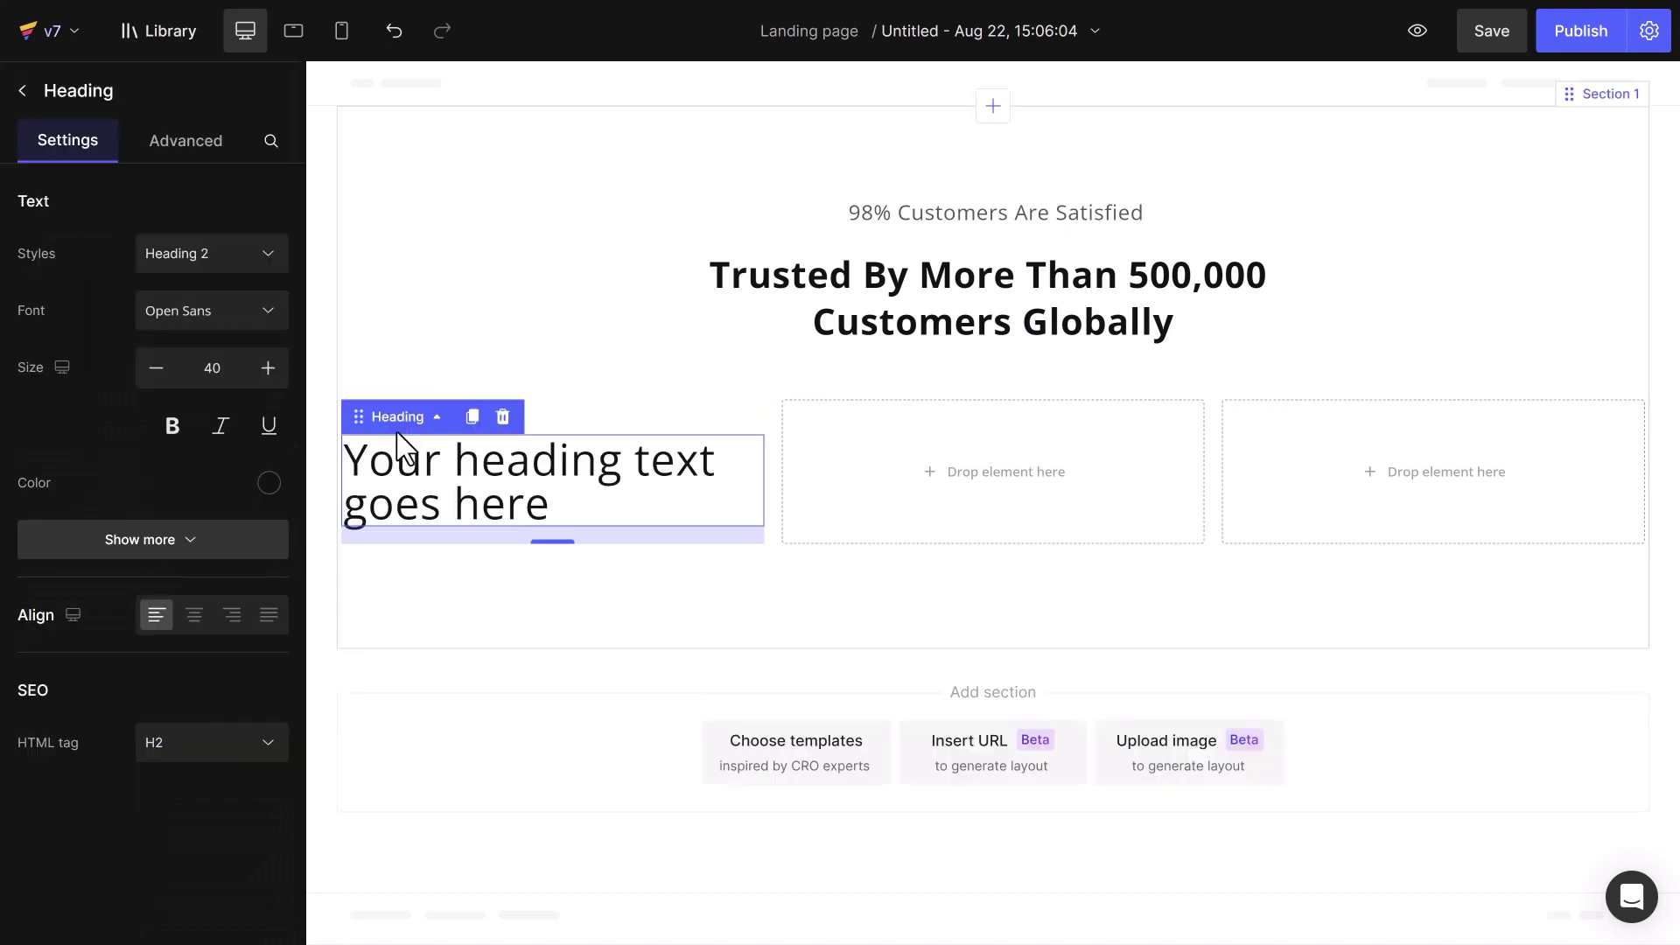
triple_click(405, 464)
type("It tastes delicious and aids with my sleep")
Apply the Heading 6 style to the title at size 19
left_click(229, 258)
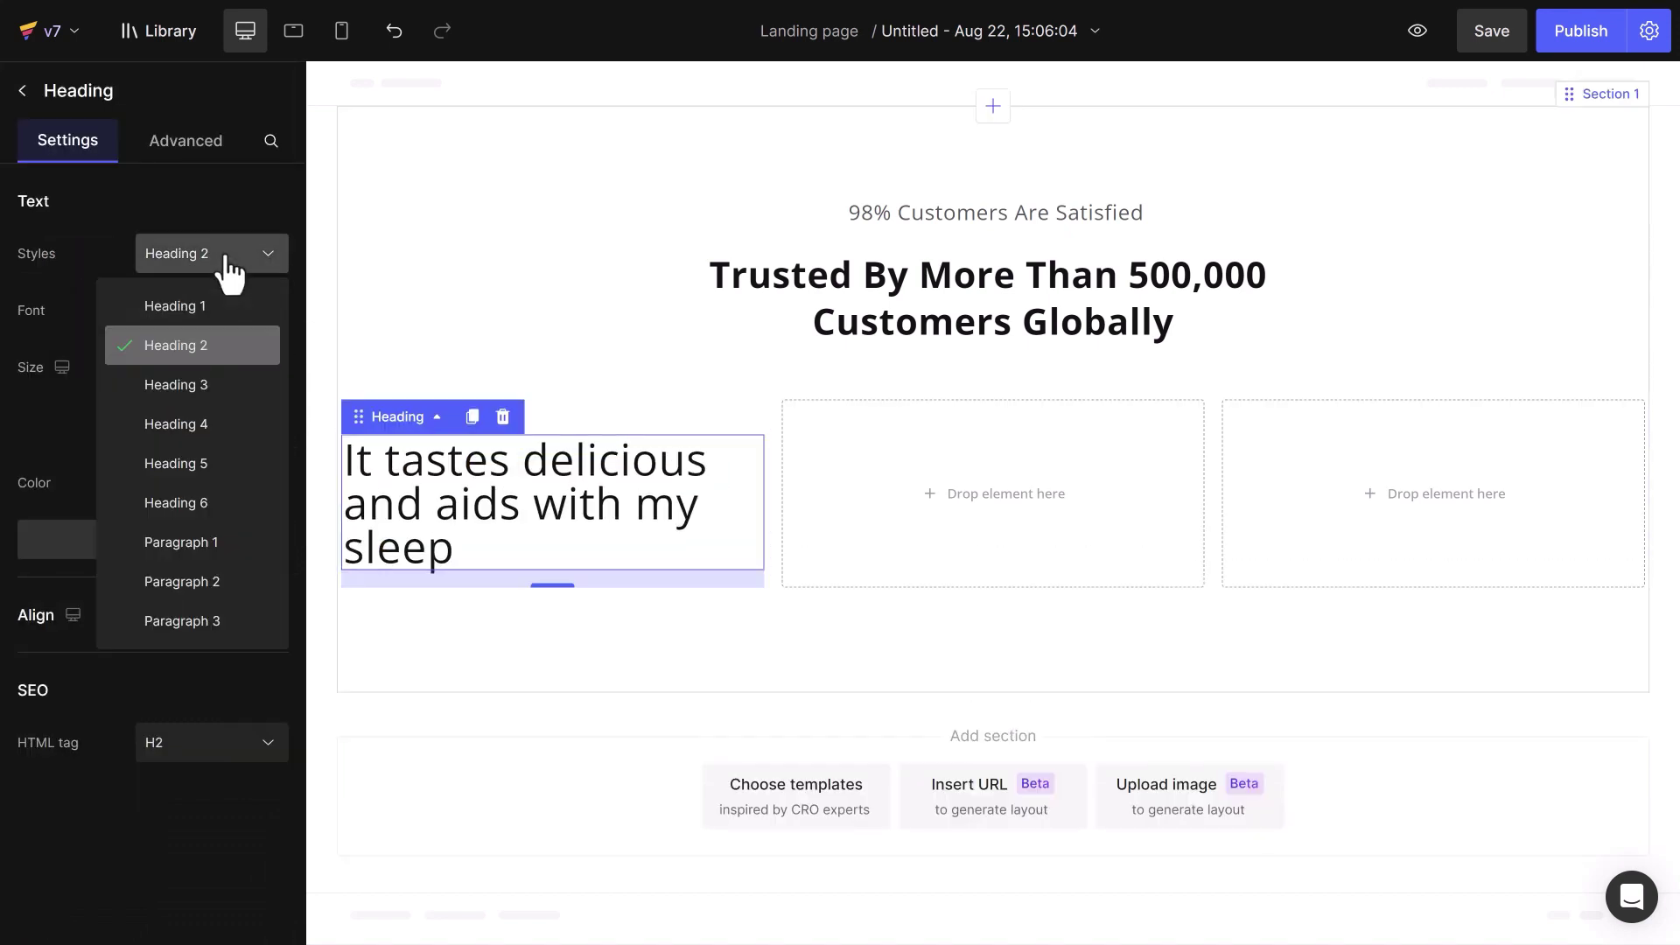
left_click(247, 502)
left_click(268, 368)
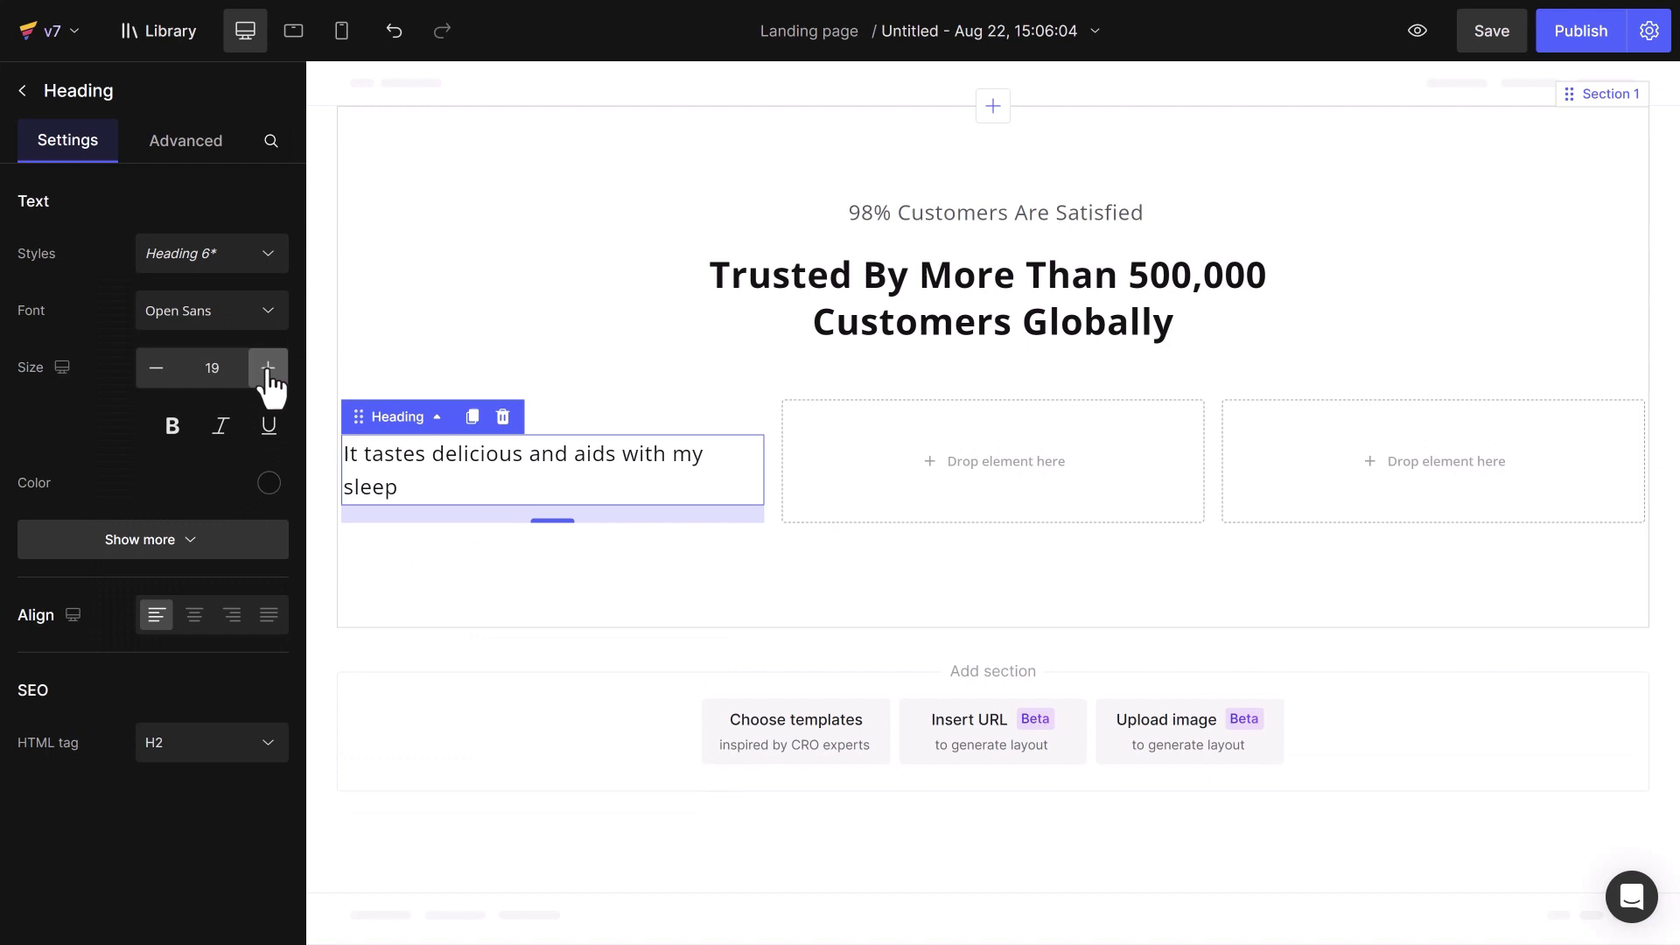
left_click(269, 482)
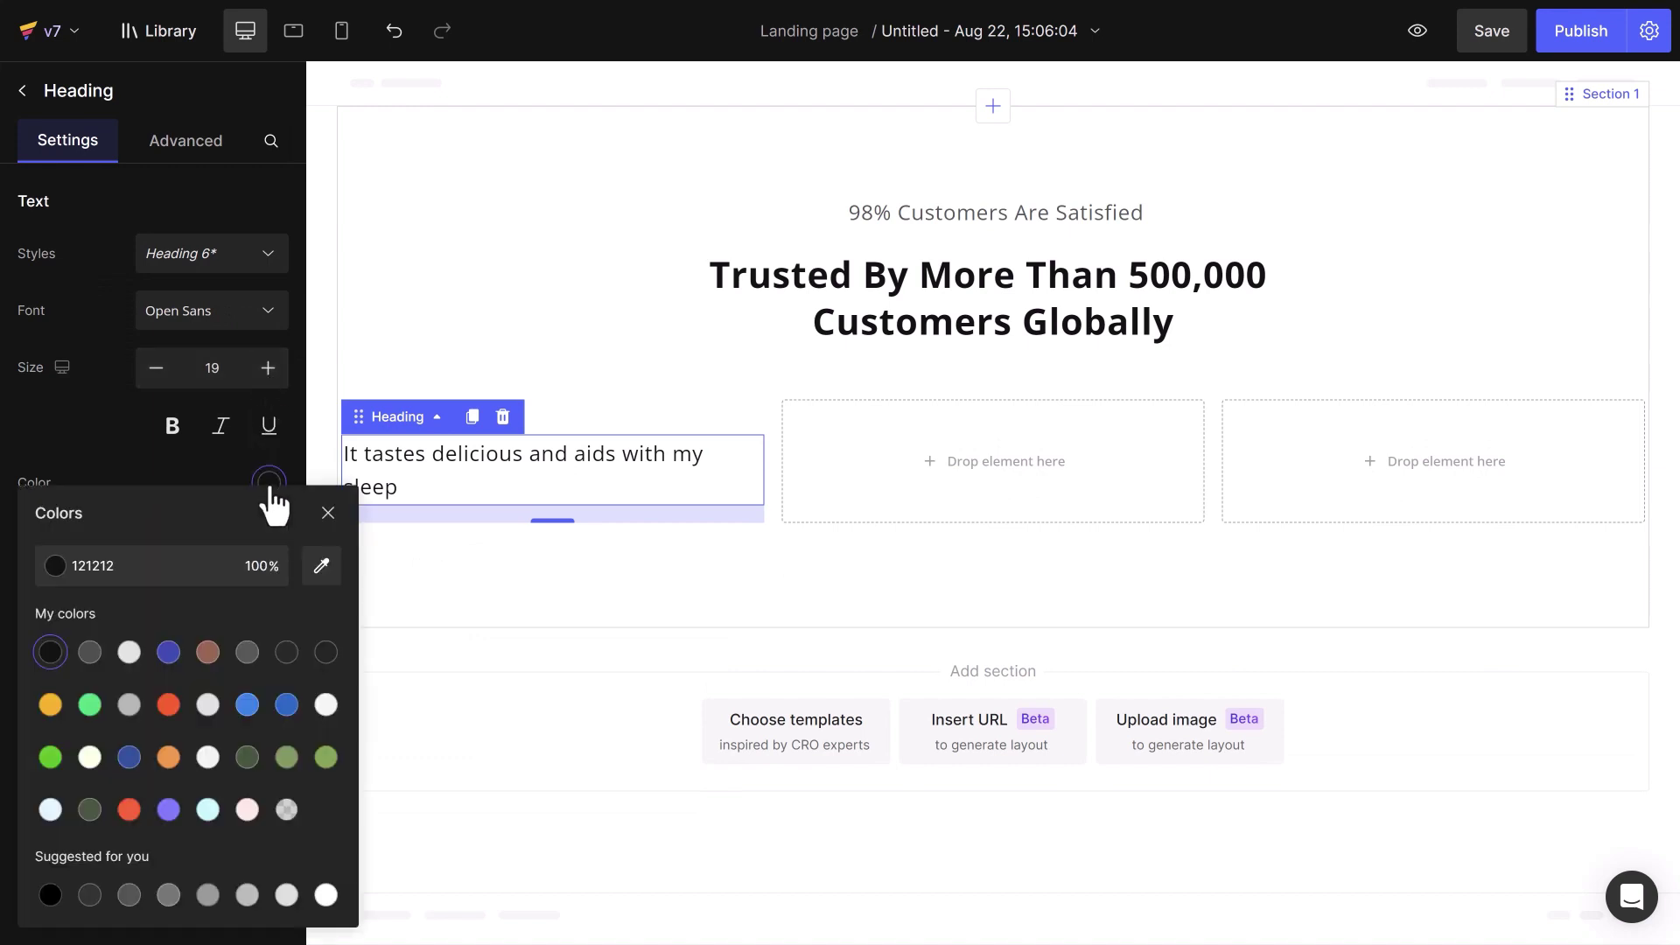
left_click(328, 514)
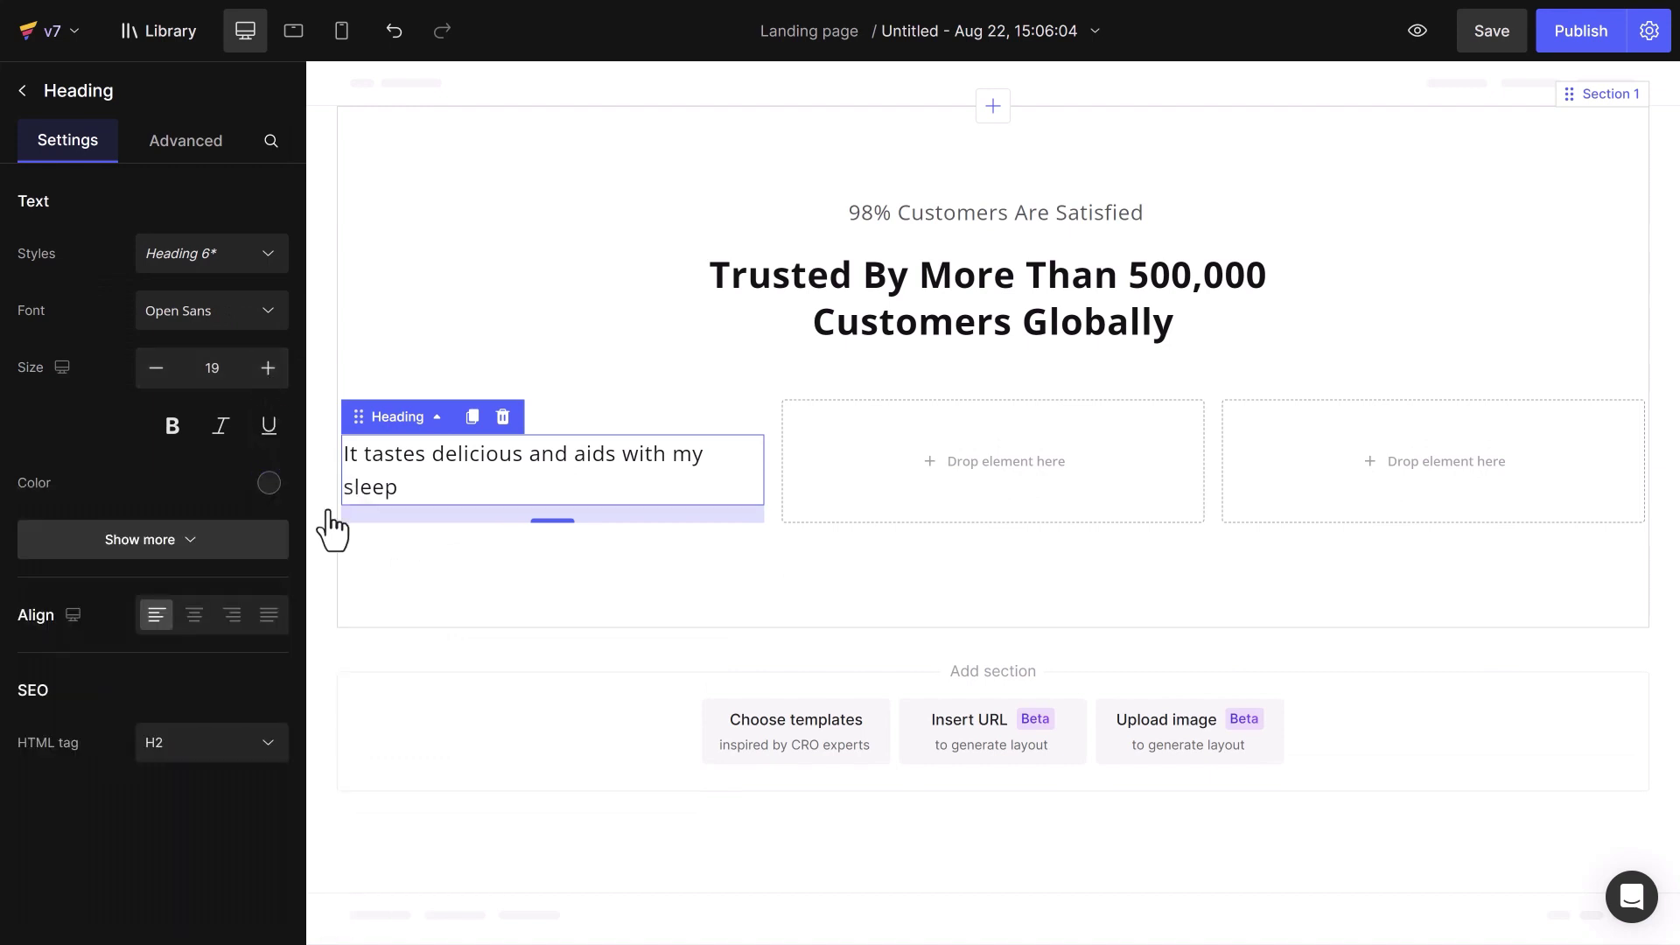
Make the title Semi Bold with line height 130 and HTML tag H3
left_click(219, 537)
left_click(213, 544)
left_click(210, 709)
left_click(214, 598)
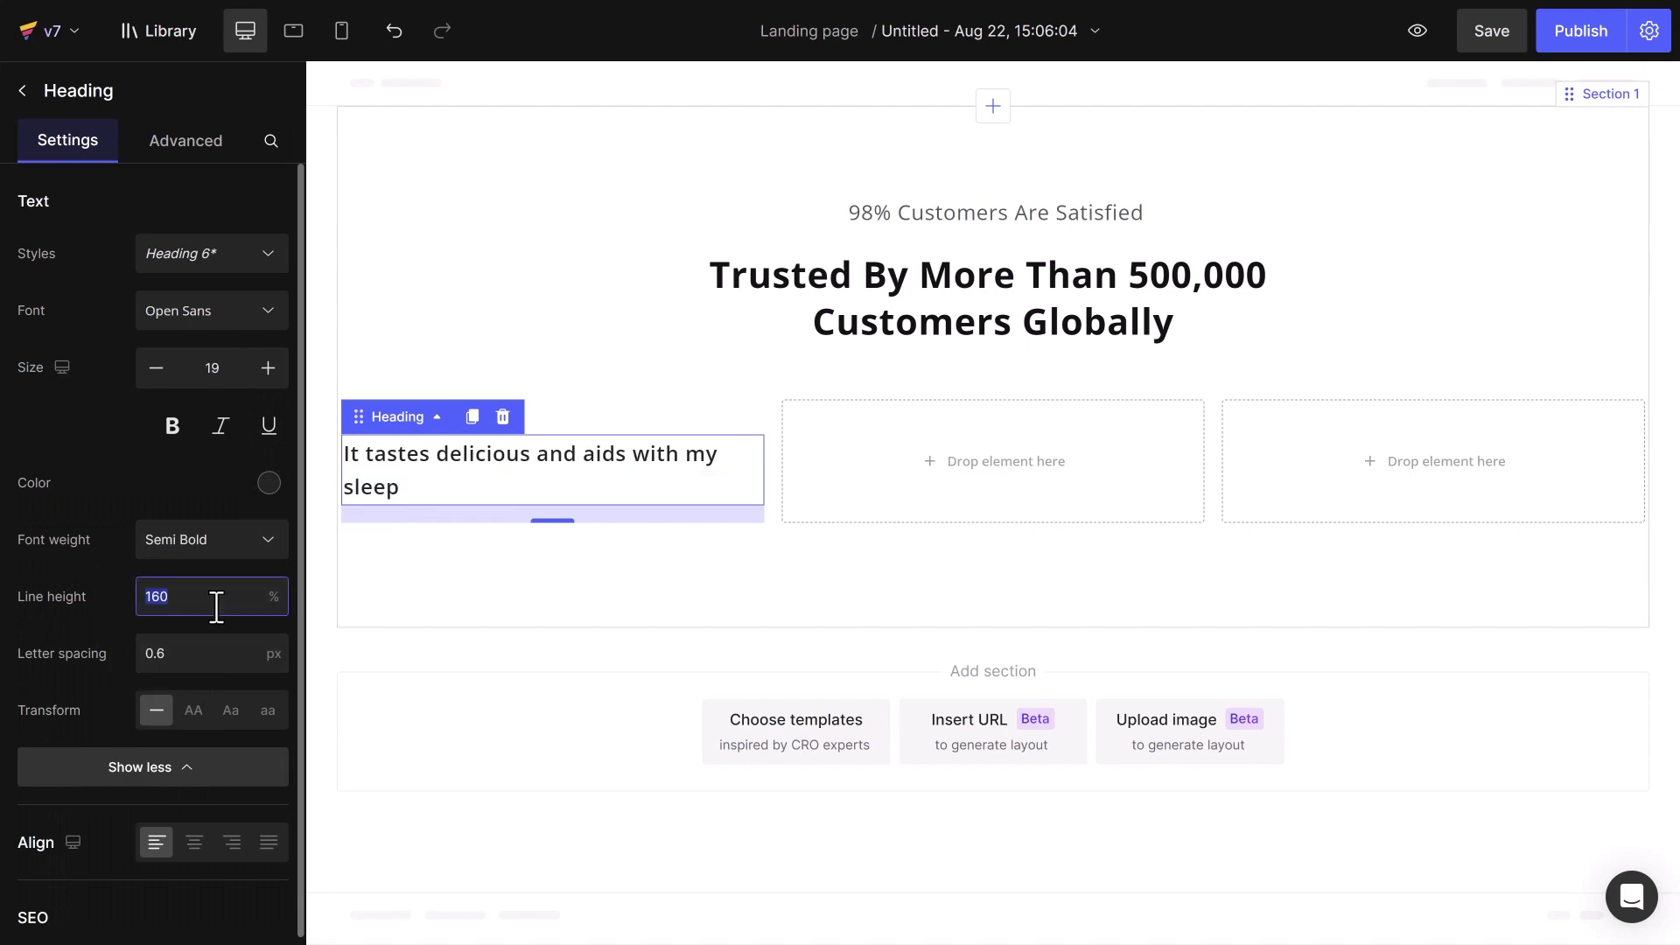
type("130")
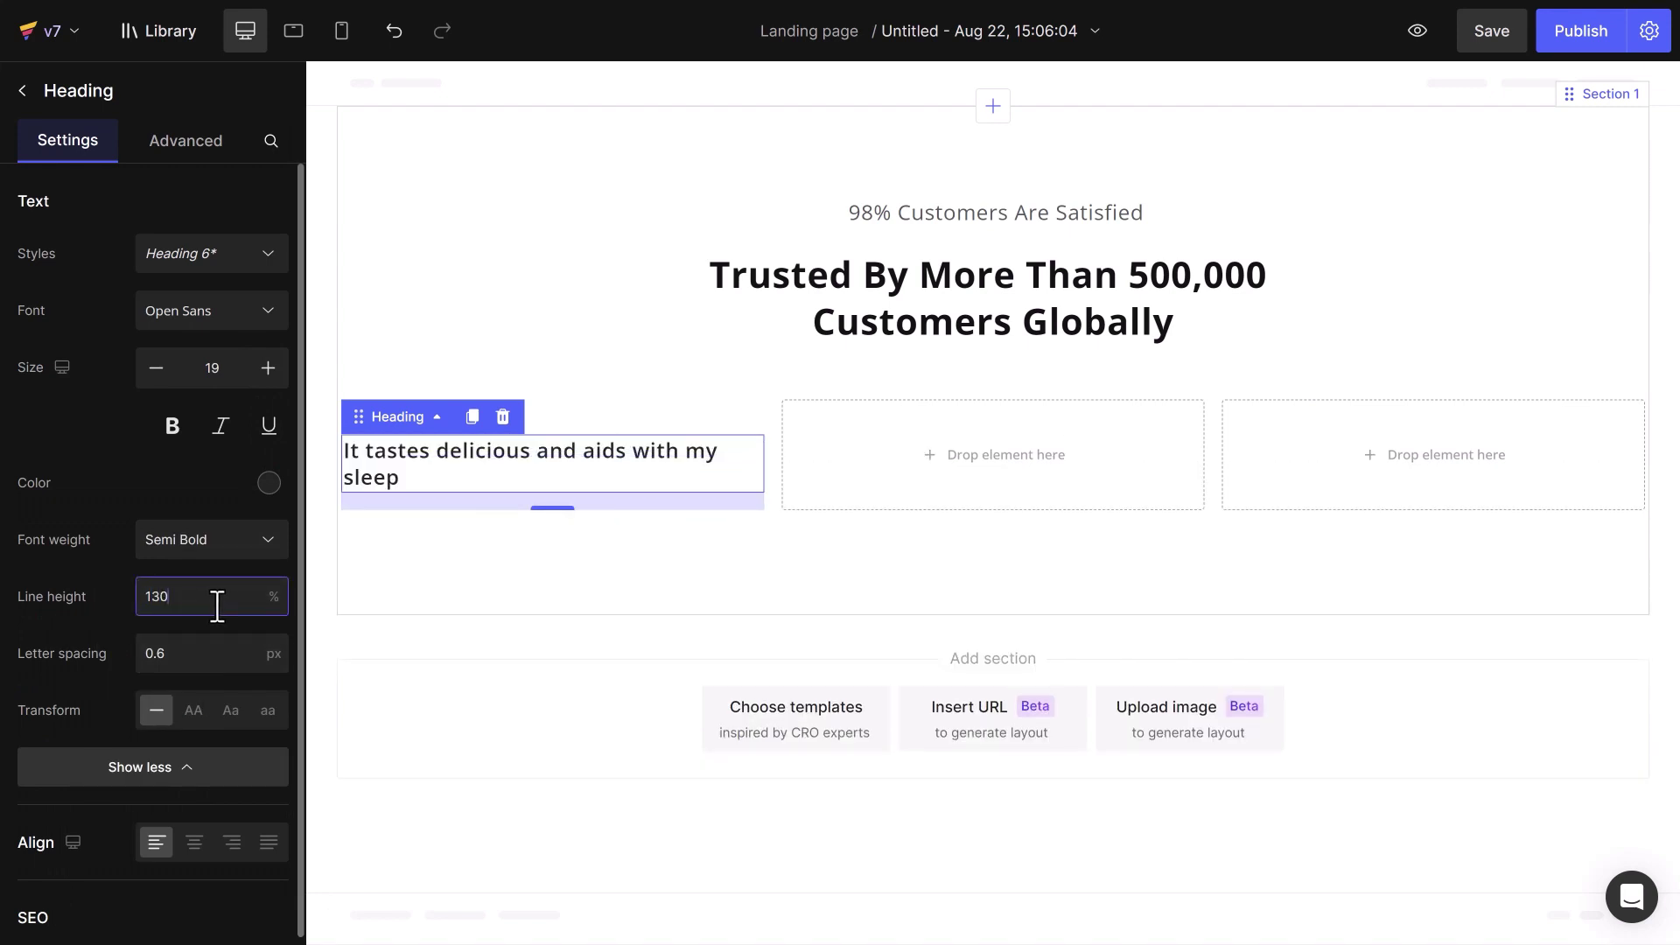
left_click(196, 773)
left_click(208, 744)
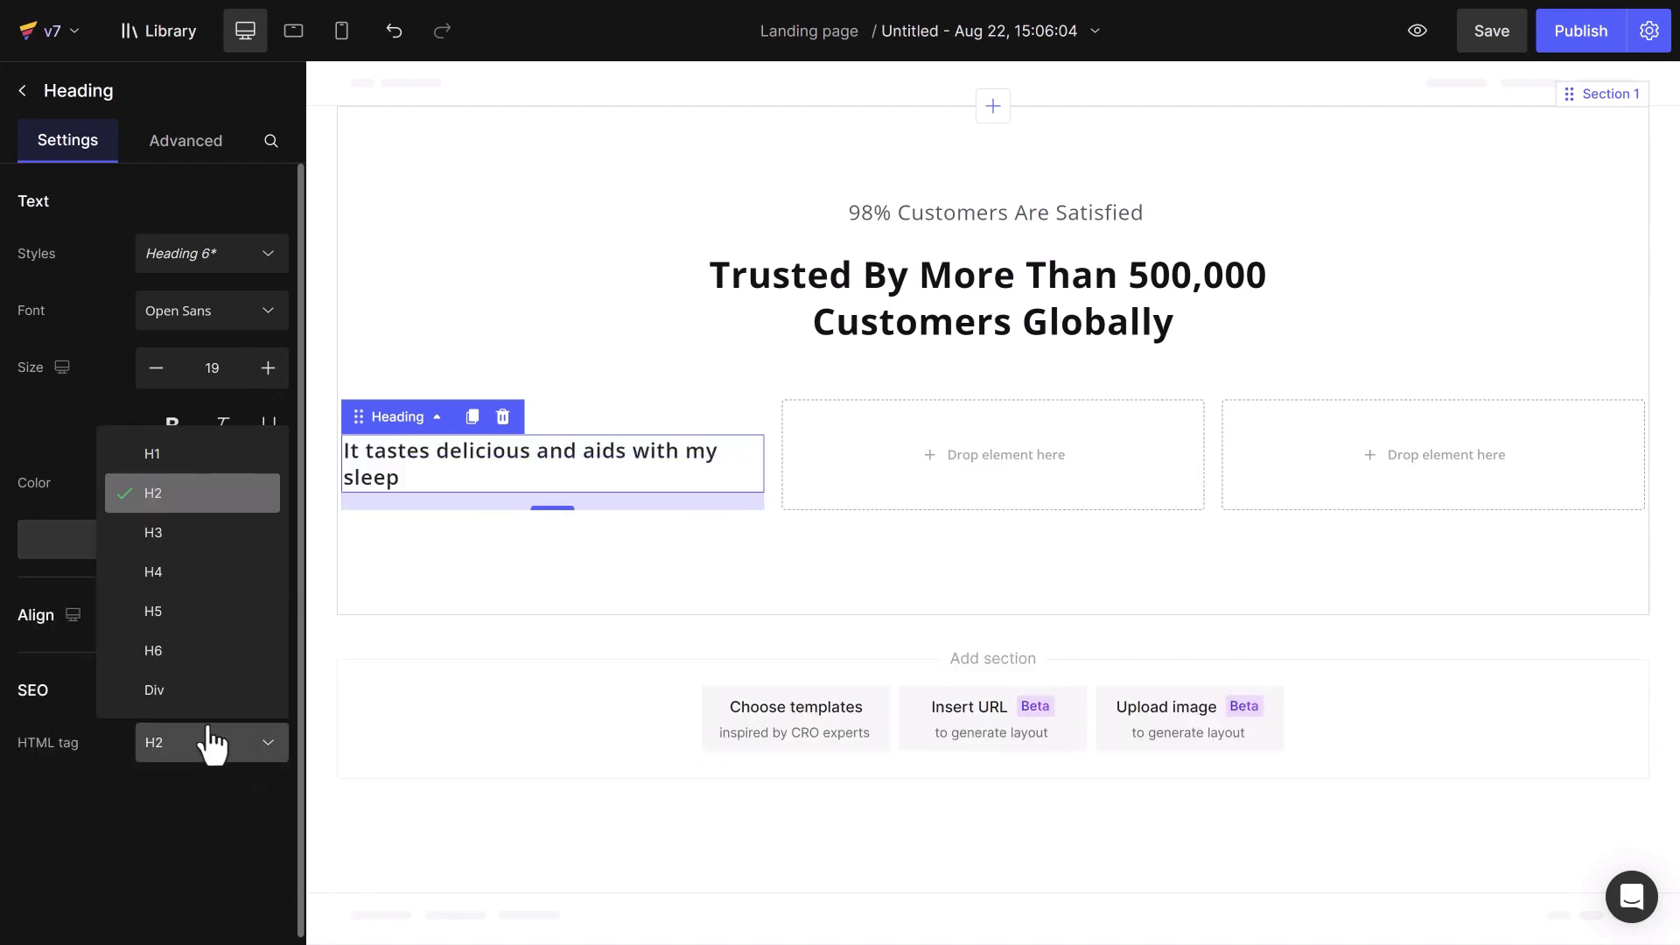
left_click(213, 557)
Reduce the title's bottom spacing to 8
left_click(194, 150)
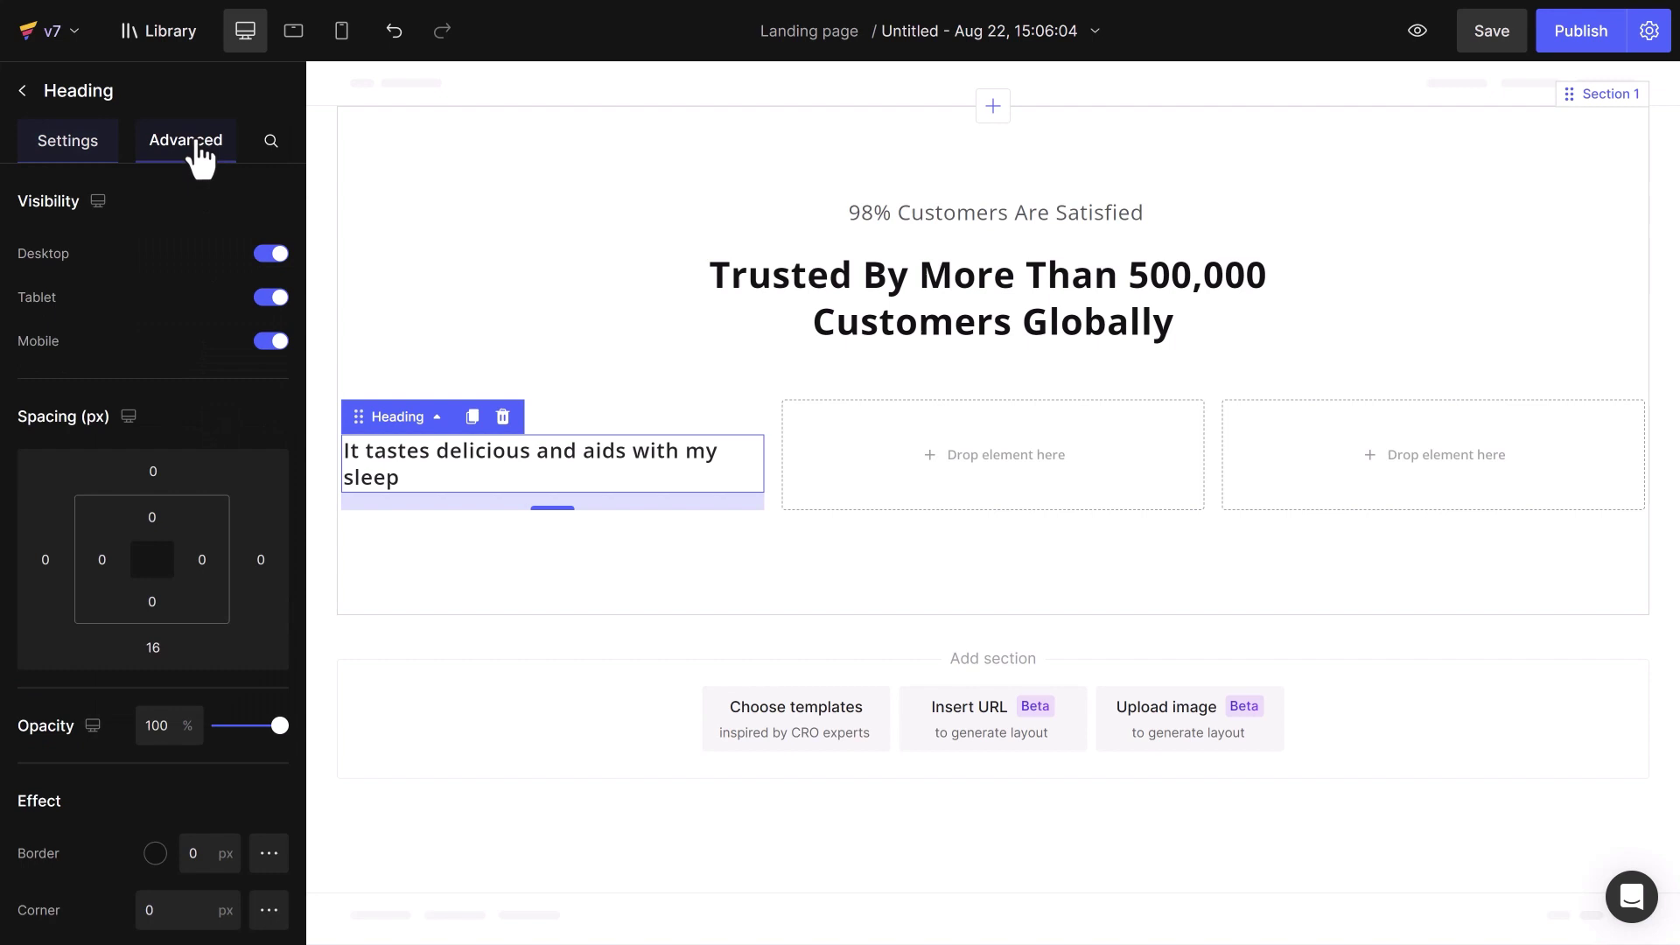
left_click(156, 648)
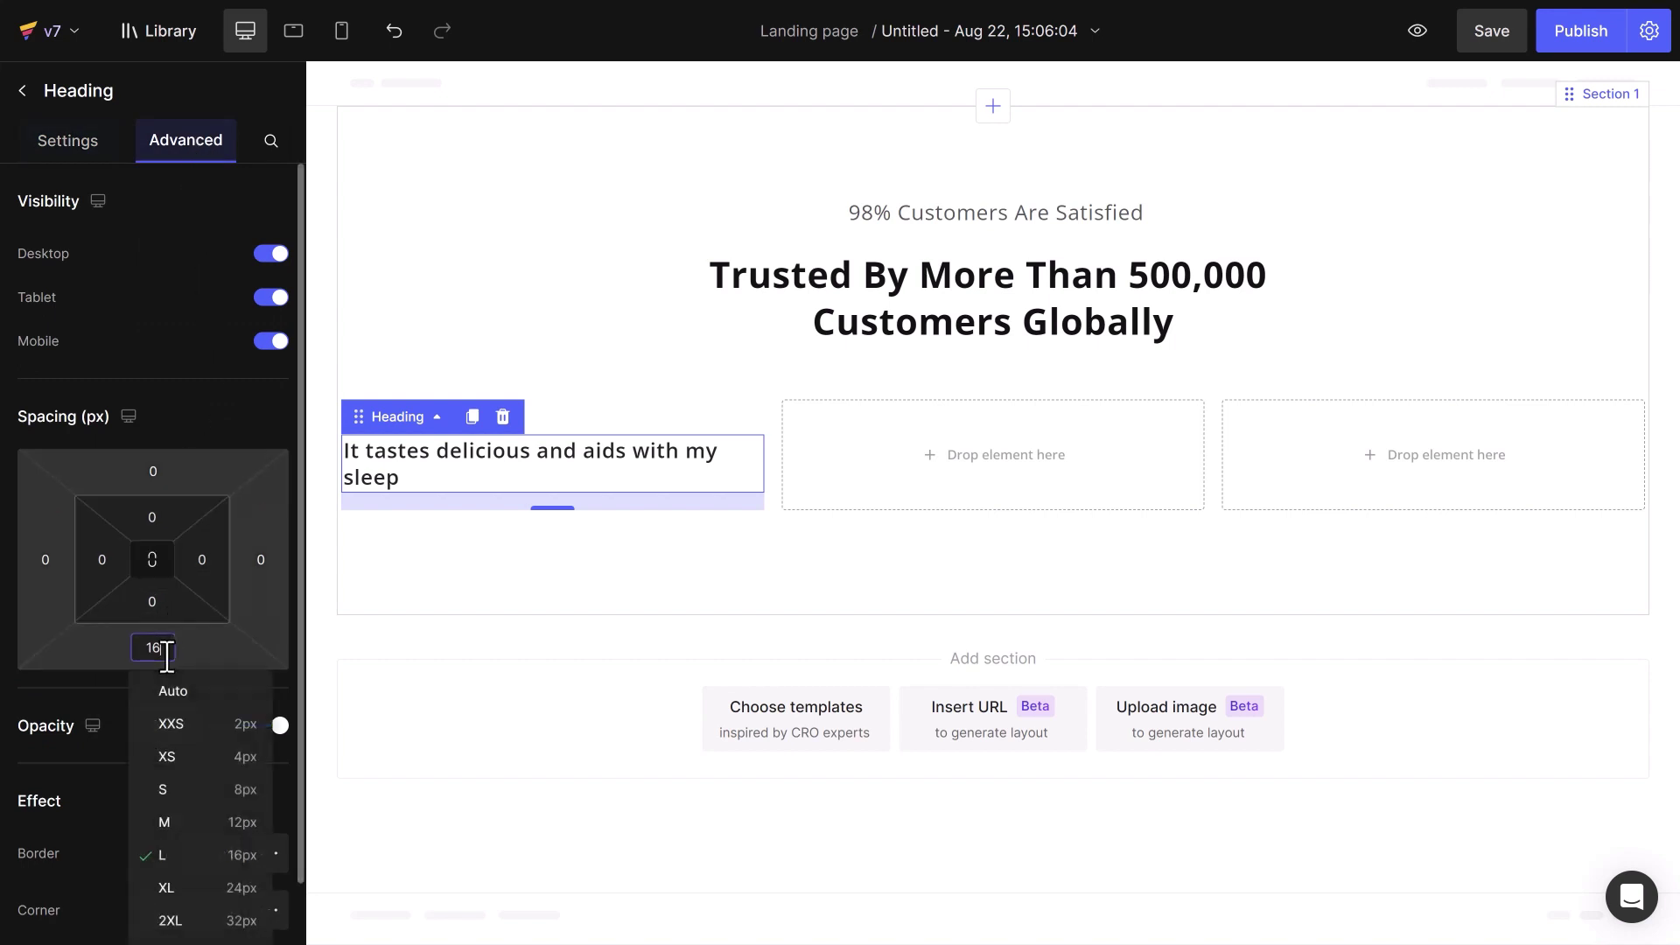
left_click(222, 796)
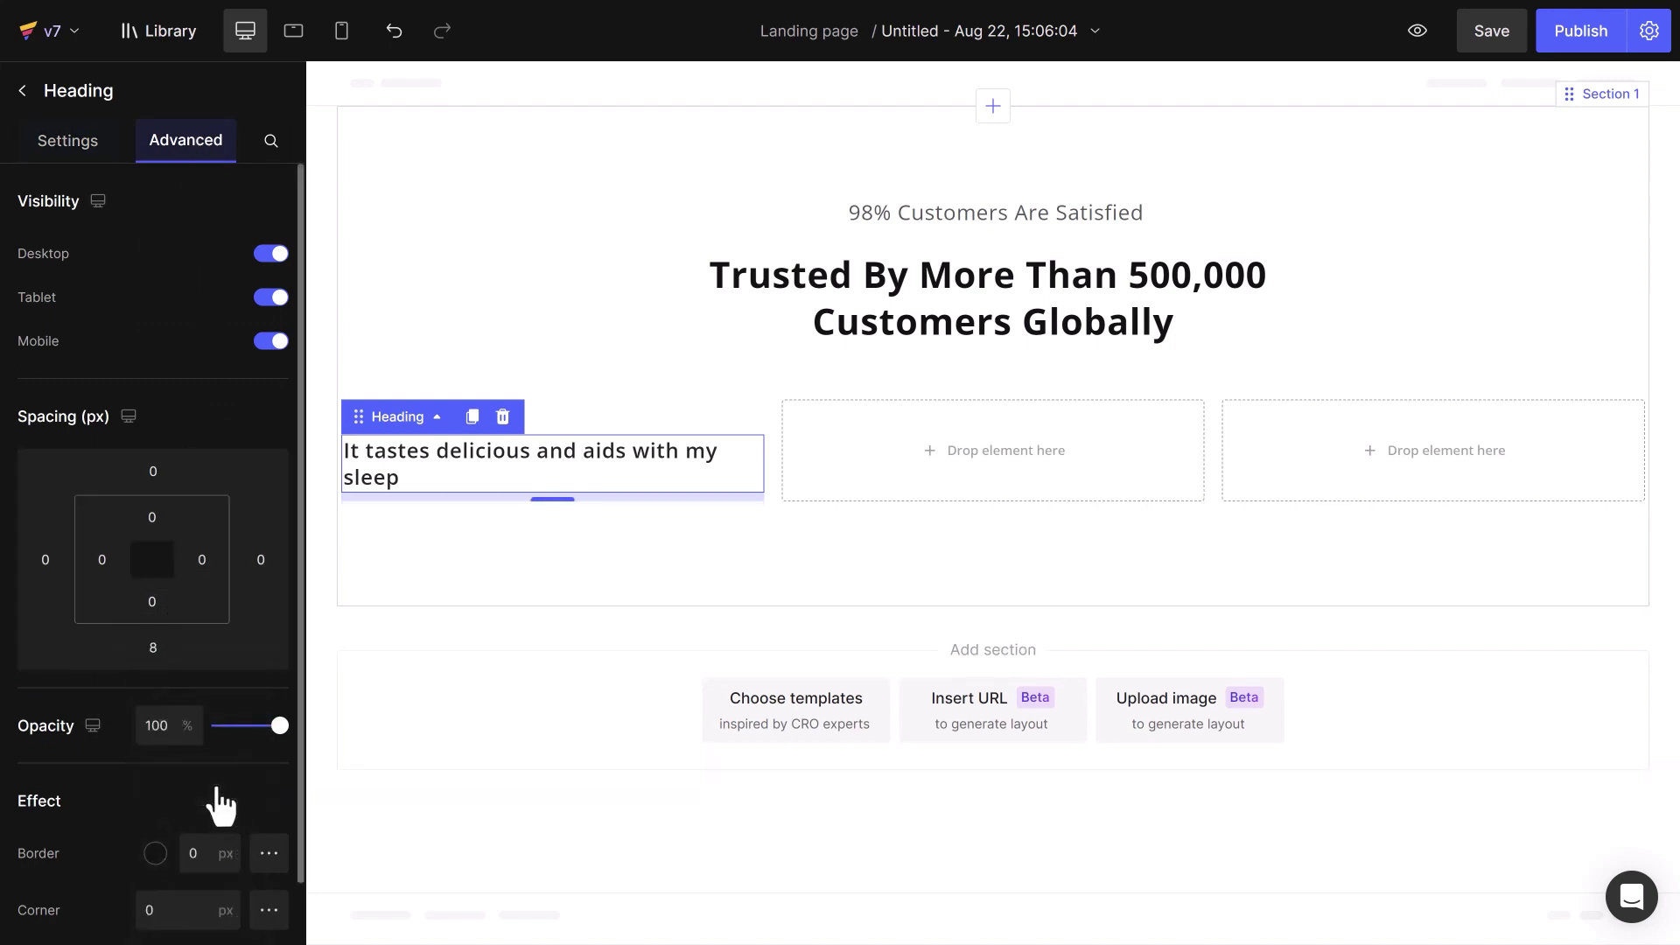
left_click(21, 91)
Add a text block with the new review copy coloured dark grey 575757
left_click_drag(221, 325, 438, 505)
double_click(443, 517)
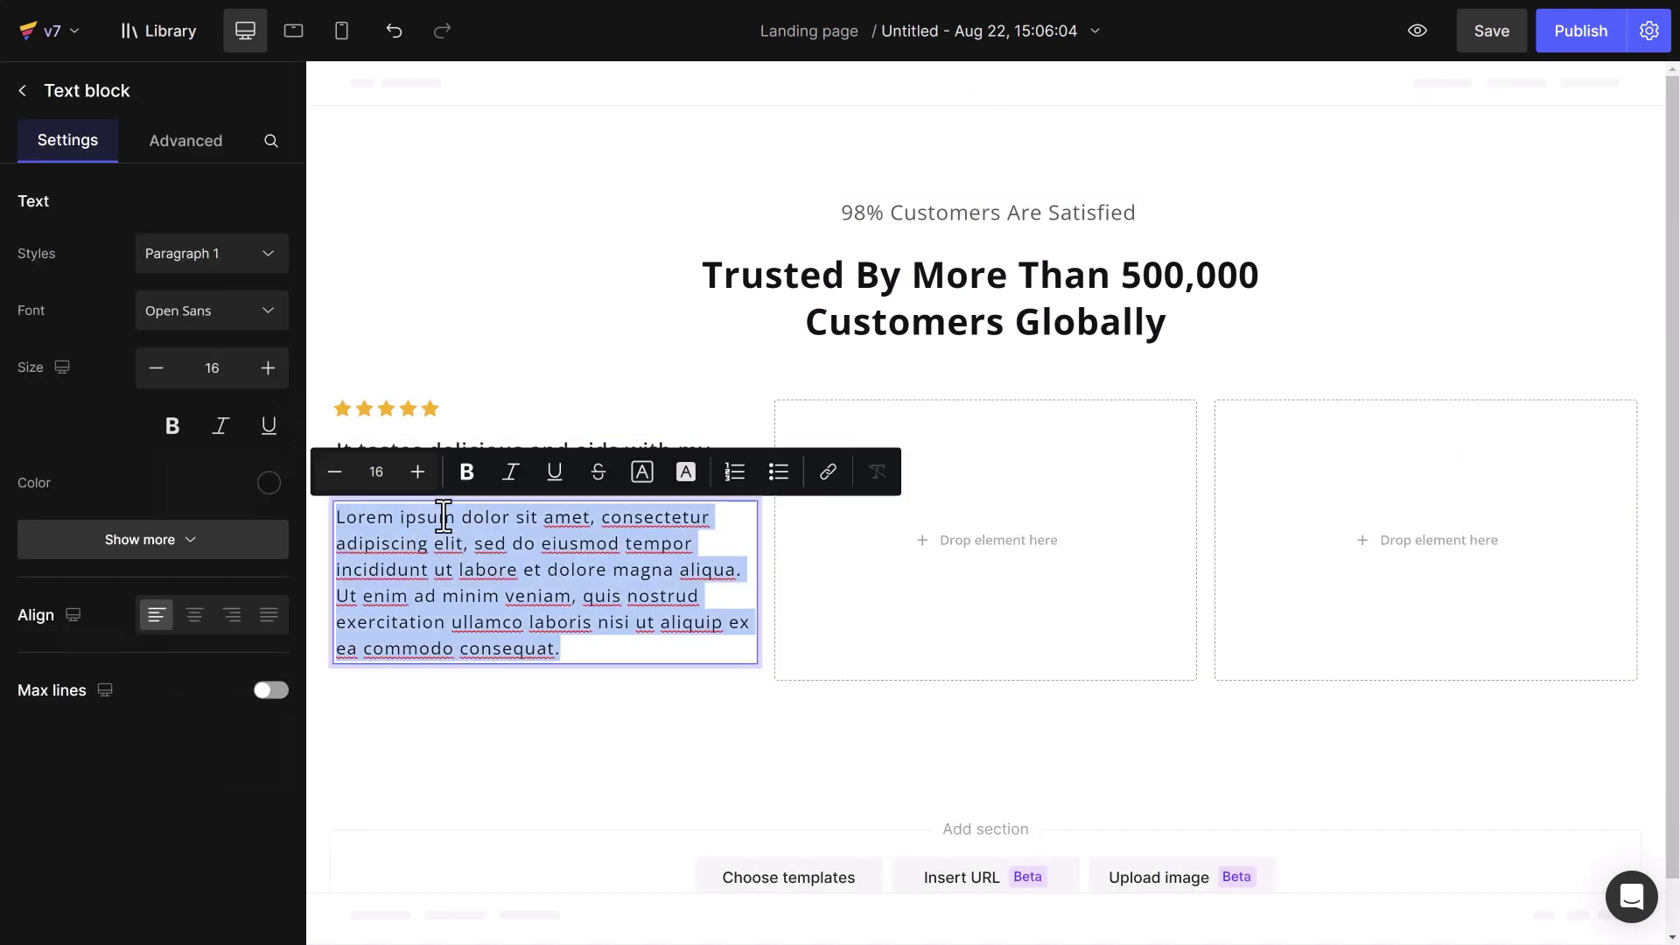
type("But I must explain to you how all this mistaken idea of denouncing pleasure and praising pain was born and I will give you a complete account of the system, and expound the actual teachings of the great explorer of the truth")
left_click(268, 483)
left_click(247, 652)
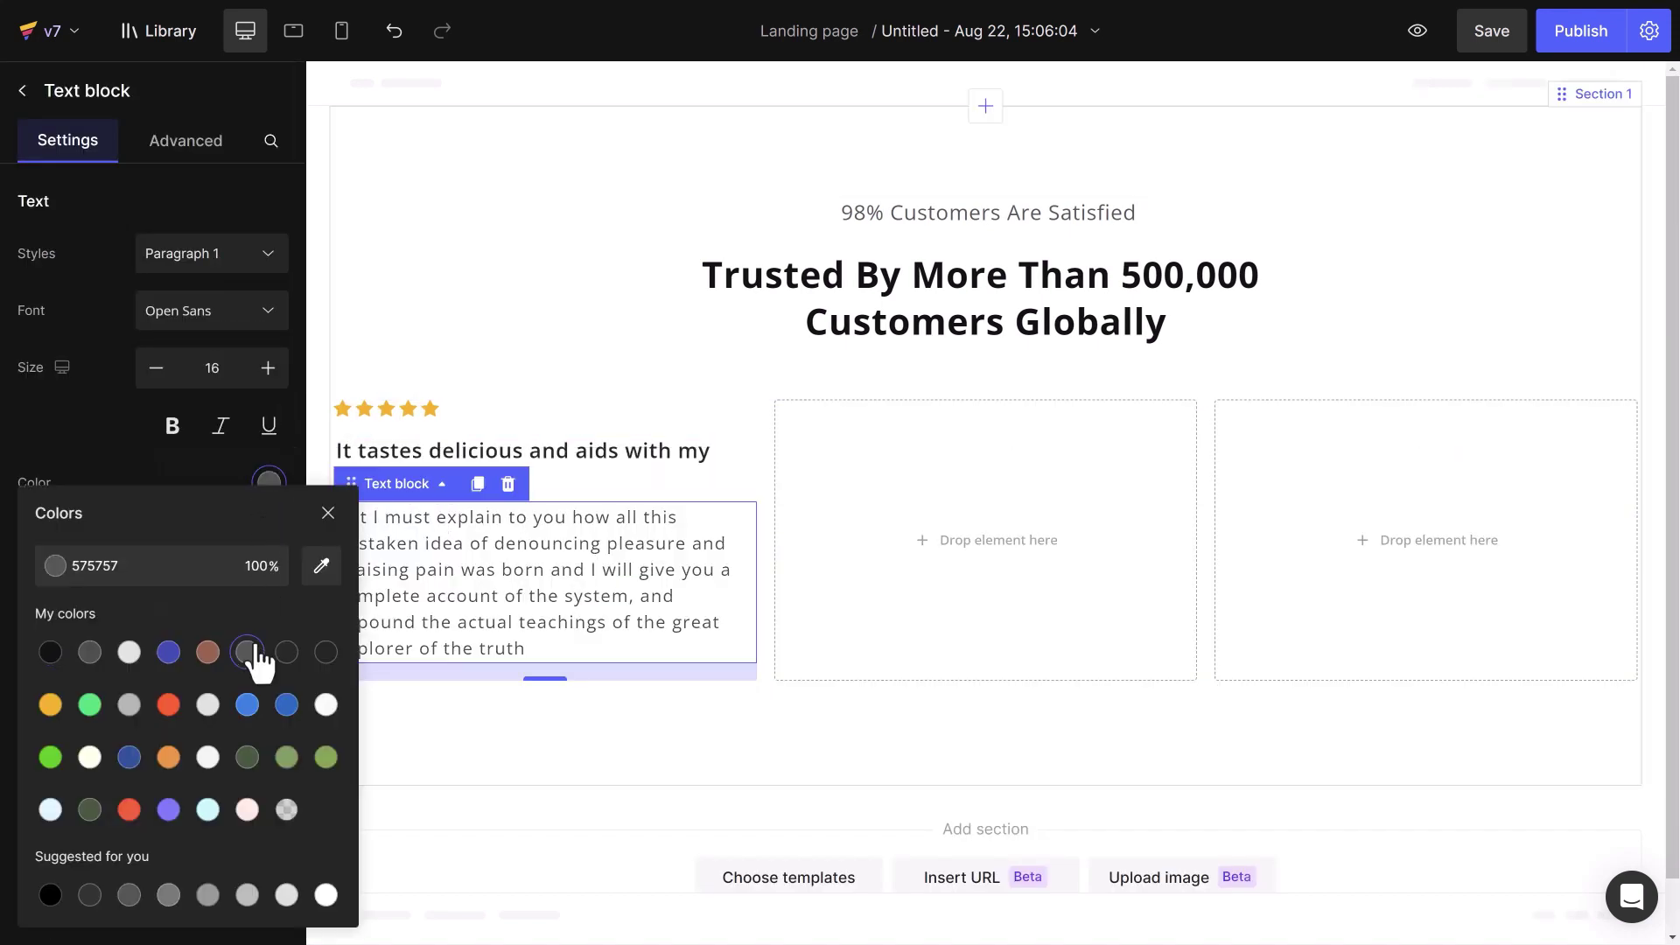
left_click(327, 513)
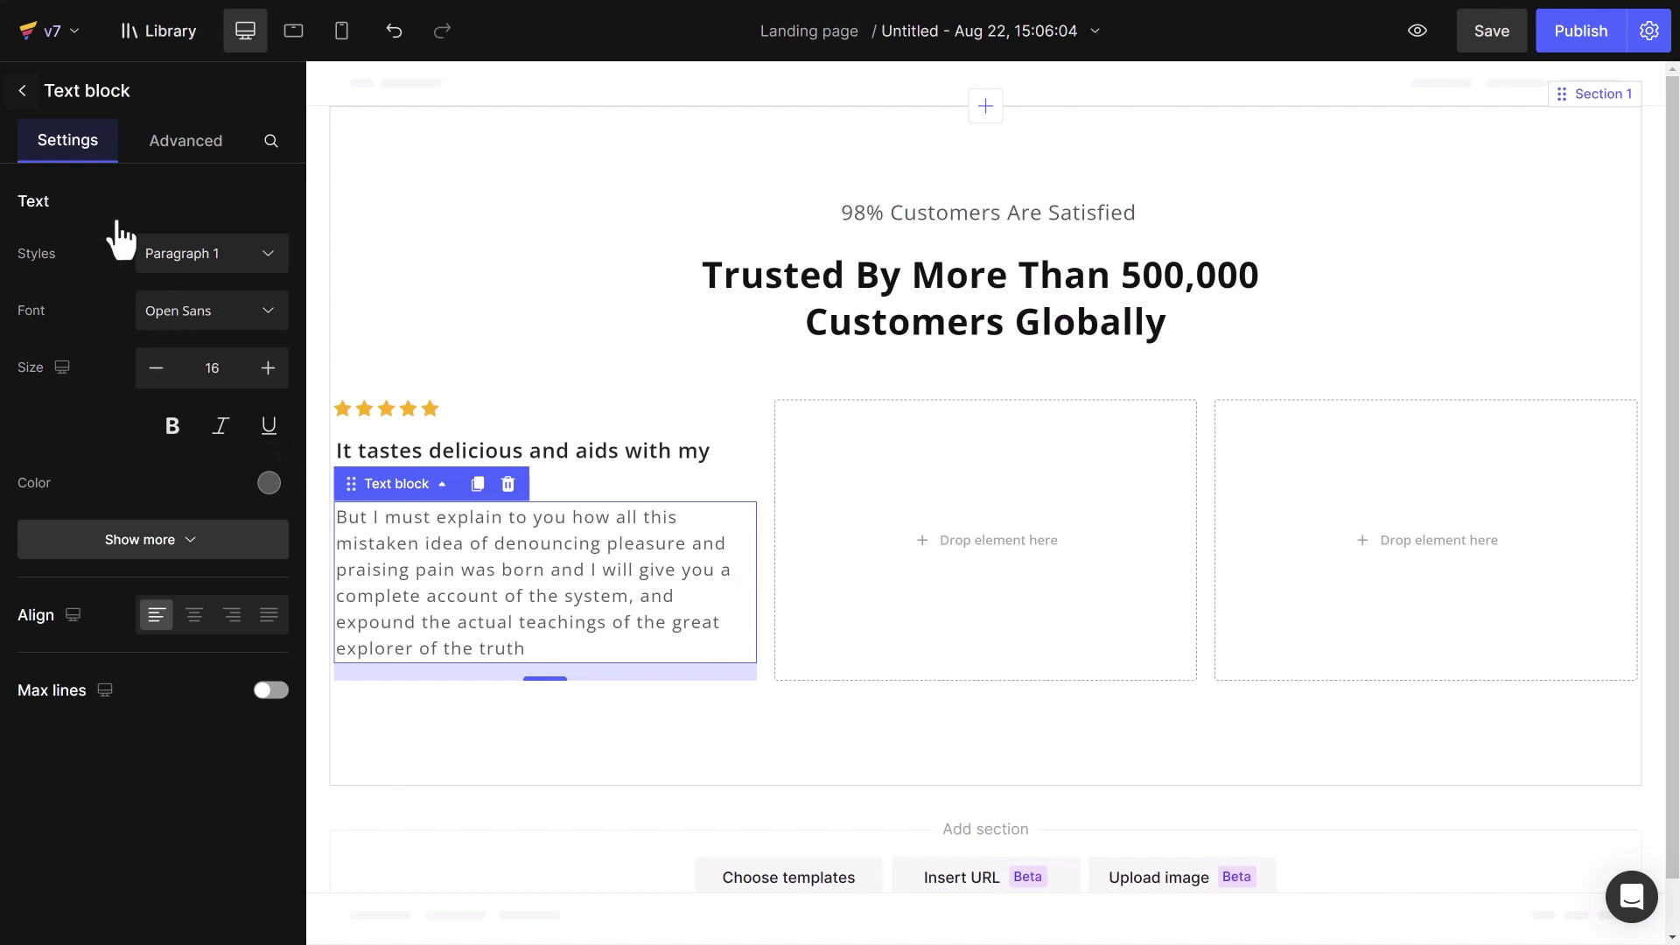
Add a Line divider below the review text coloured E0E0E0
left_click(24, 93)
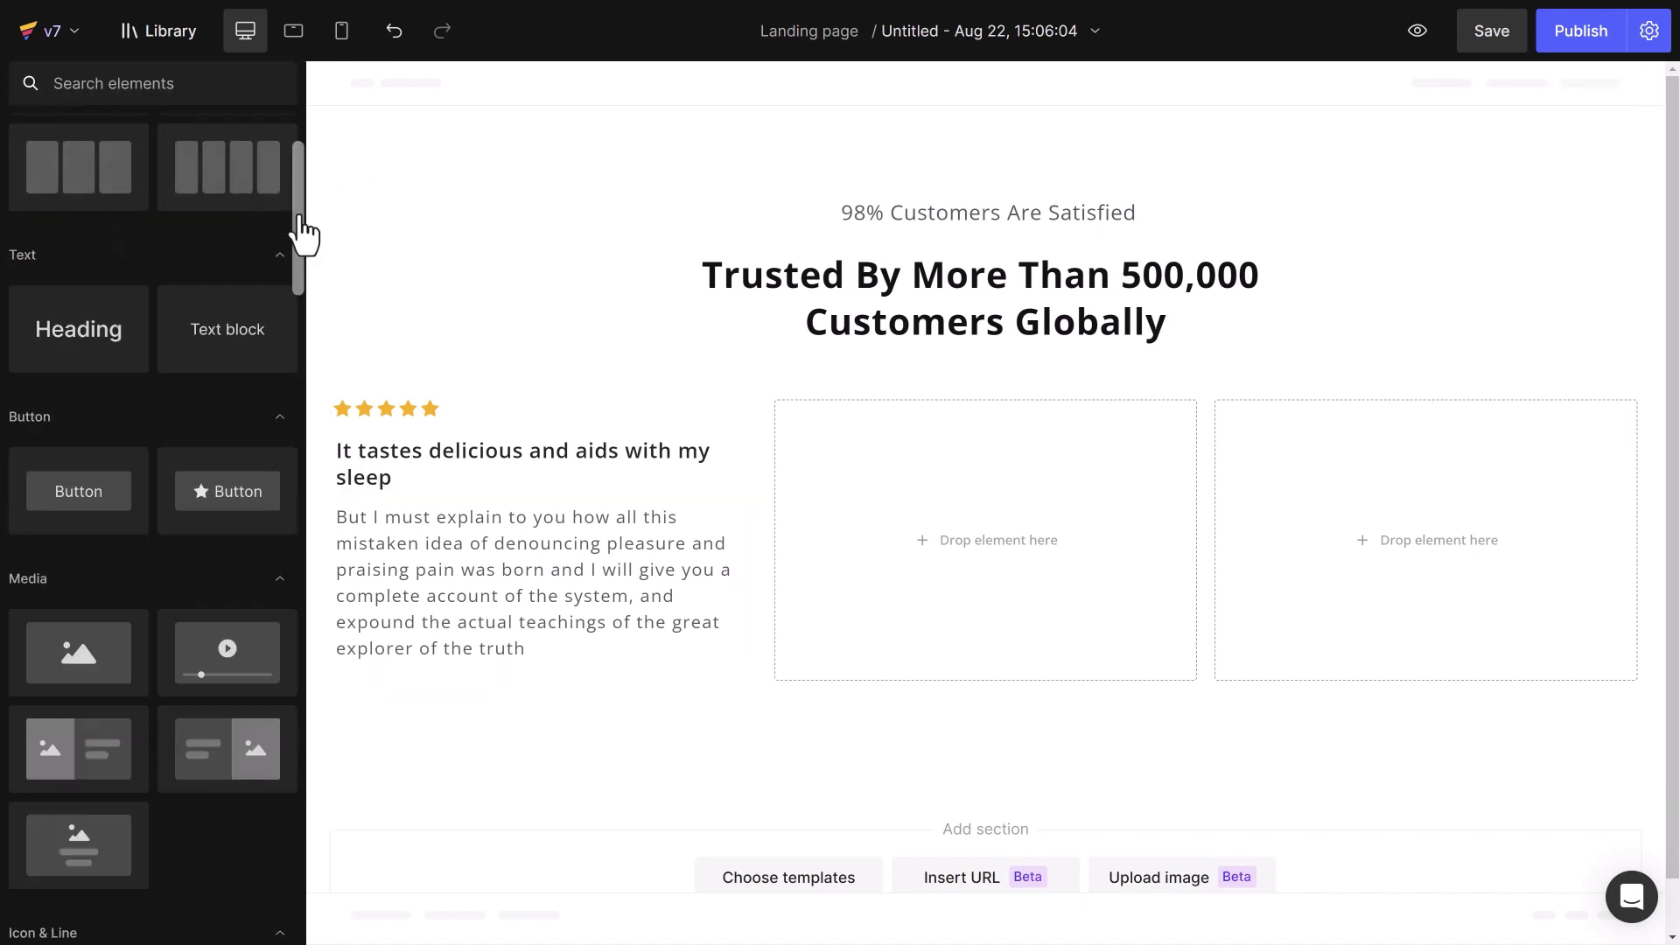
left_click_drag(300, 233, 306, 376)
left_click_drag(82, 234, 465, 678)
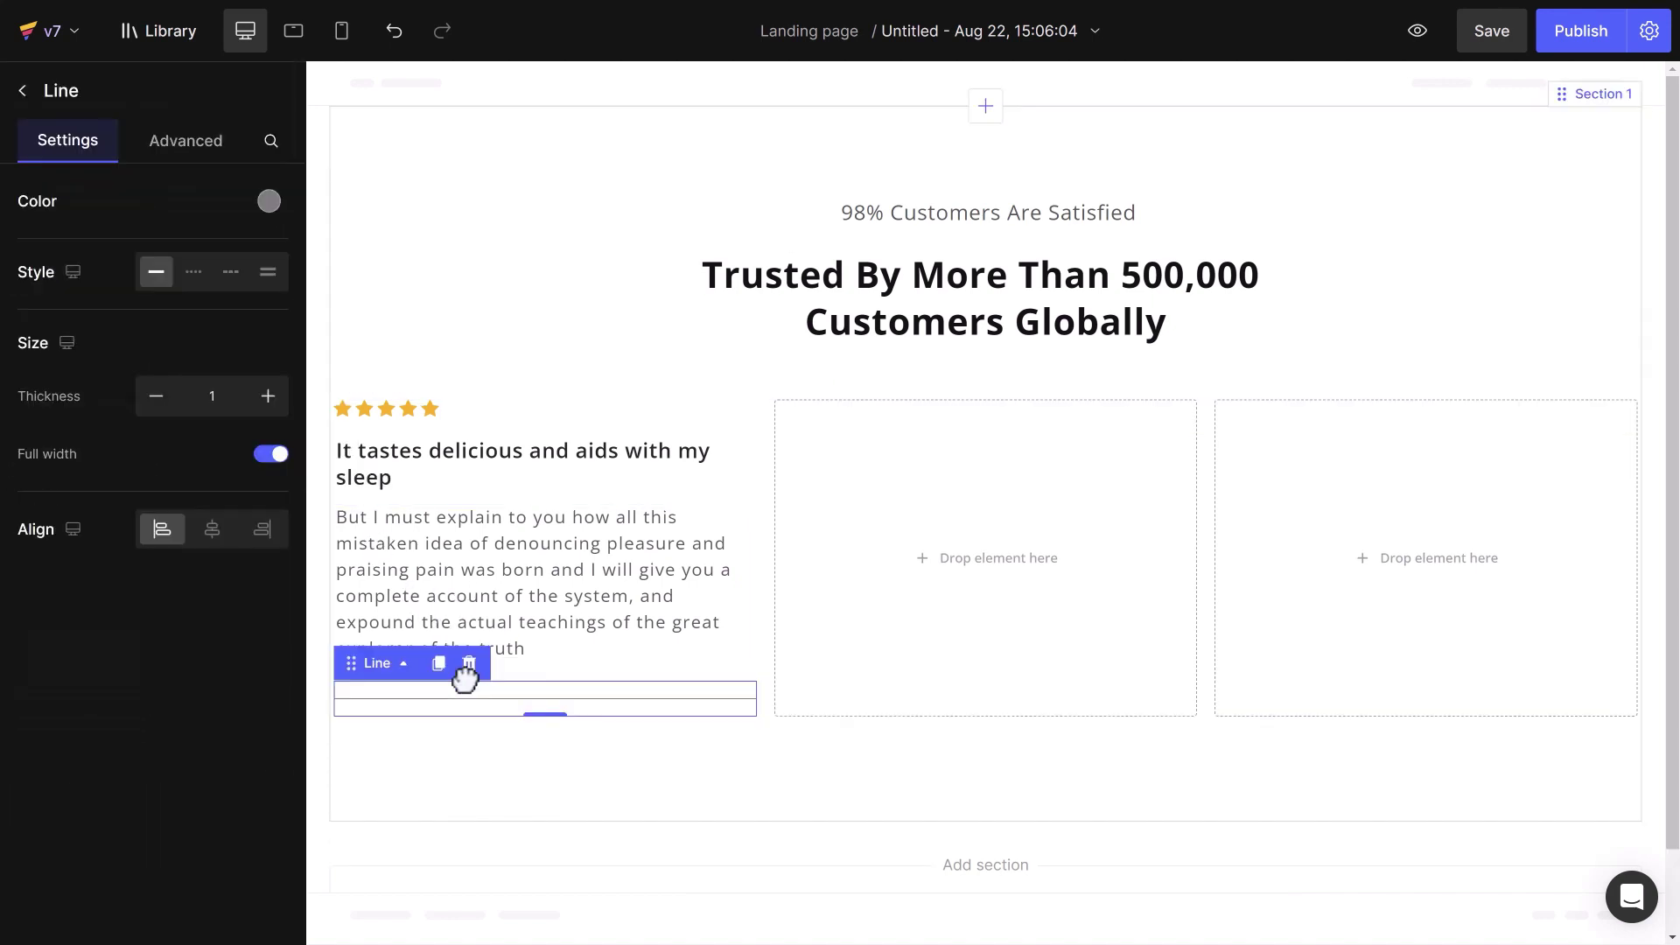
left_click(269, 202)
type("E0E0E0")
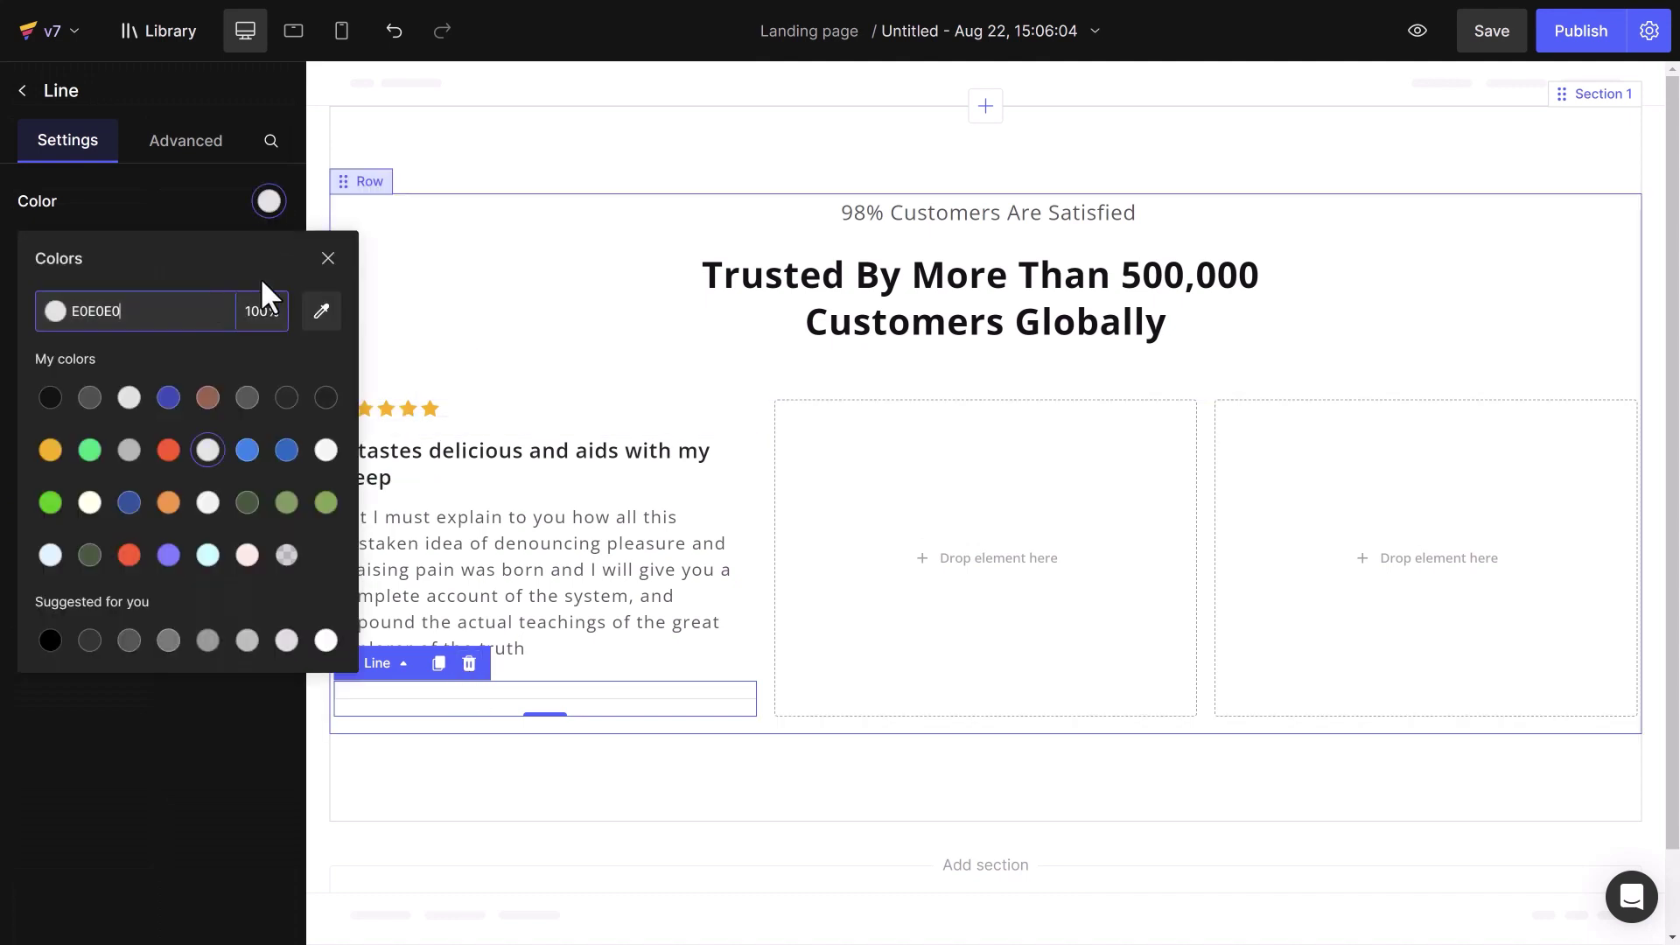
left_click(338, 262)
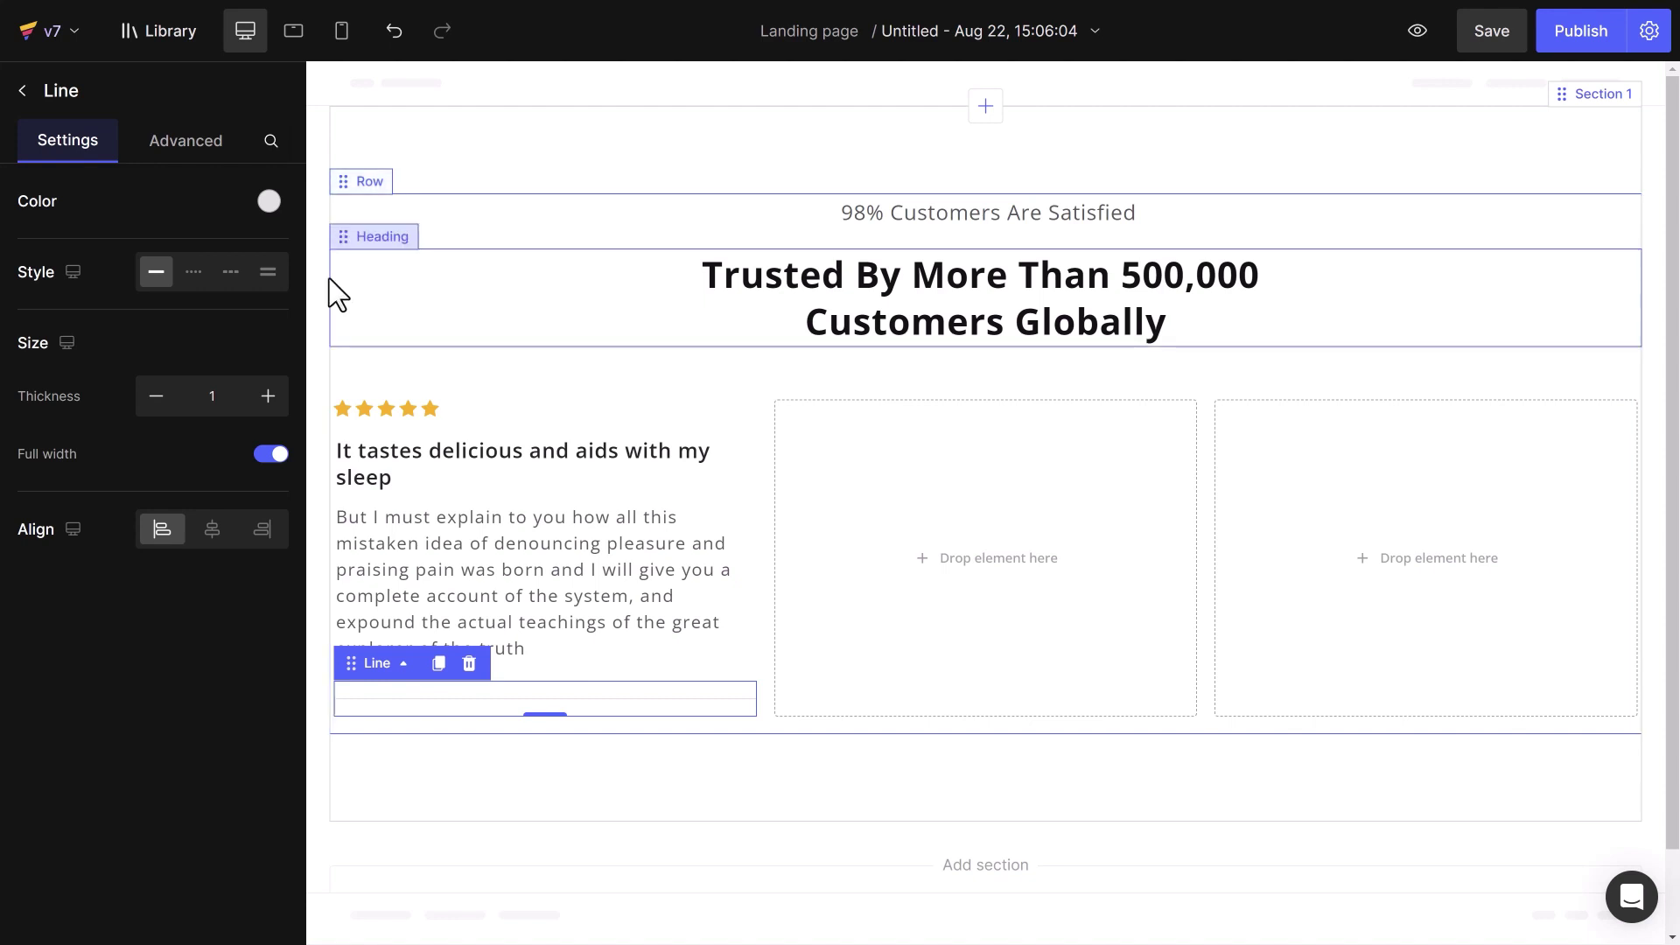
Add a two-column row under the divider with an image in its left column
left_click(23, 88)
left_click_drag(297, 367, 462, 726)
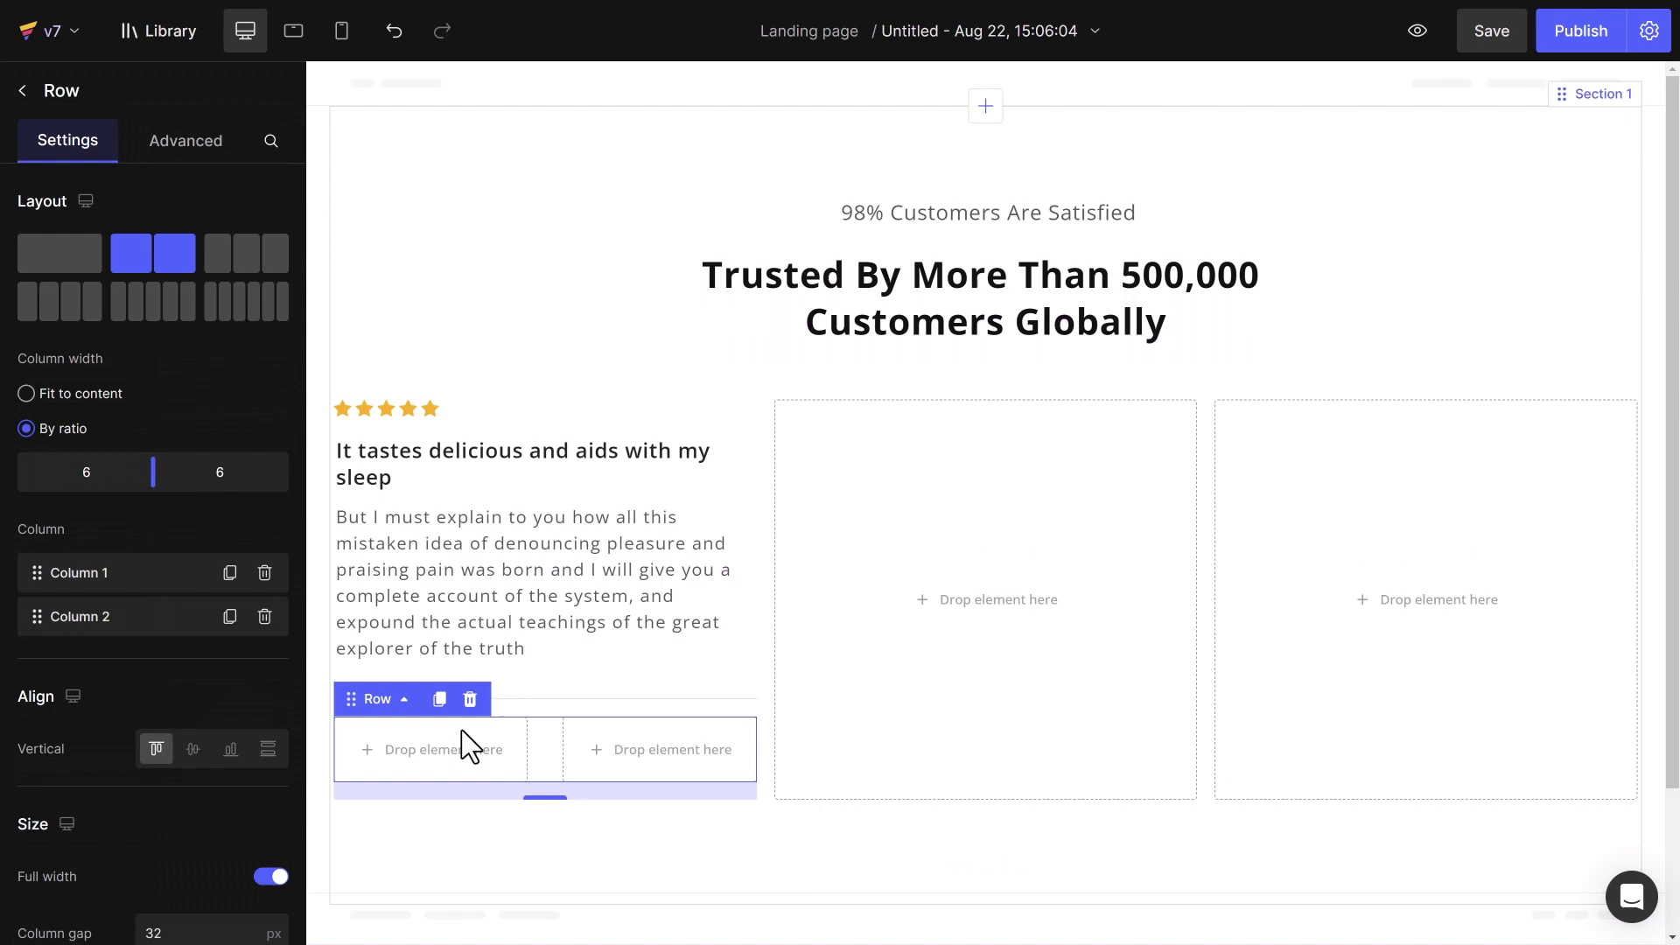
left_click(24, 85)
left_click_drag(79, 803, 429, 749)
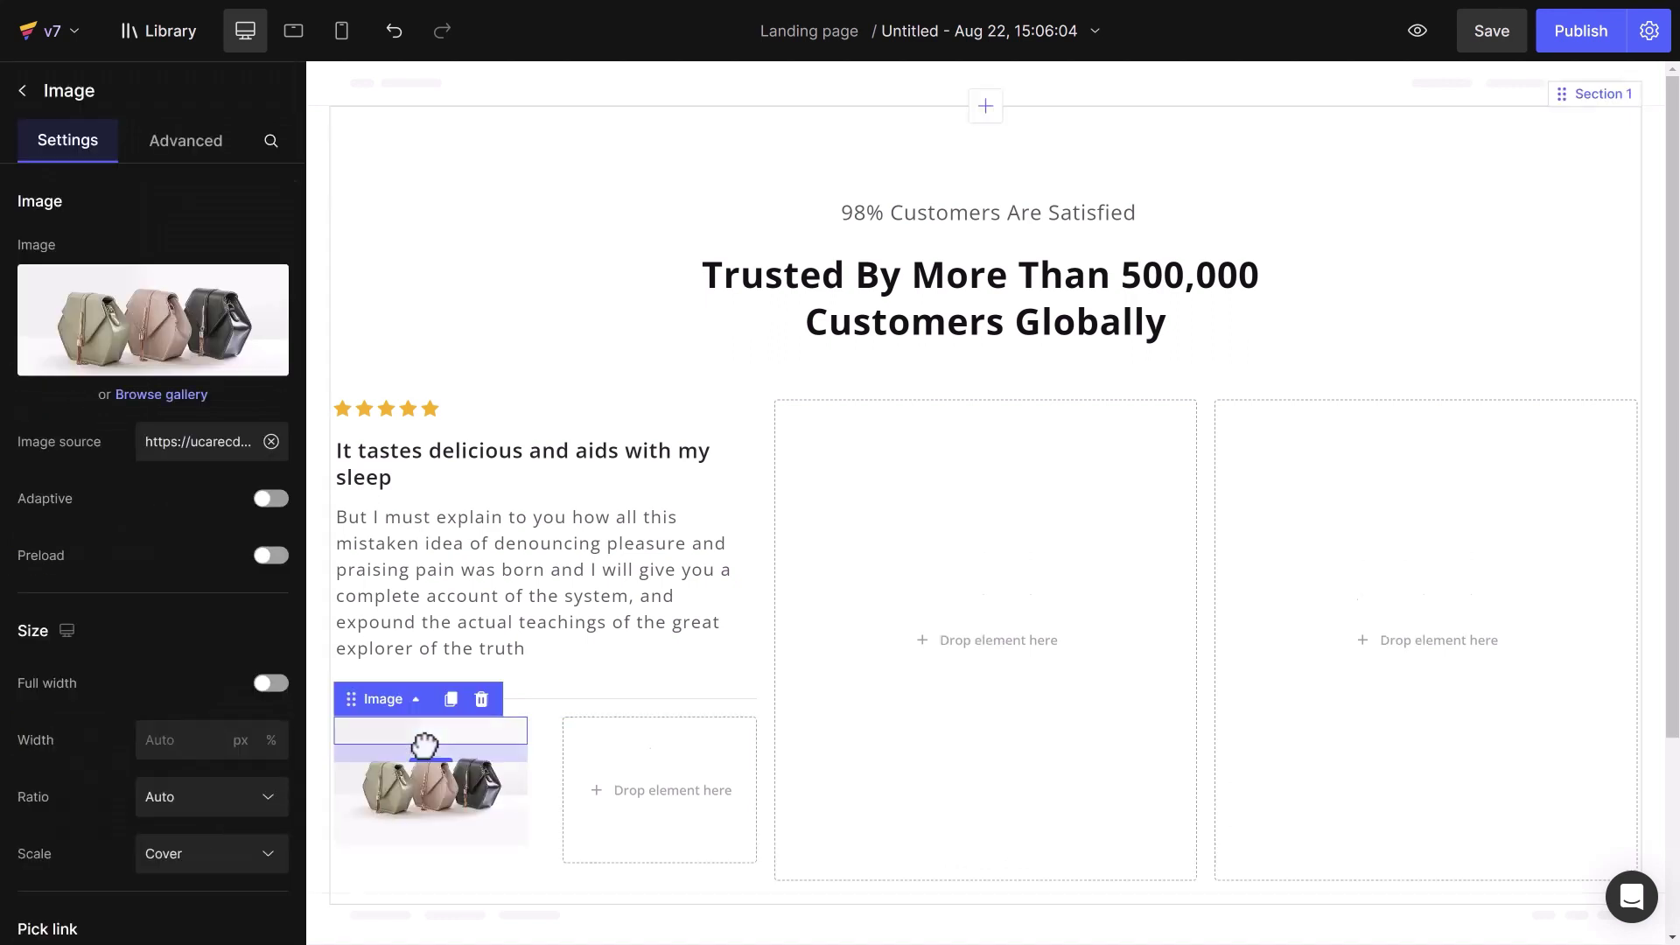
Set the image's bottom spacing to Auto and its width to 56 px
left_click(162, 140)
left_click(164, 648)
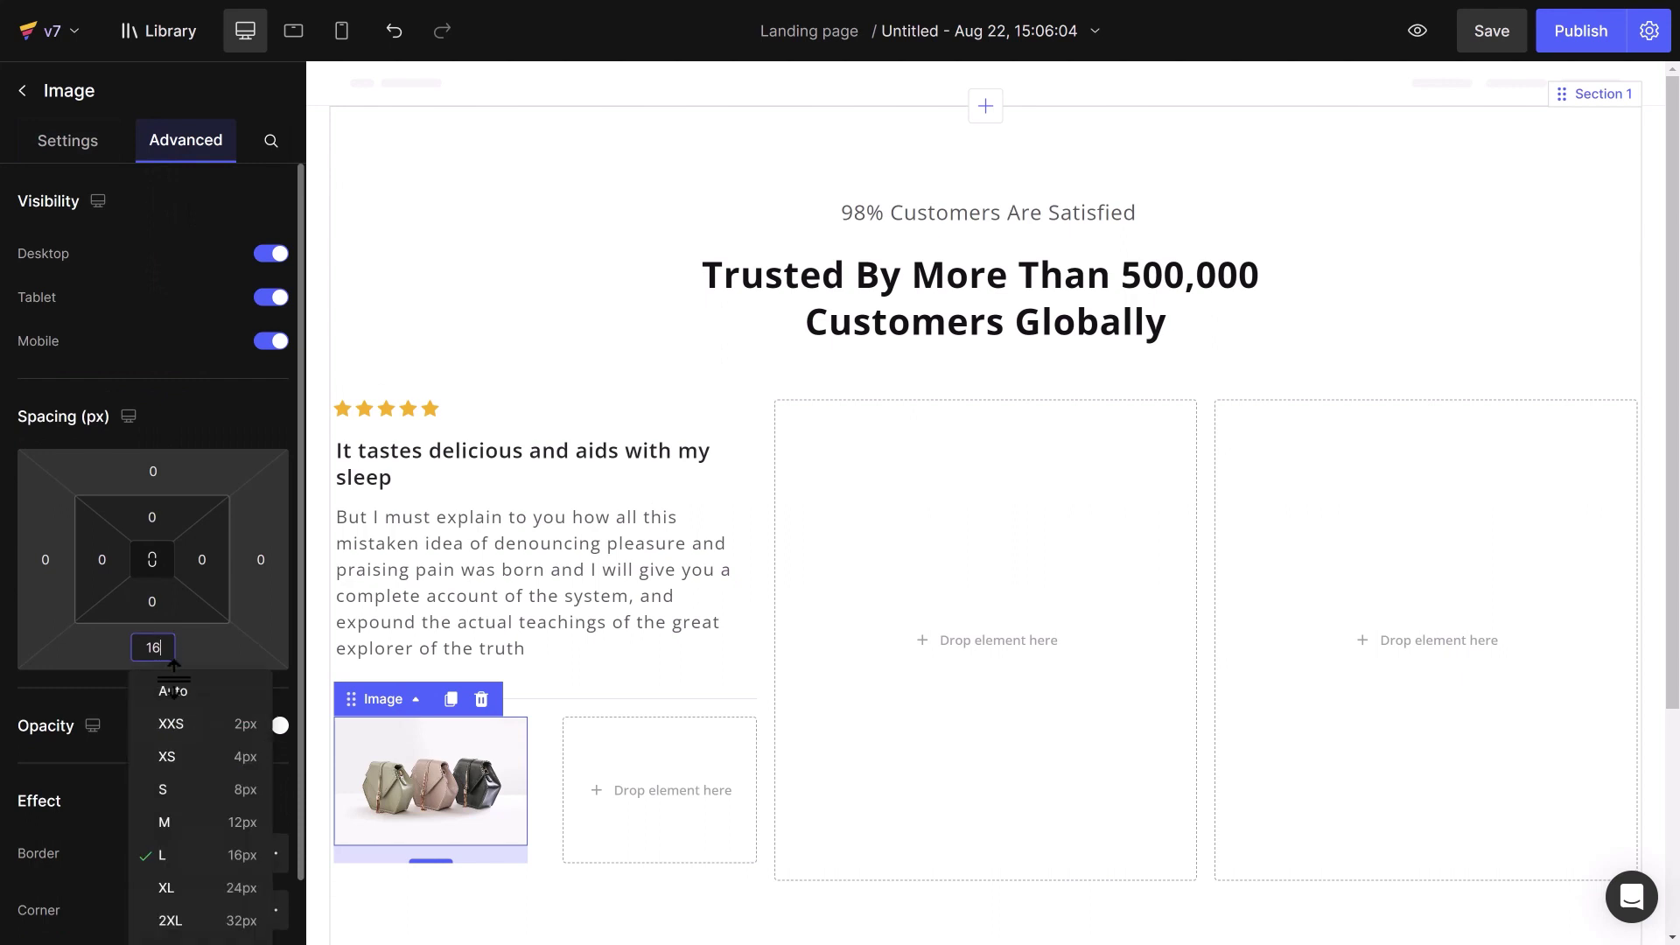
left_click(171, 691)
left_click(89, 143)
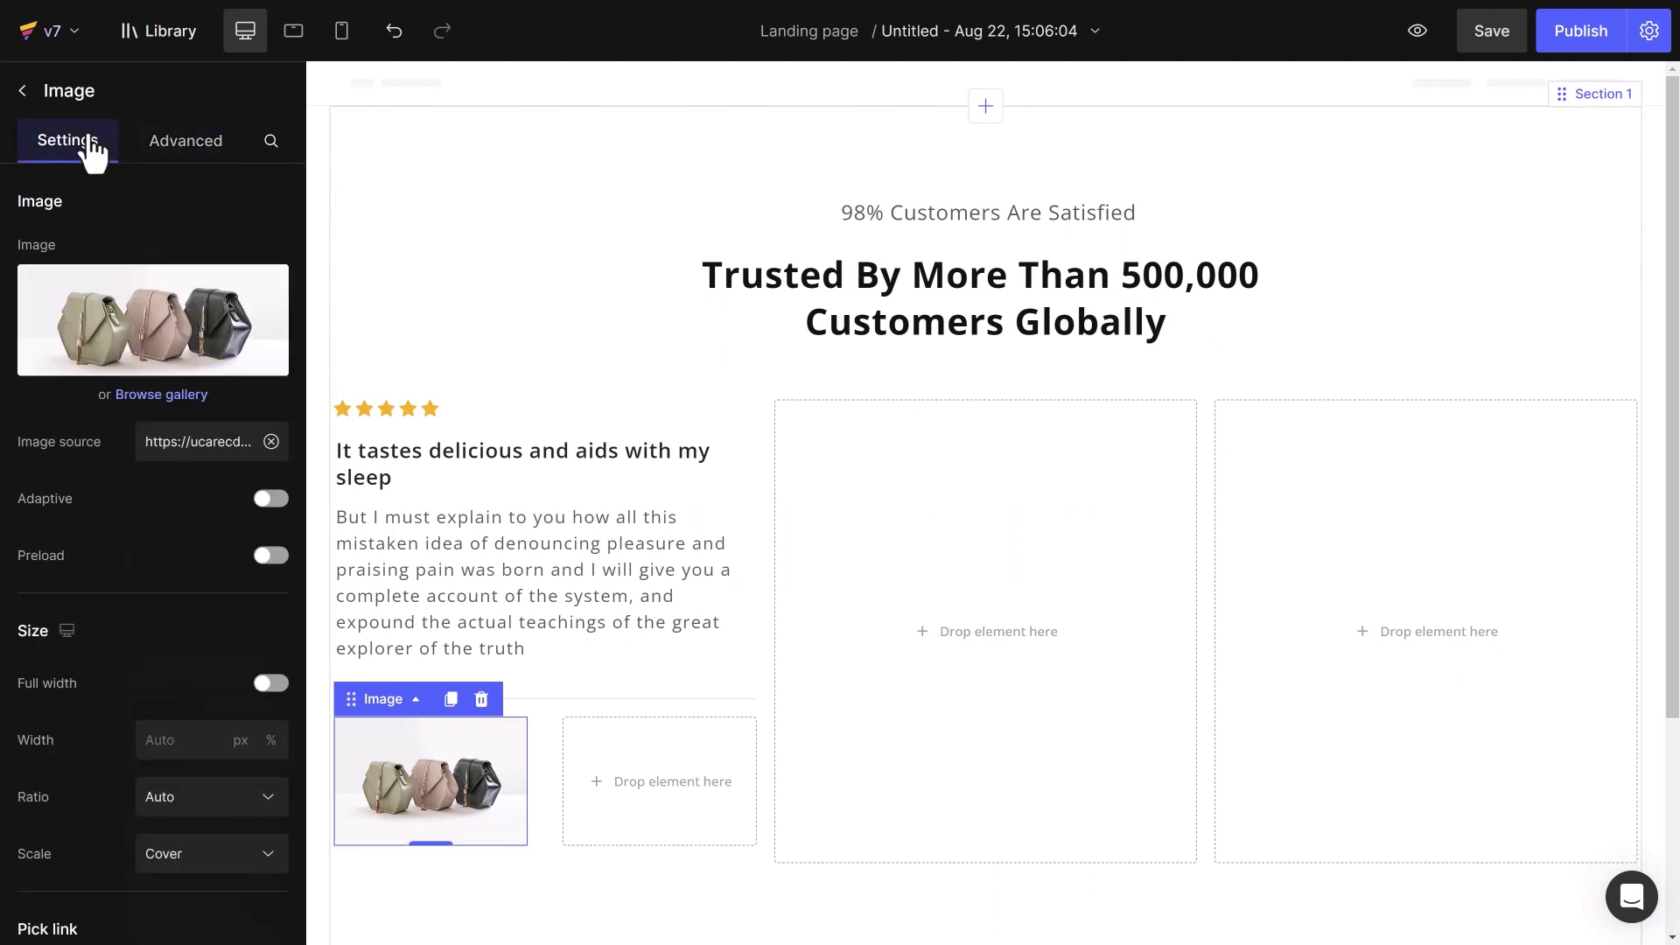
left_click(180, 742)
type("56")
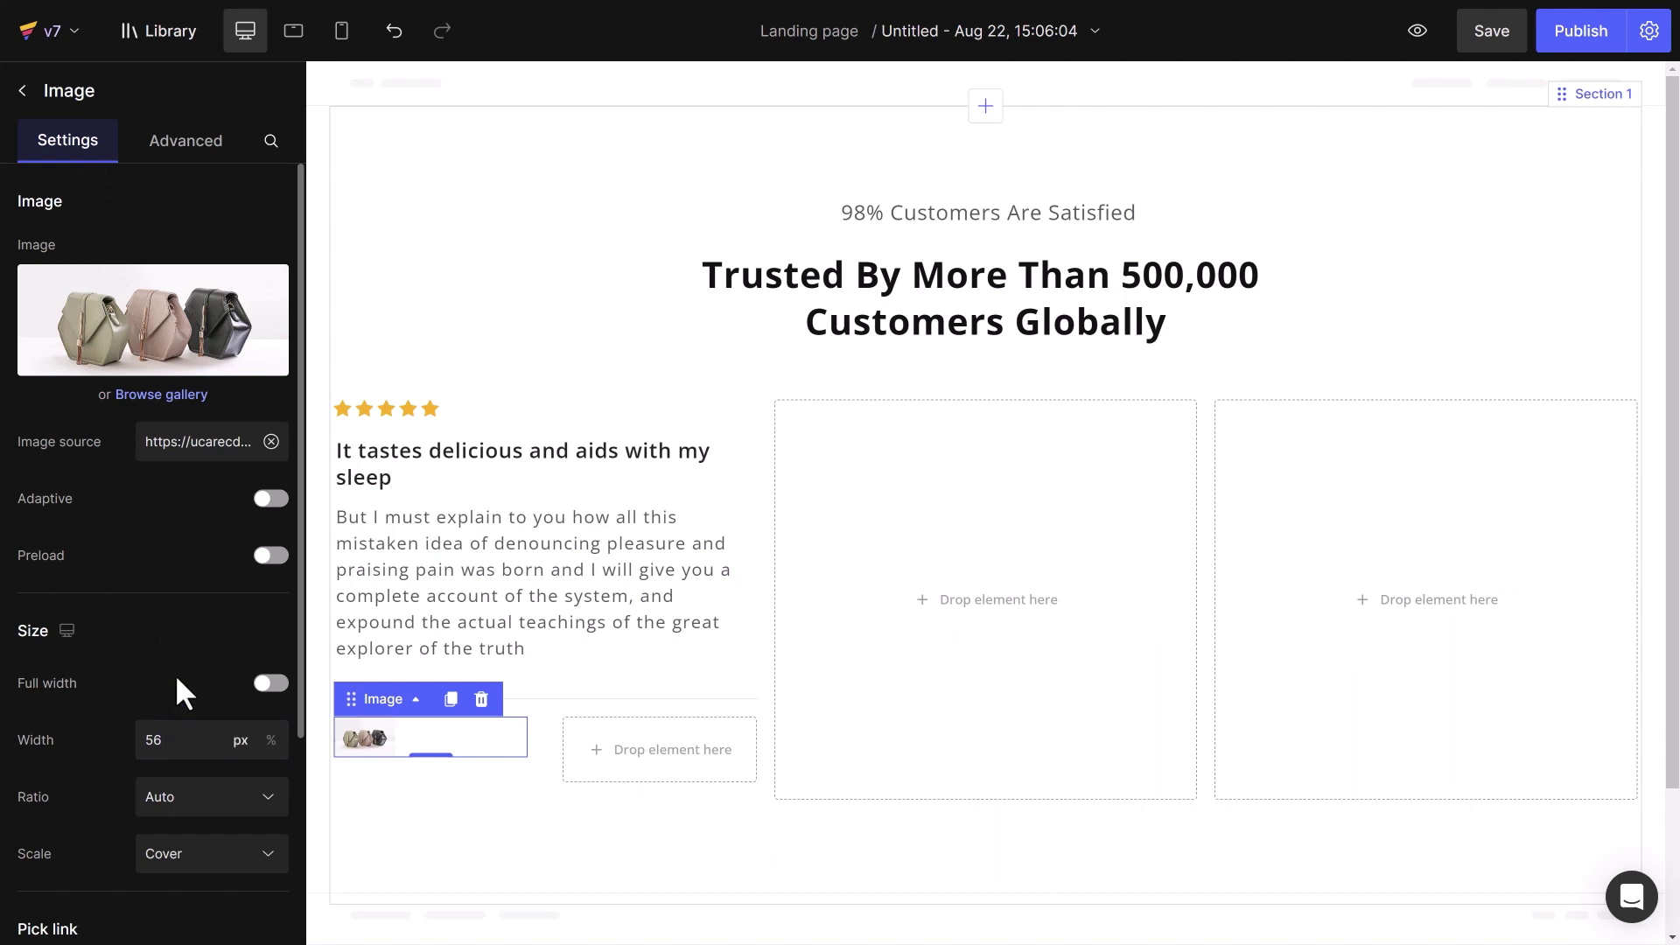
Replace the image with the Ellipse 2 avatar photo
left_click(162, 324)
left_click(203, 144)
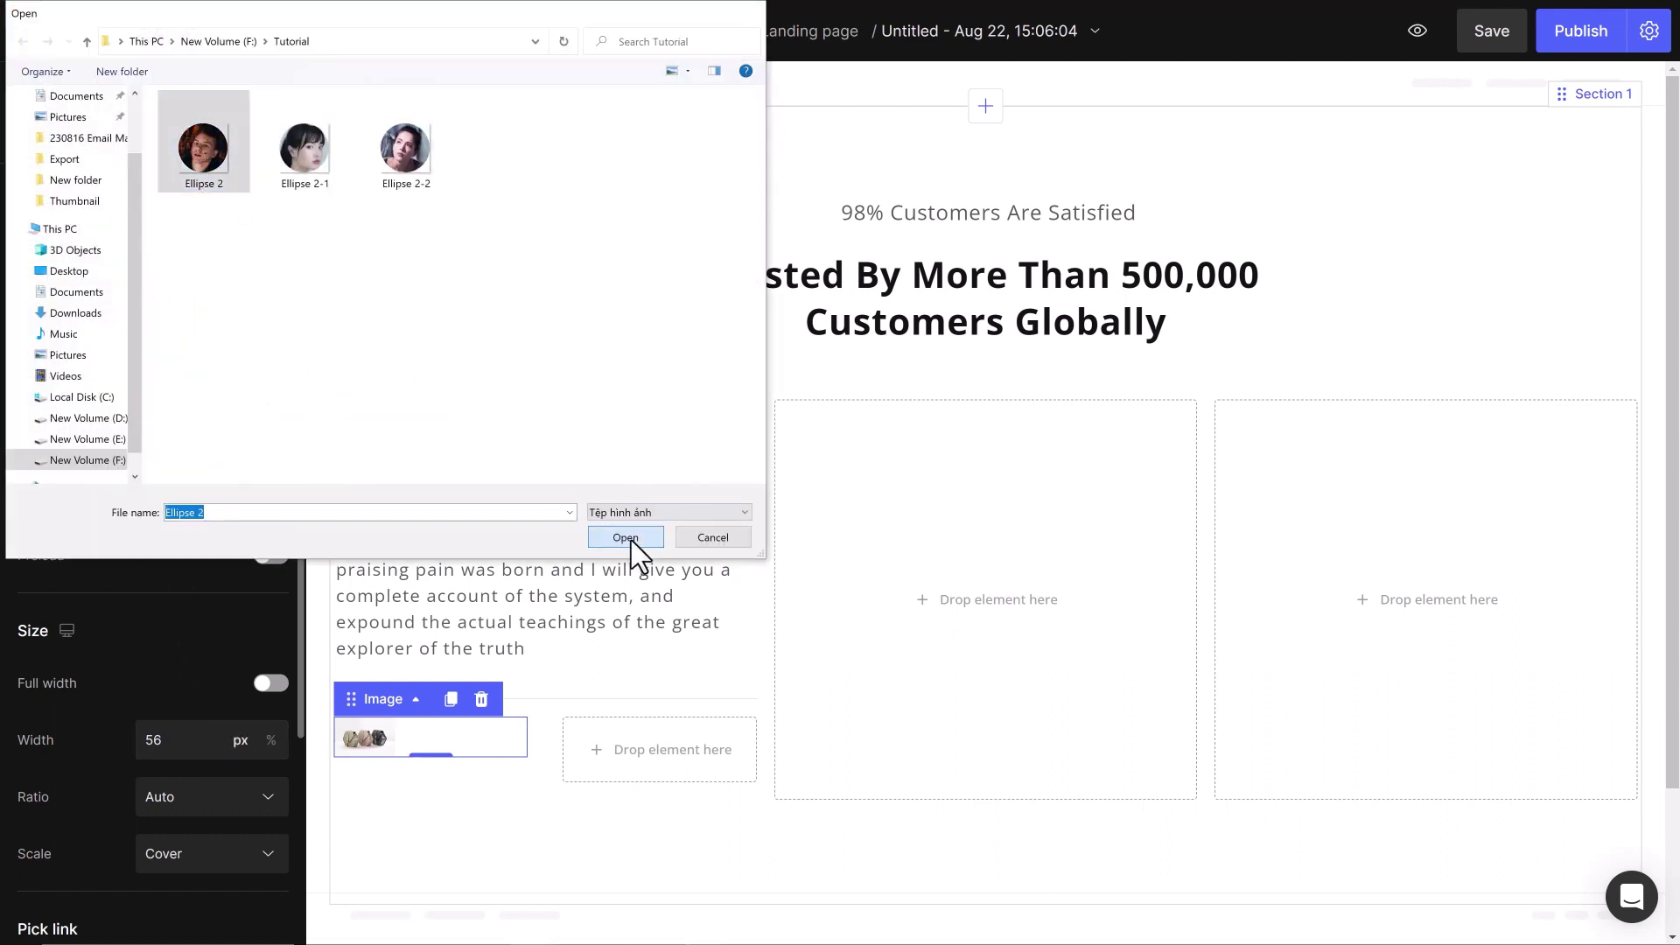
left_click(625, 538)
Set the avatar row to Fit to content with a 16 px column gap
mouse_move(394, 691)
left_click(385, 647)
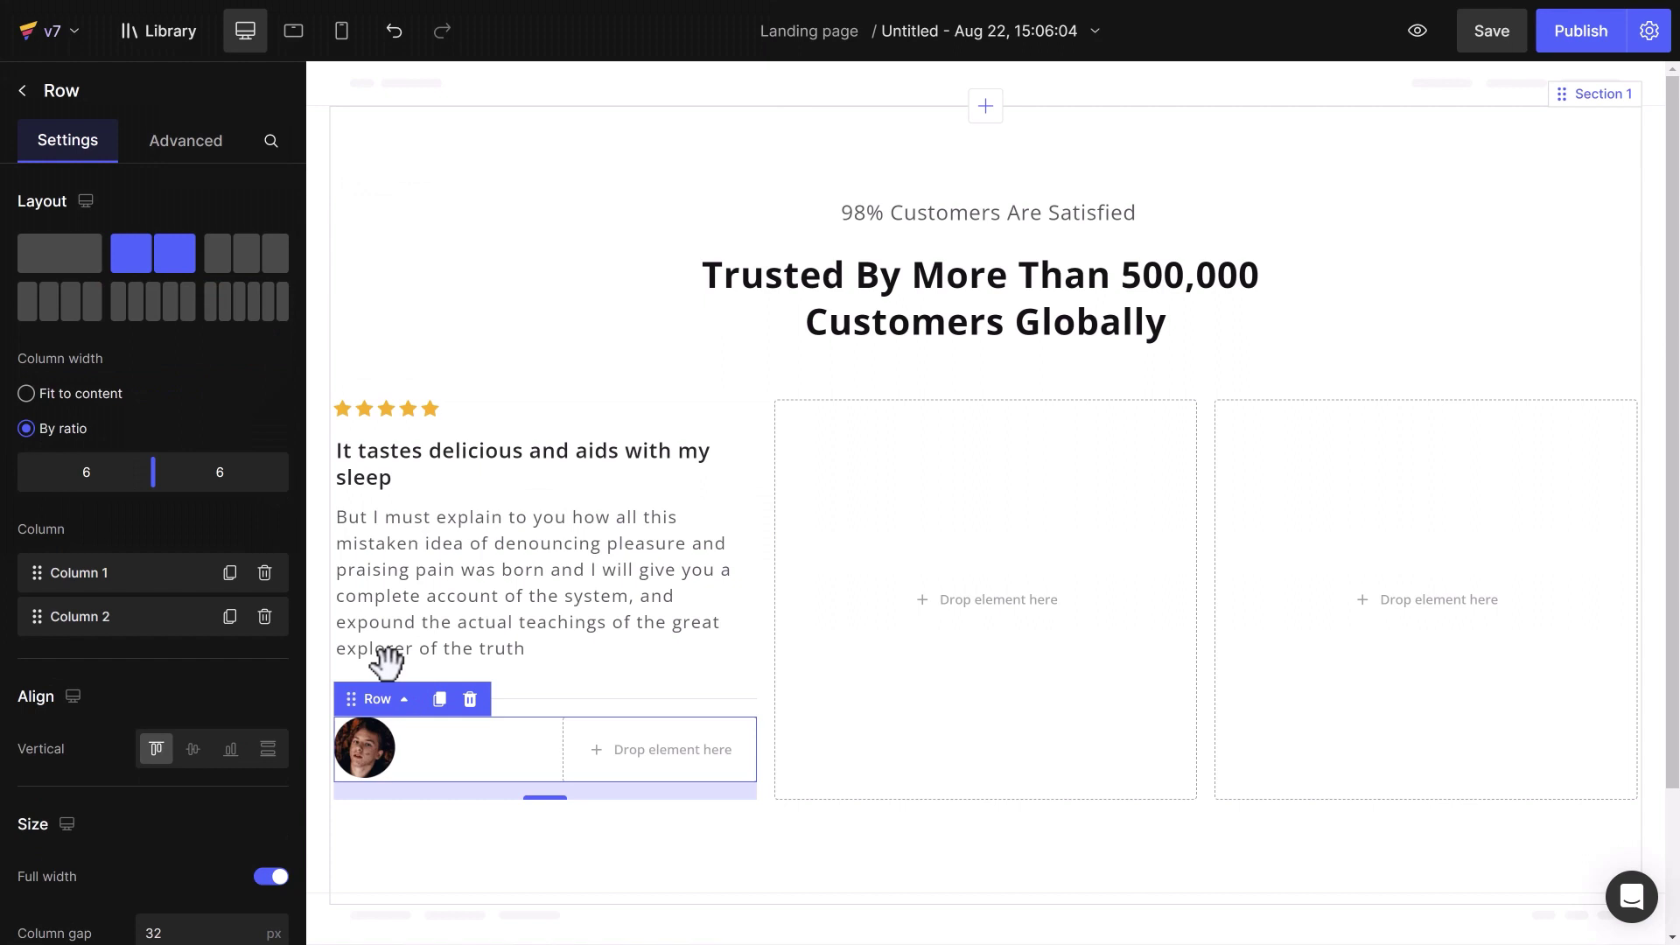
left_click(98, 396)
left_click_drag(300, 426, 300, 533)
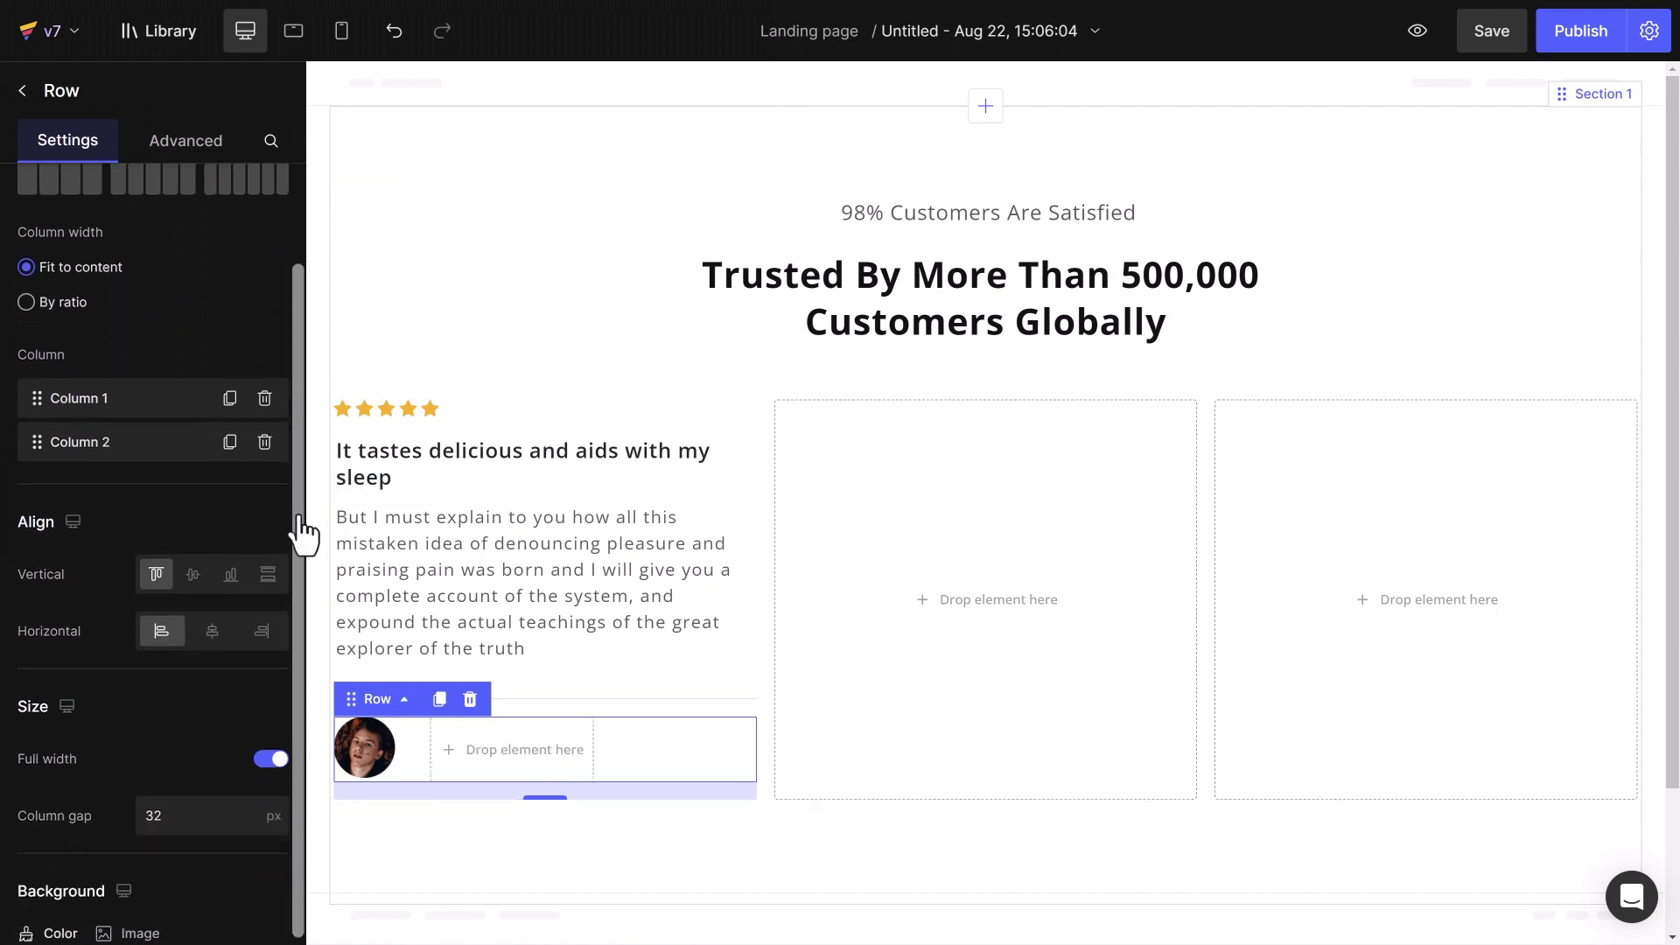
double_click(210, 811)
type("16")
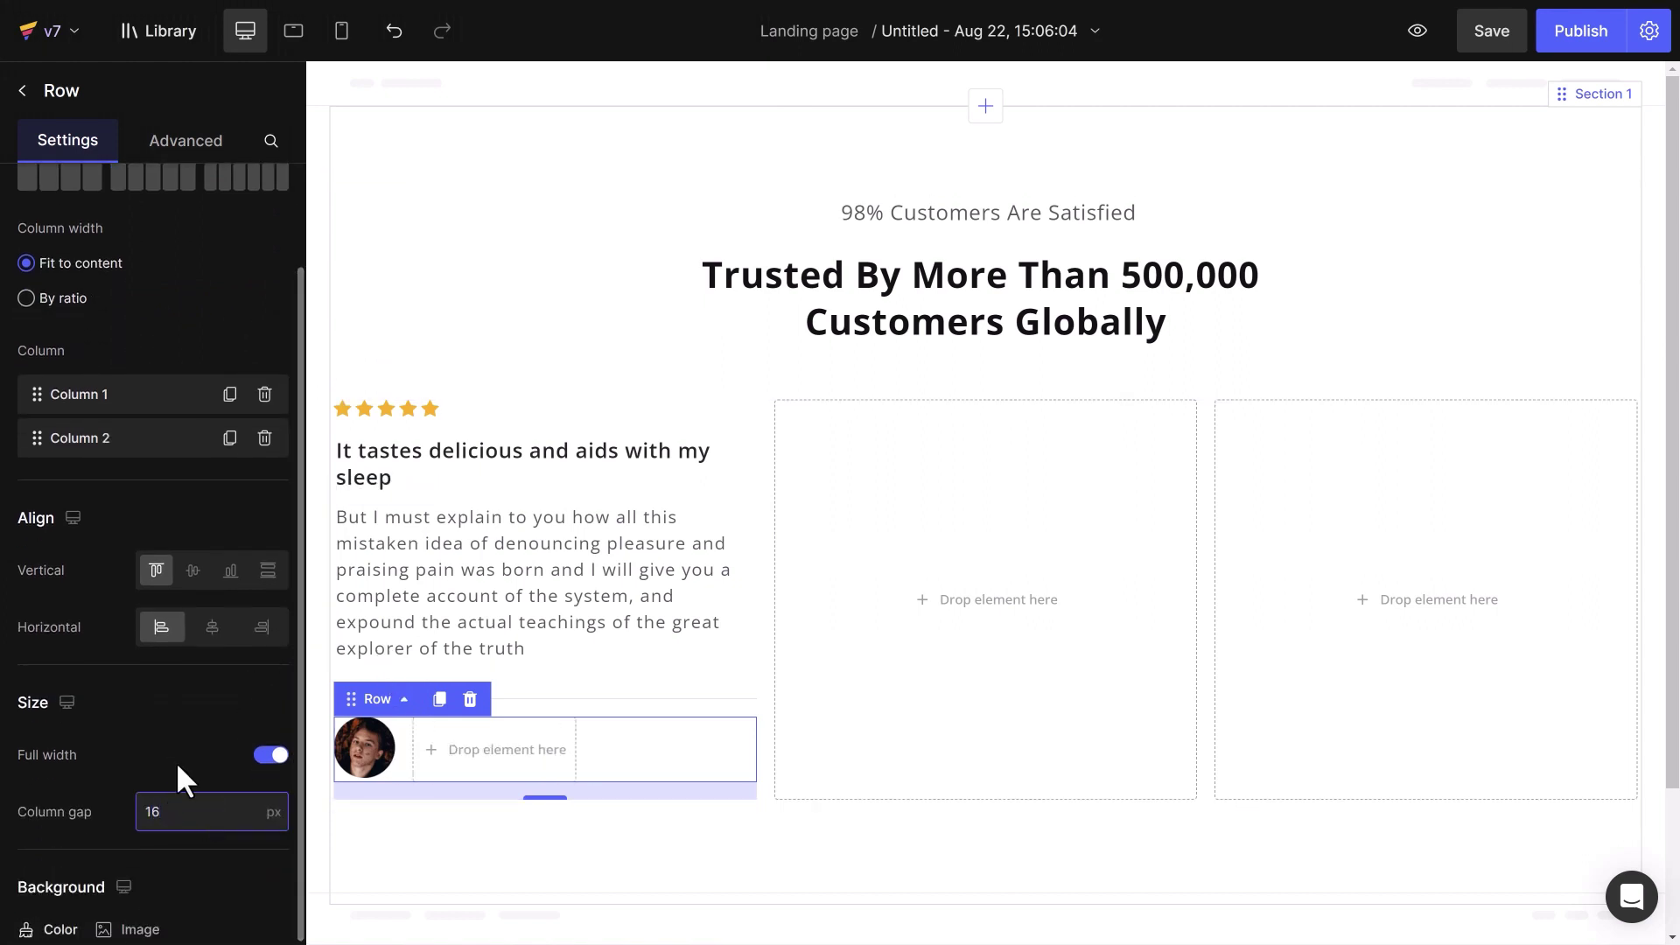
Add a heading beside the avatar and type the reviewer's name
left_click(22, 91)
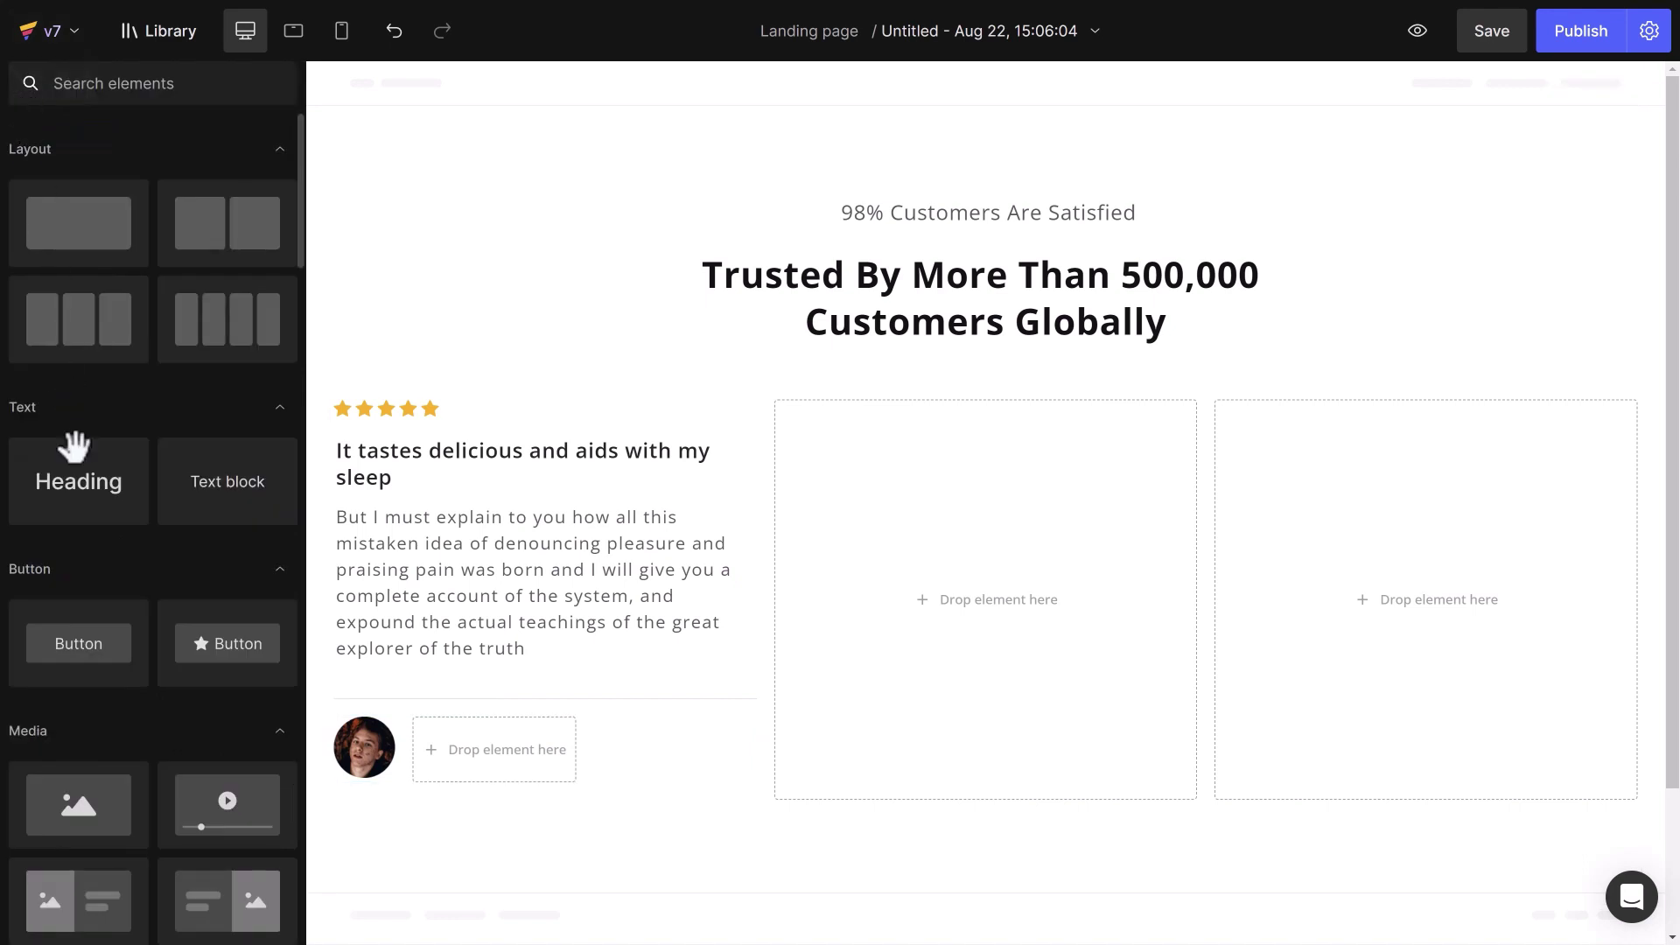
left_click_drag(70, 448, 450, 739)
double_click(453, 740)
type("David Alaba")
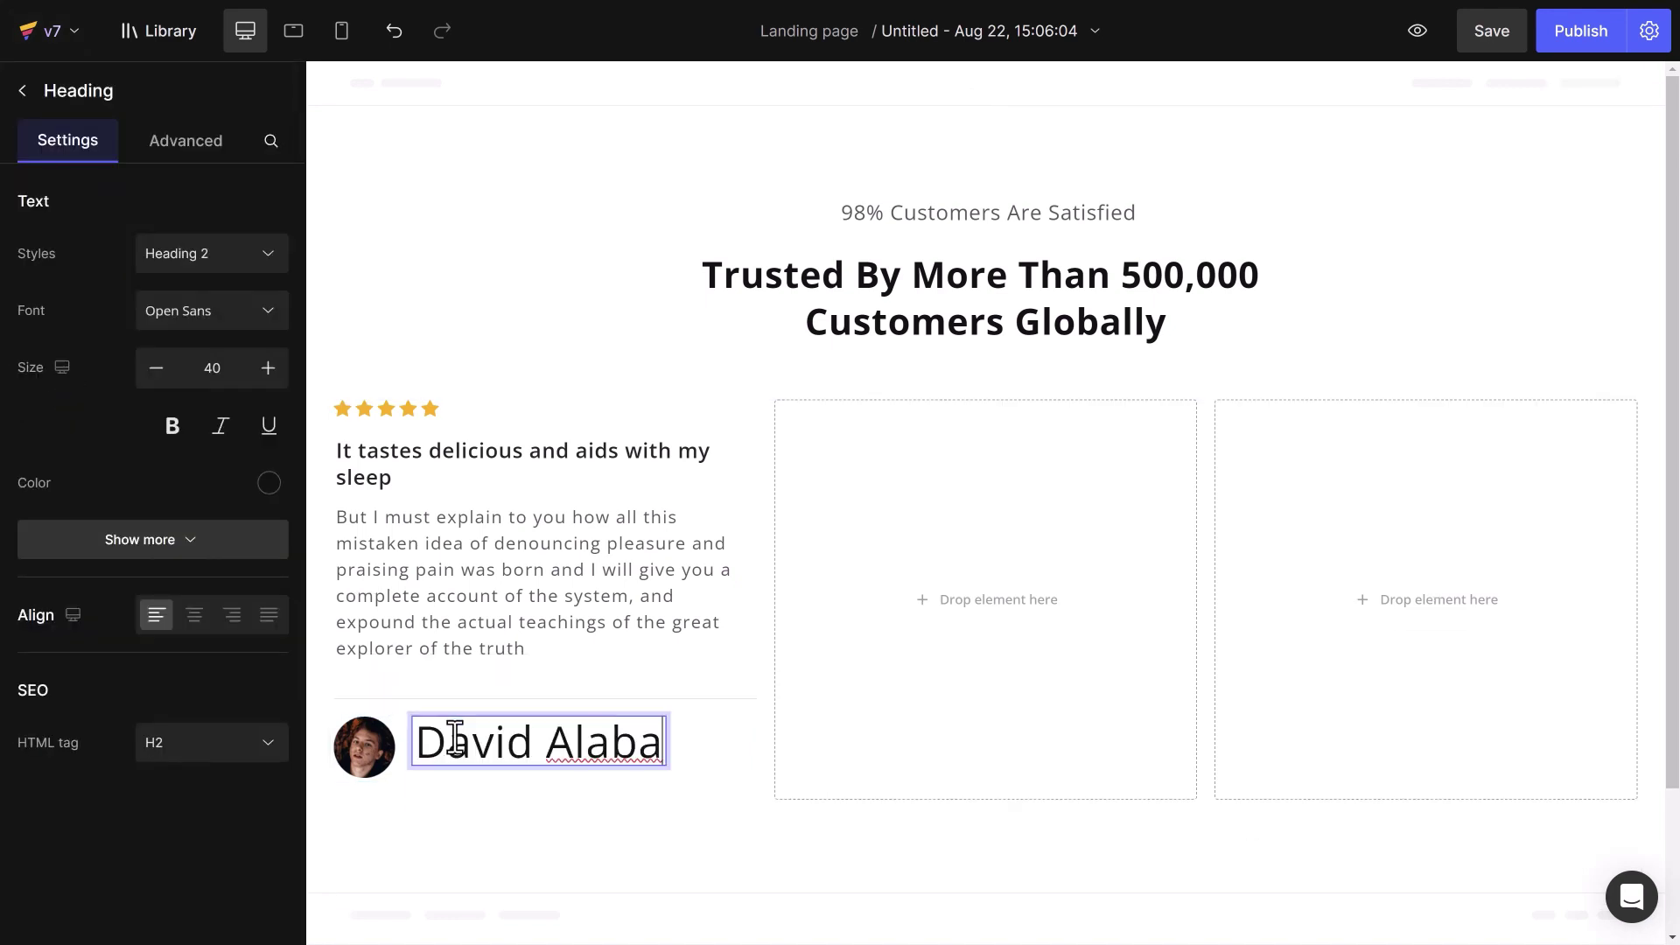
Style the name as Paragraph 1, Semi Bold, with line height 130
left_click(263, 251)
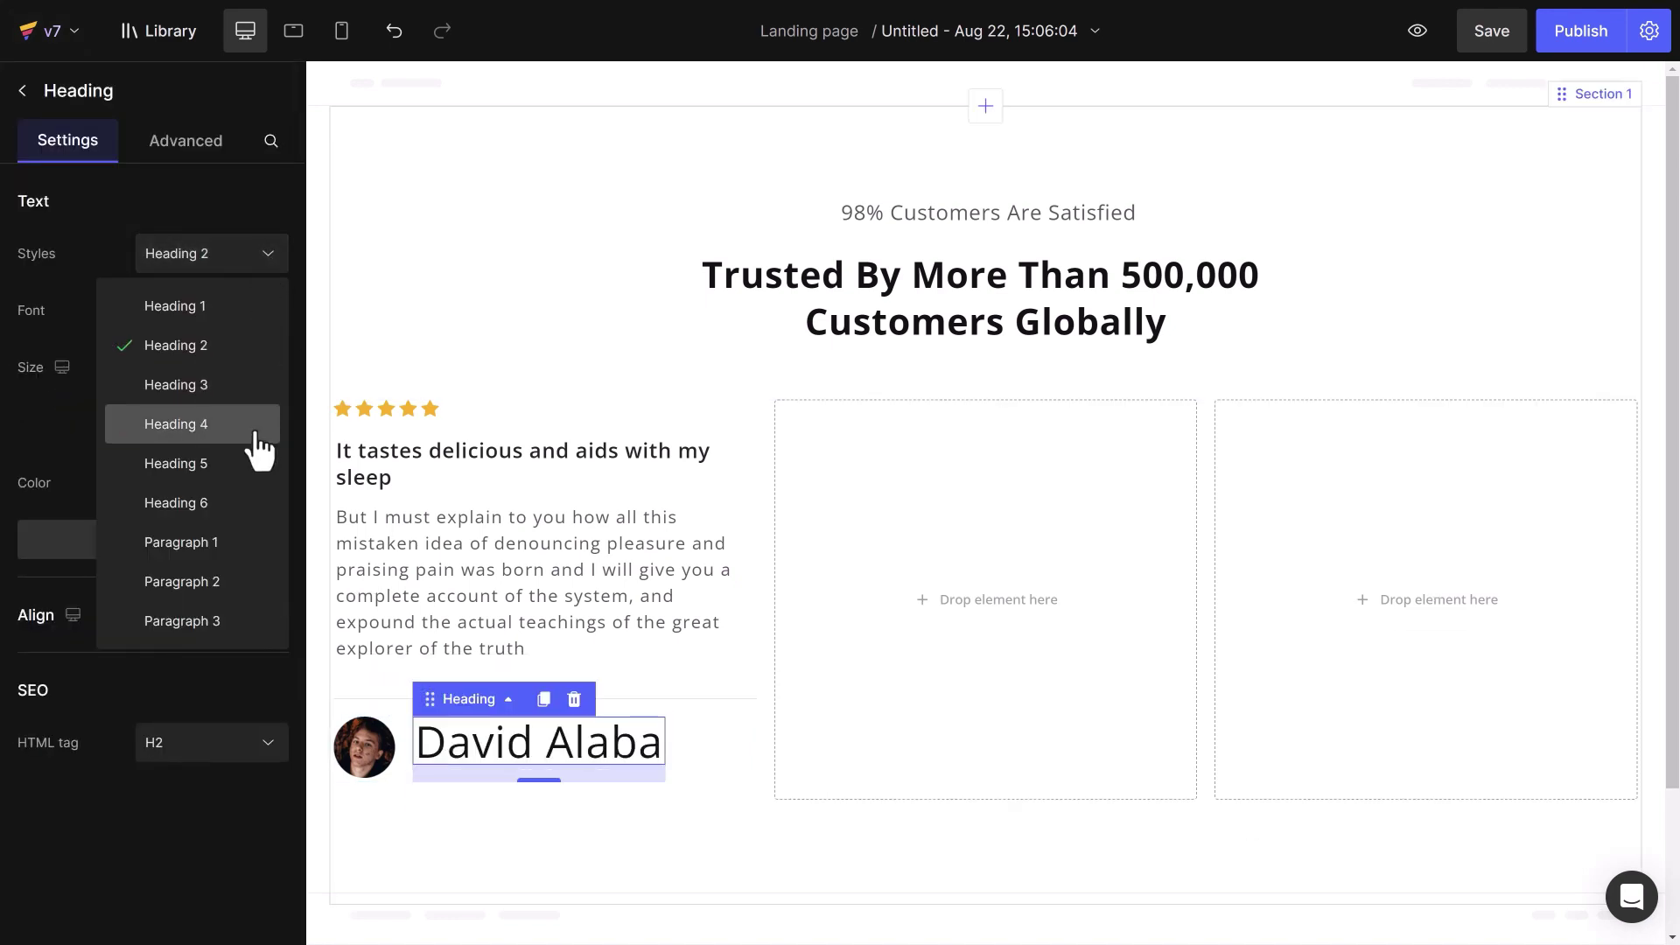
left_click(254, 540)
left_click(252, 540)
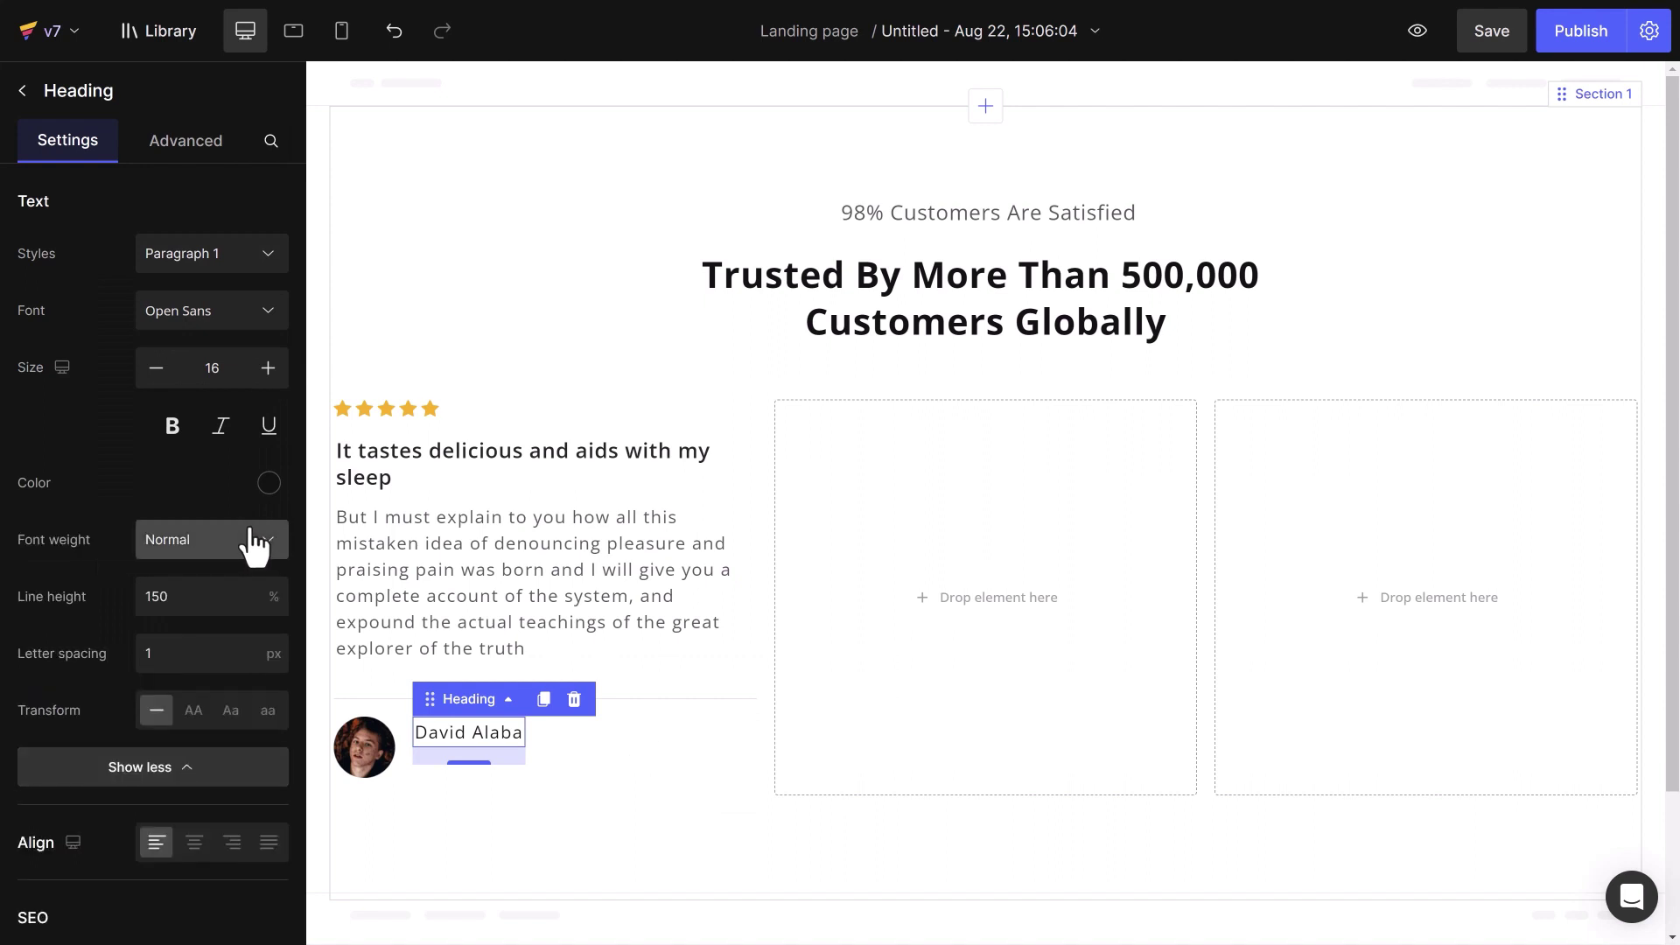
left_click(248, 541)
left_click(190, 709)
double_click(195, 594)
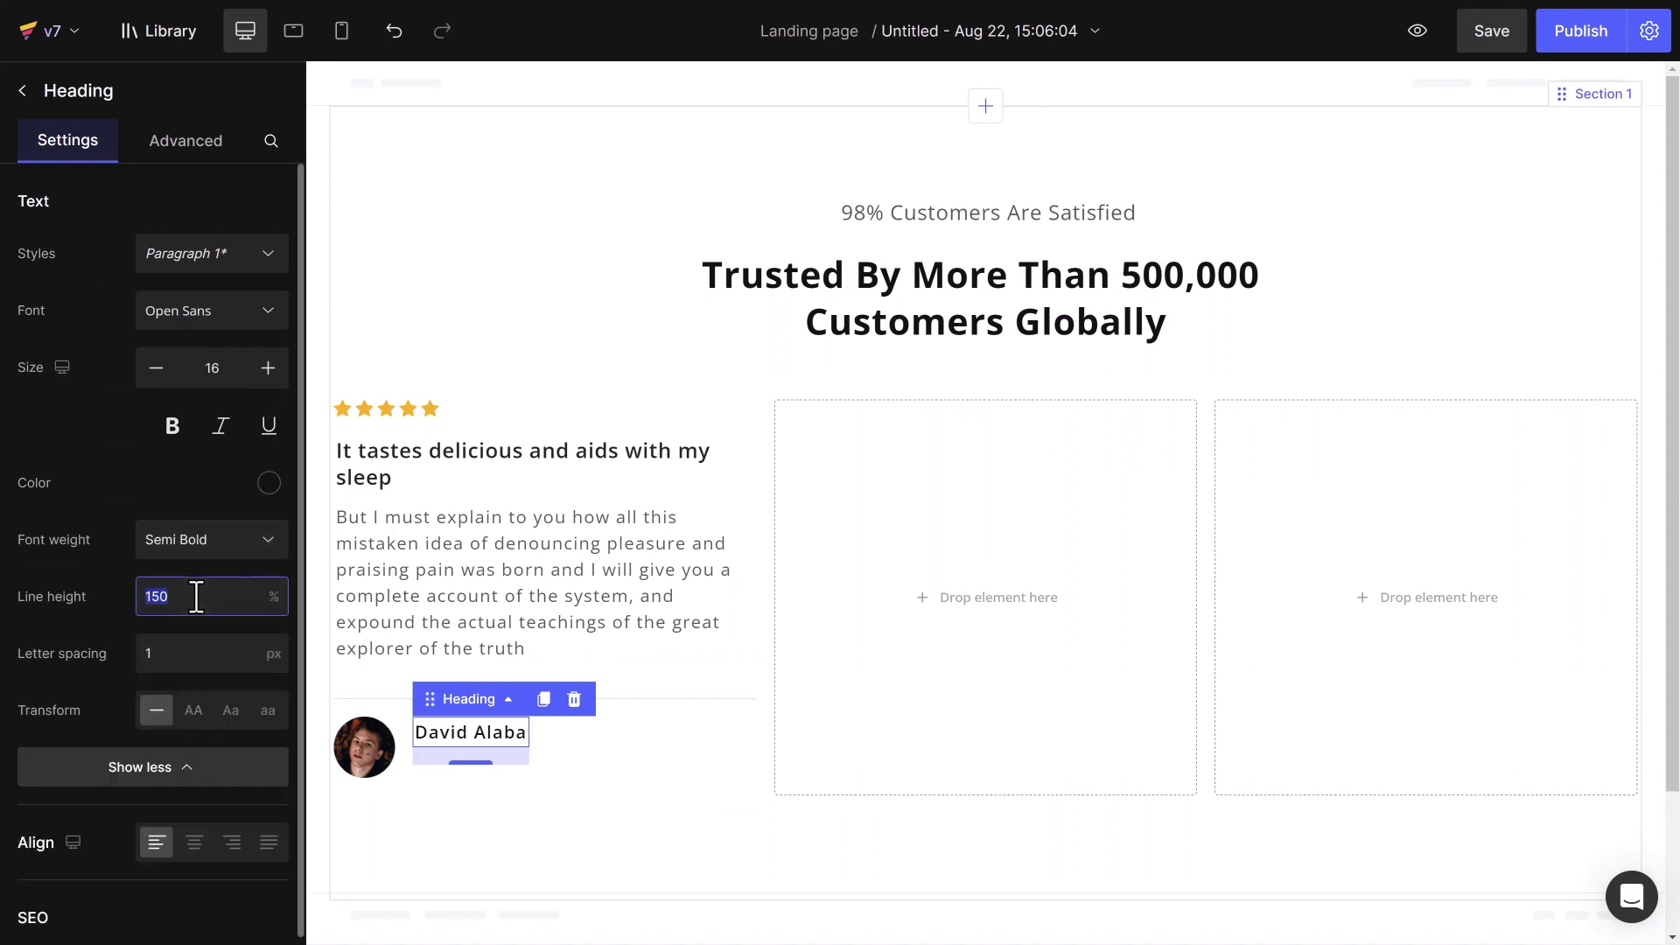
type("130")
left_click(200, 767)
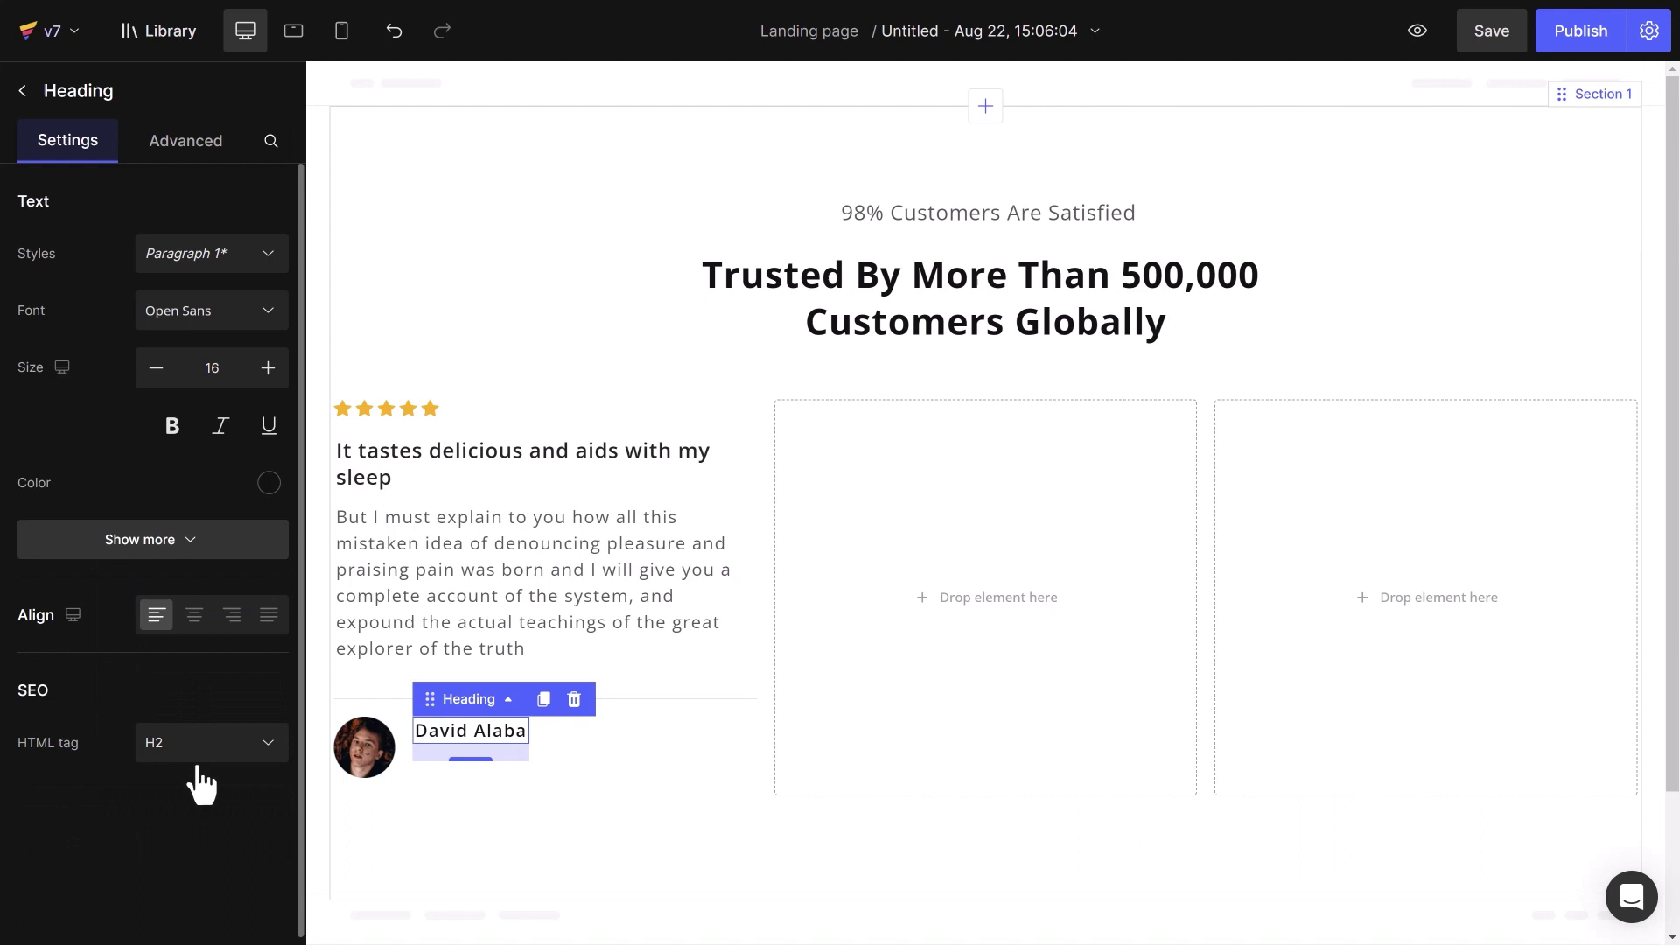
left_click(202, 742)
left_click(206, 581)
Set the name's bottom spacing to S (8 px)
left_click(180, 145)
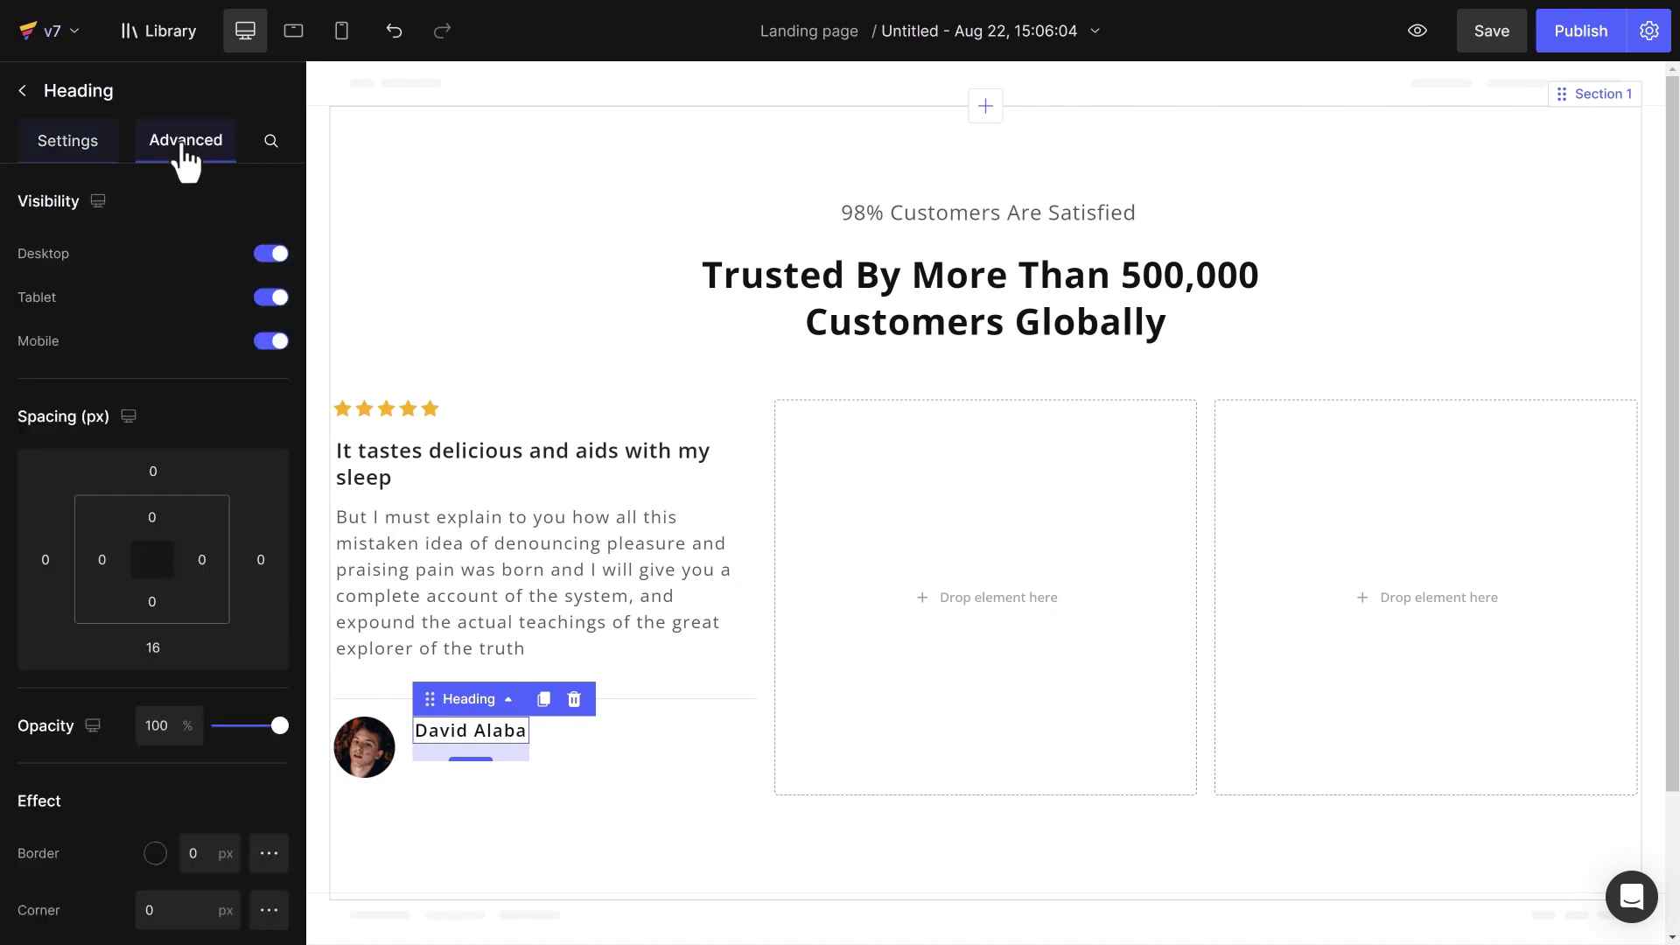
left_click(155, 648)
left_click(207, 792)
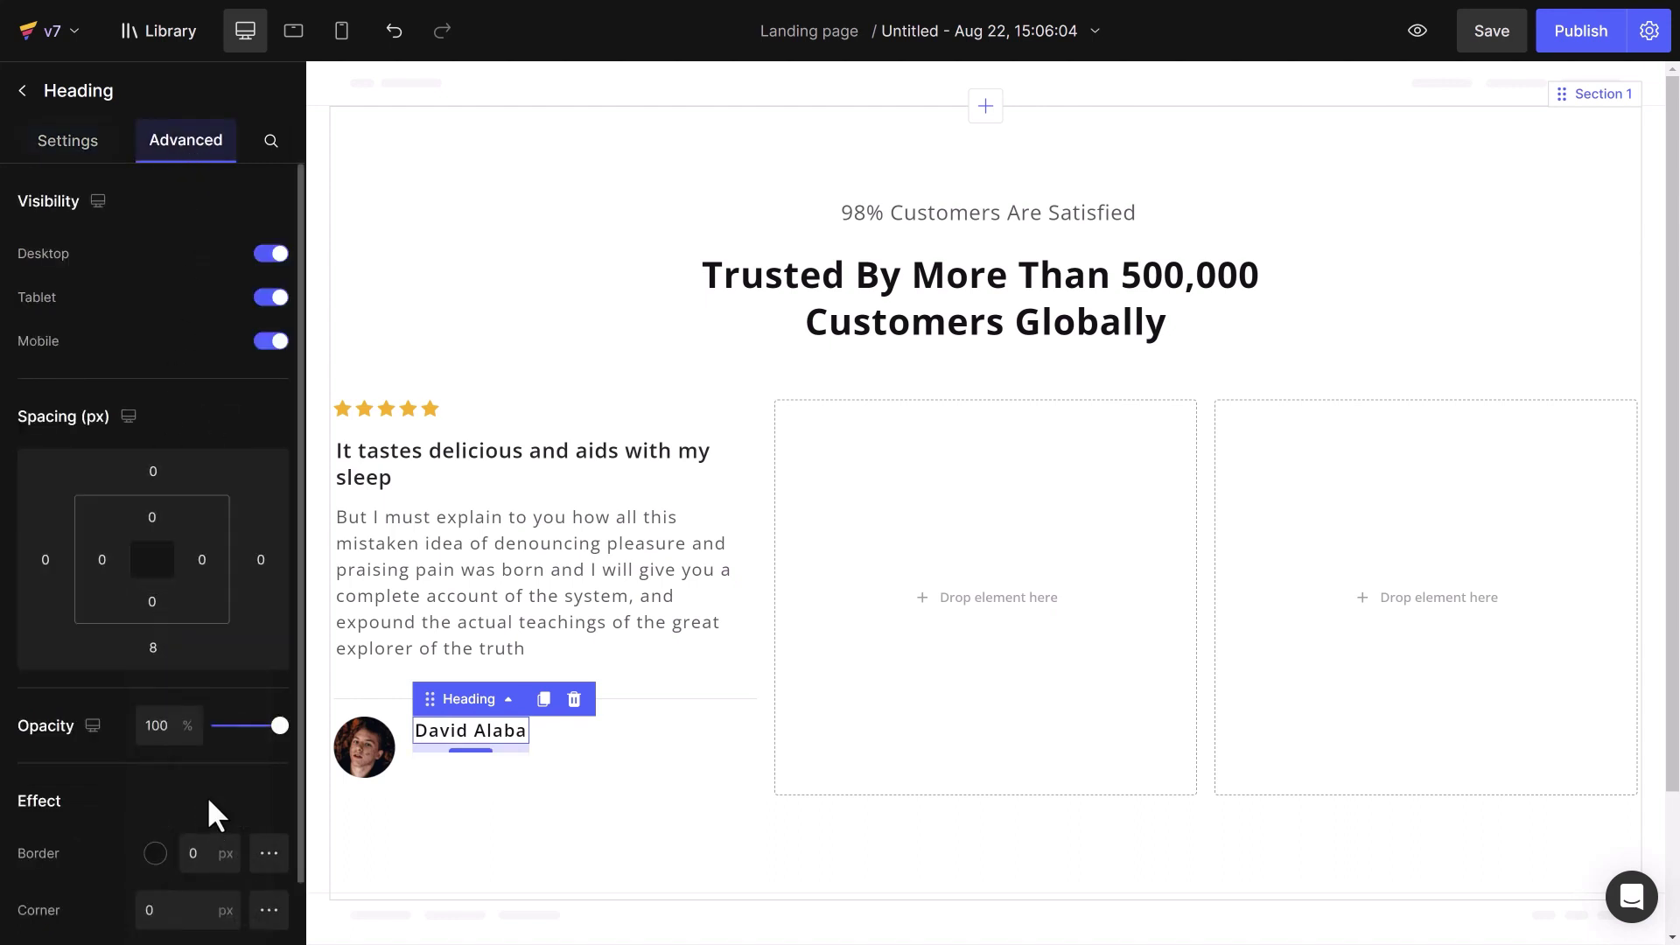
Add an icon list under the reviewer's name and delete its second and third items
left_click(22, 91)
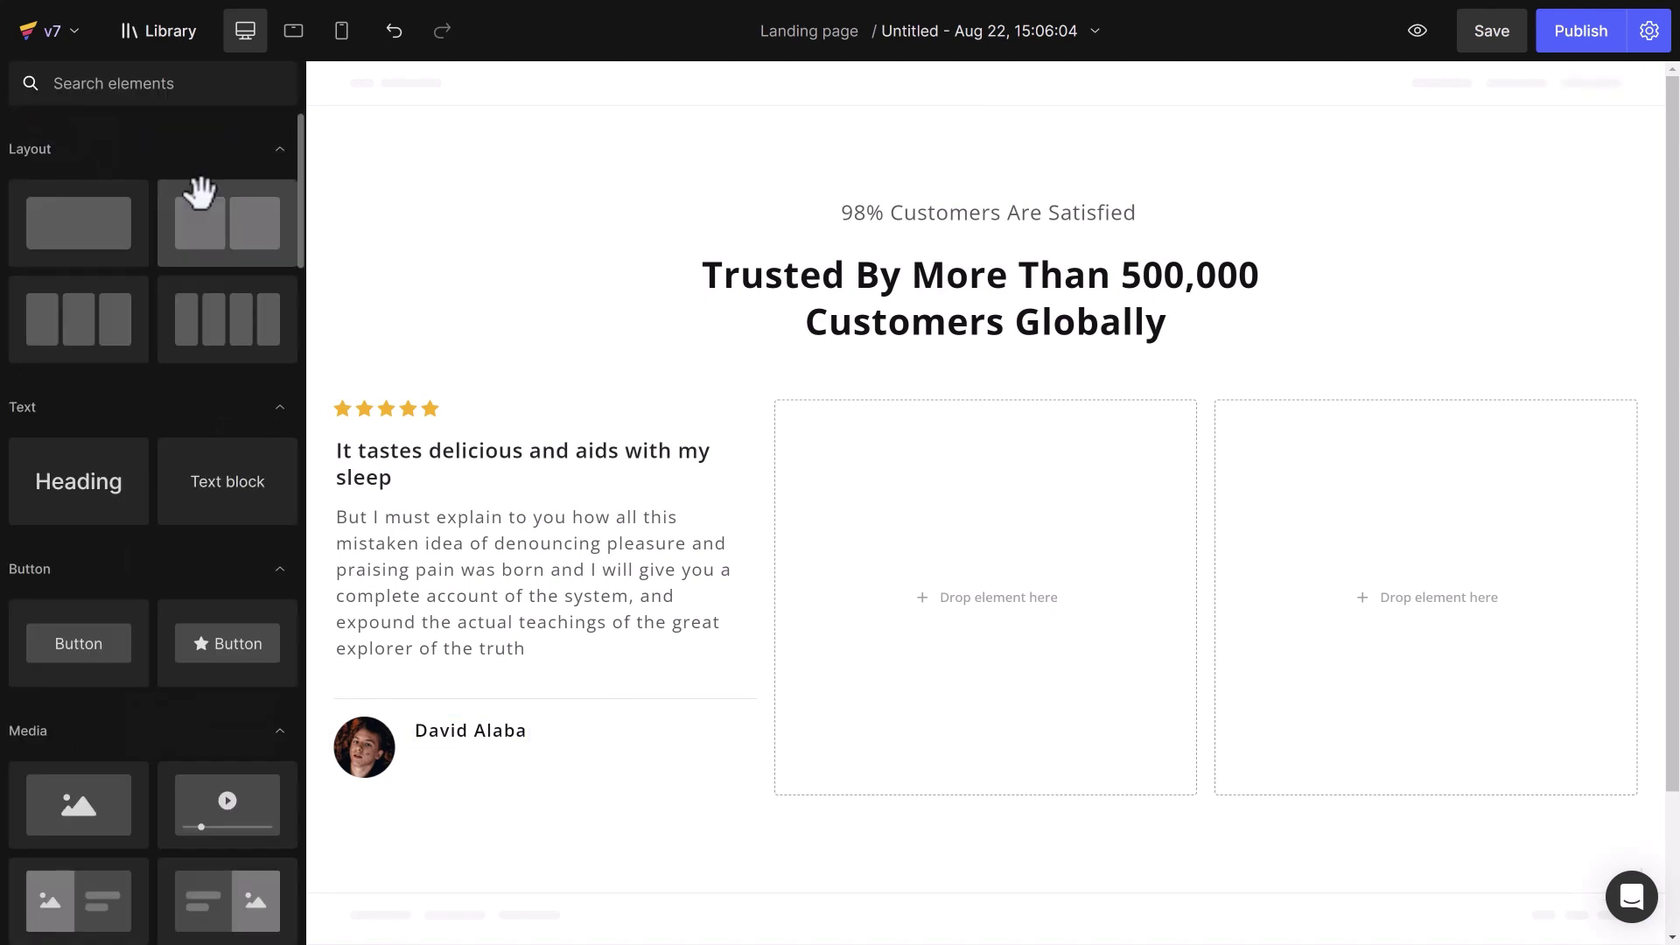
left_click_drag(300, 270, 292, 435)
left_click_drag(255, 494, 457, 763)
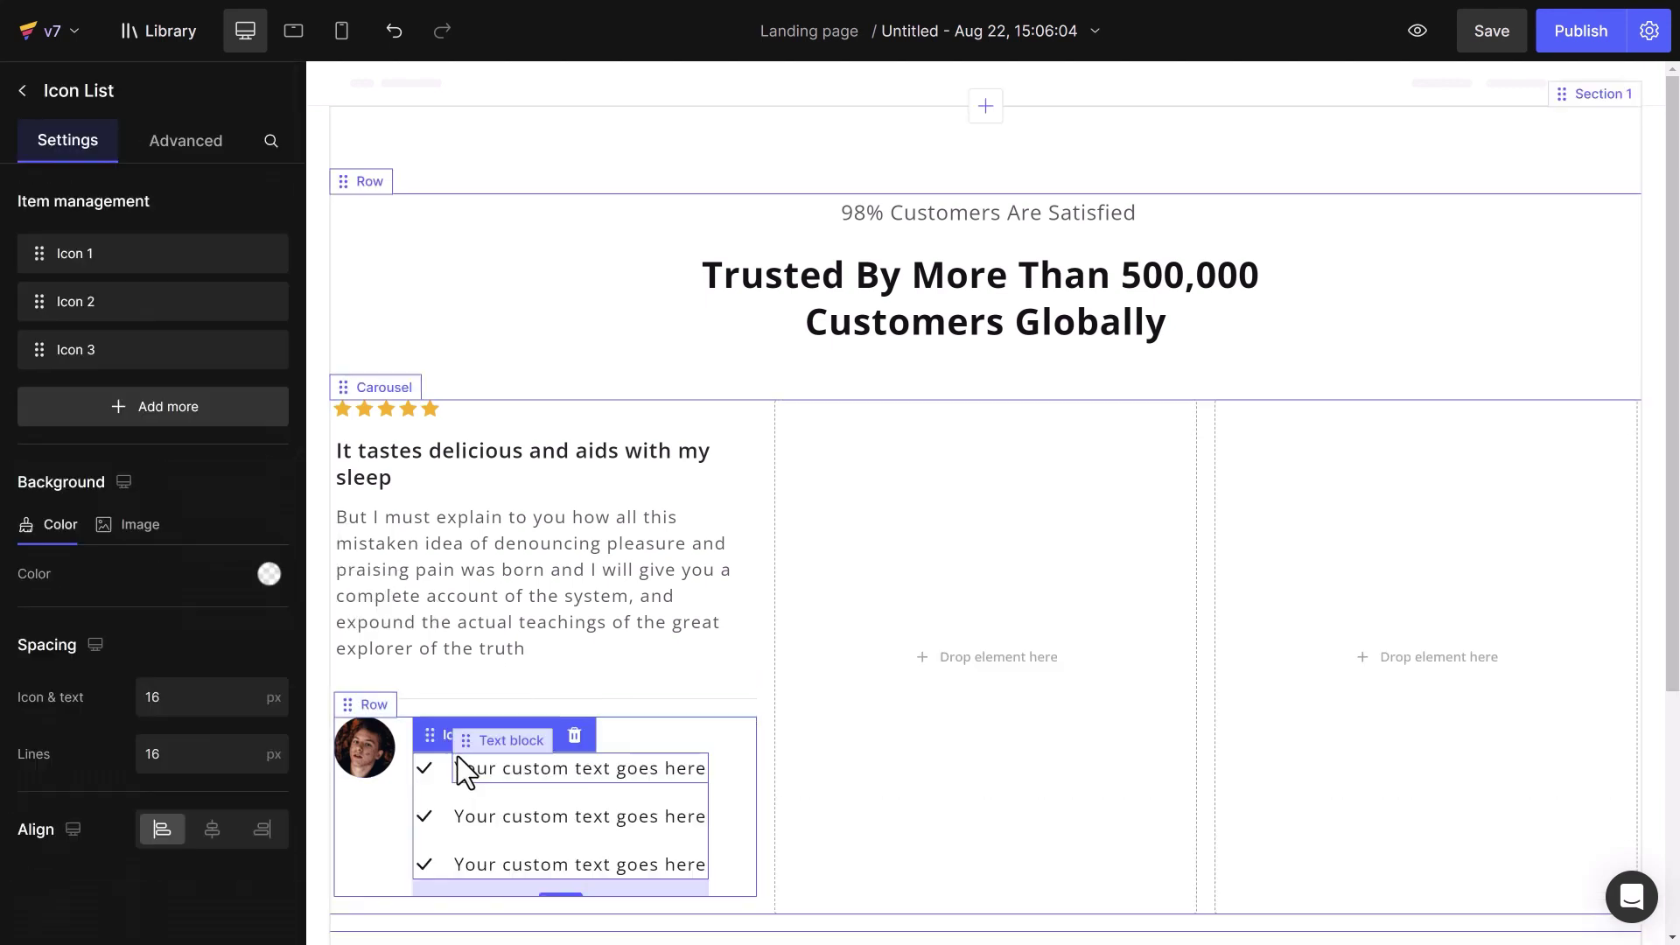
left_click(264, 349)
left_click(259, 349)
left_click(264, 301)
left_click(259, 301)
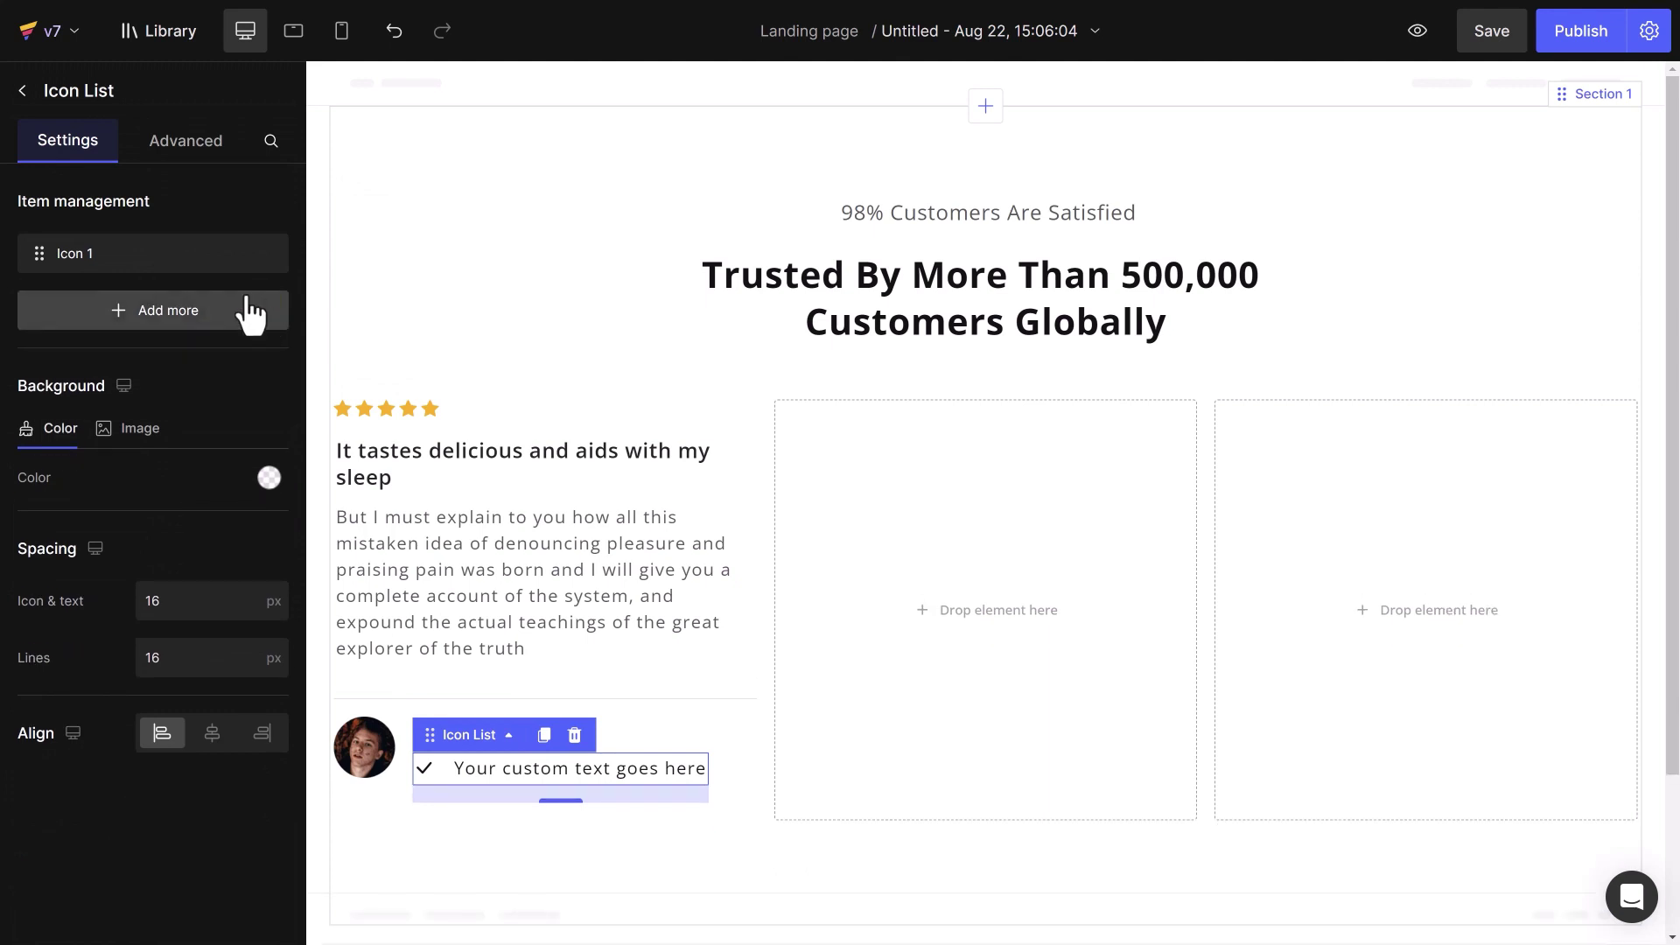
Replace the list item's checkmark with a badge-check icon
left_click(427, 772)
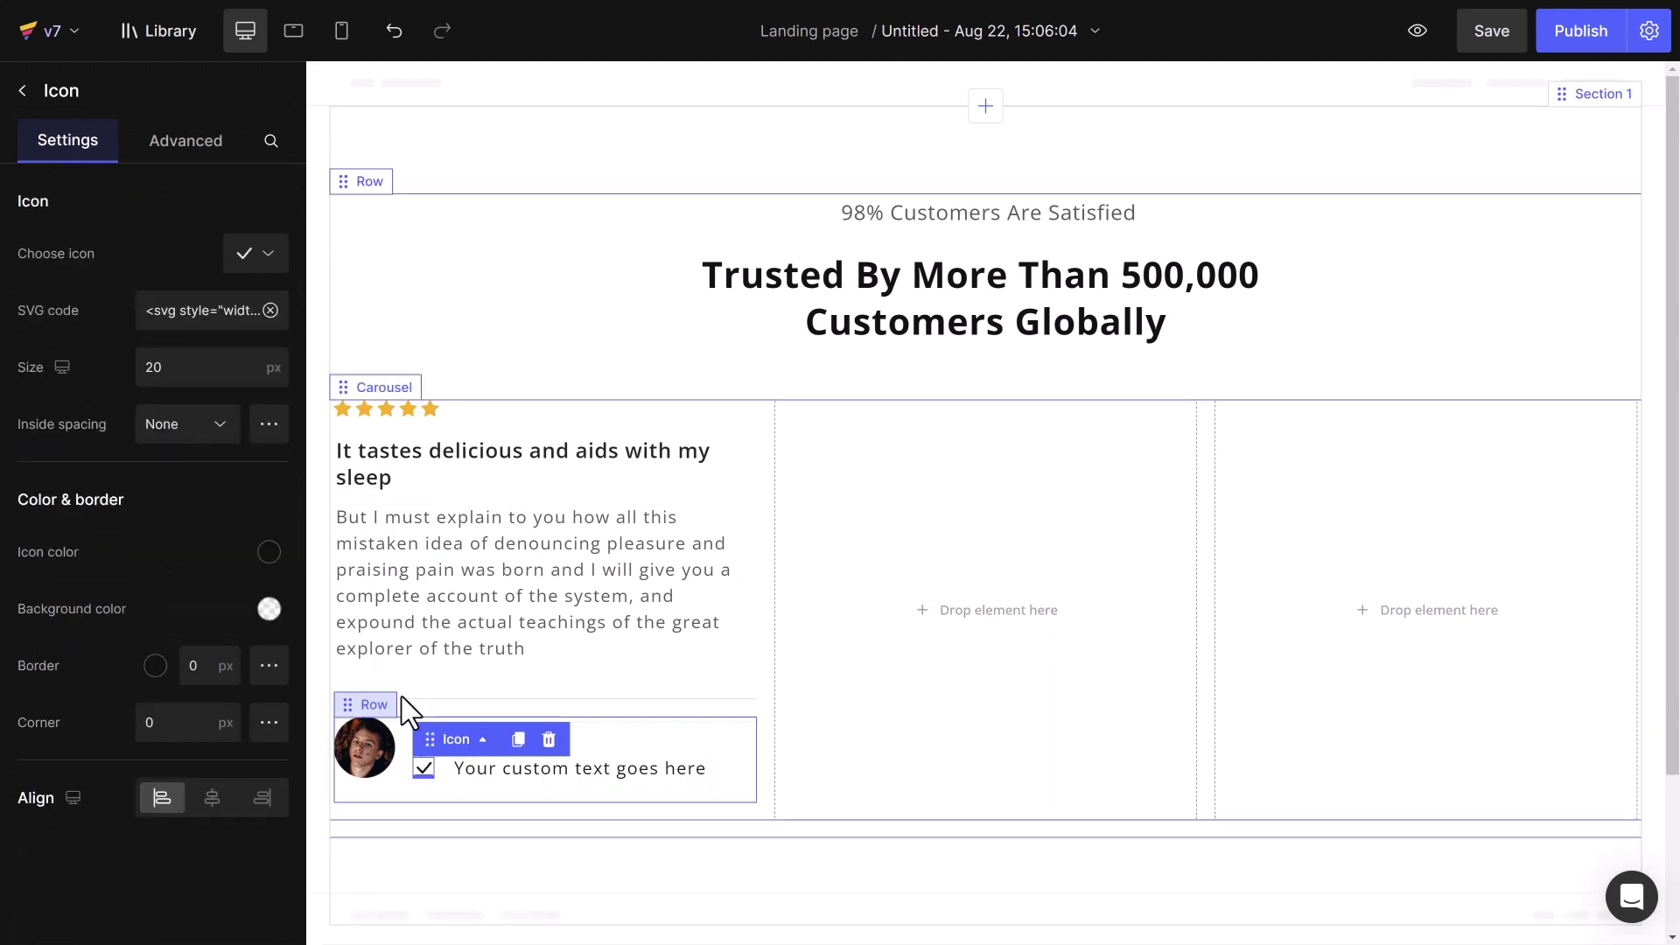
left_click(273, 263)
type("check")
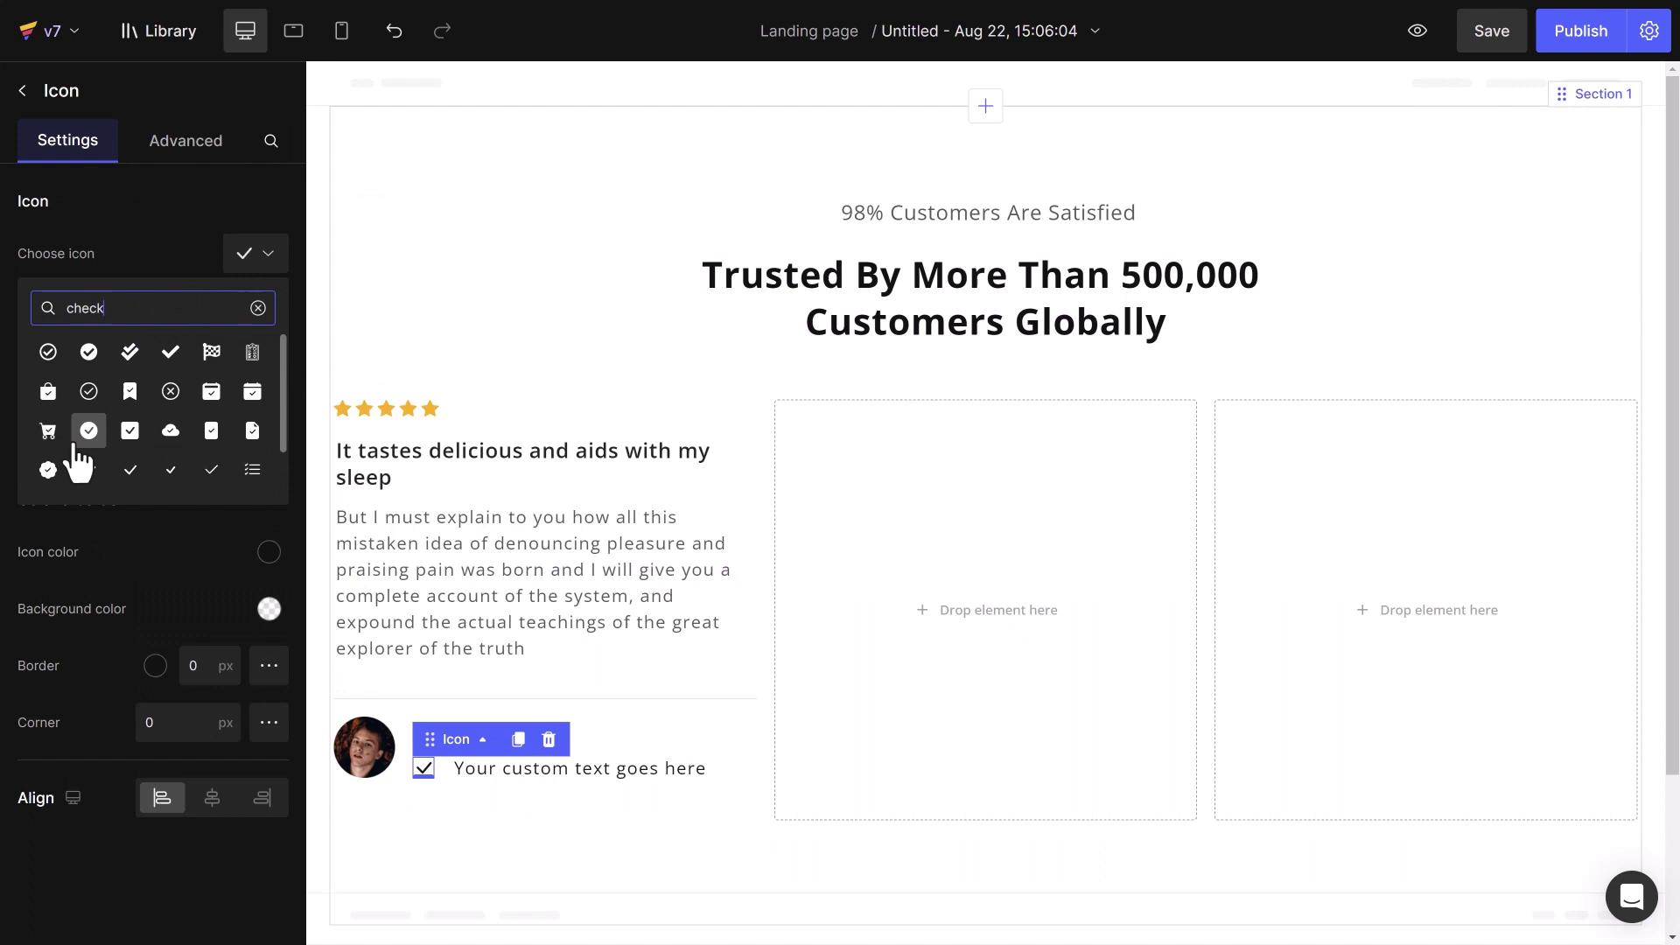
left_click(87, 431)
Change the placeholder text to 'Verified Buyer' and set 8 px spacing between badge and text
left_click(555, 770)
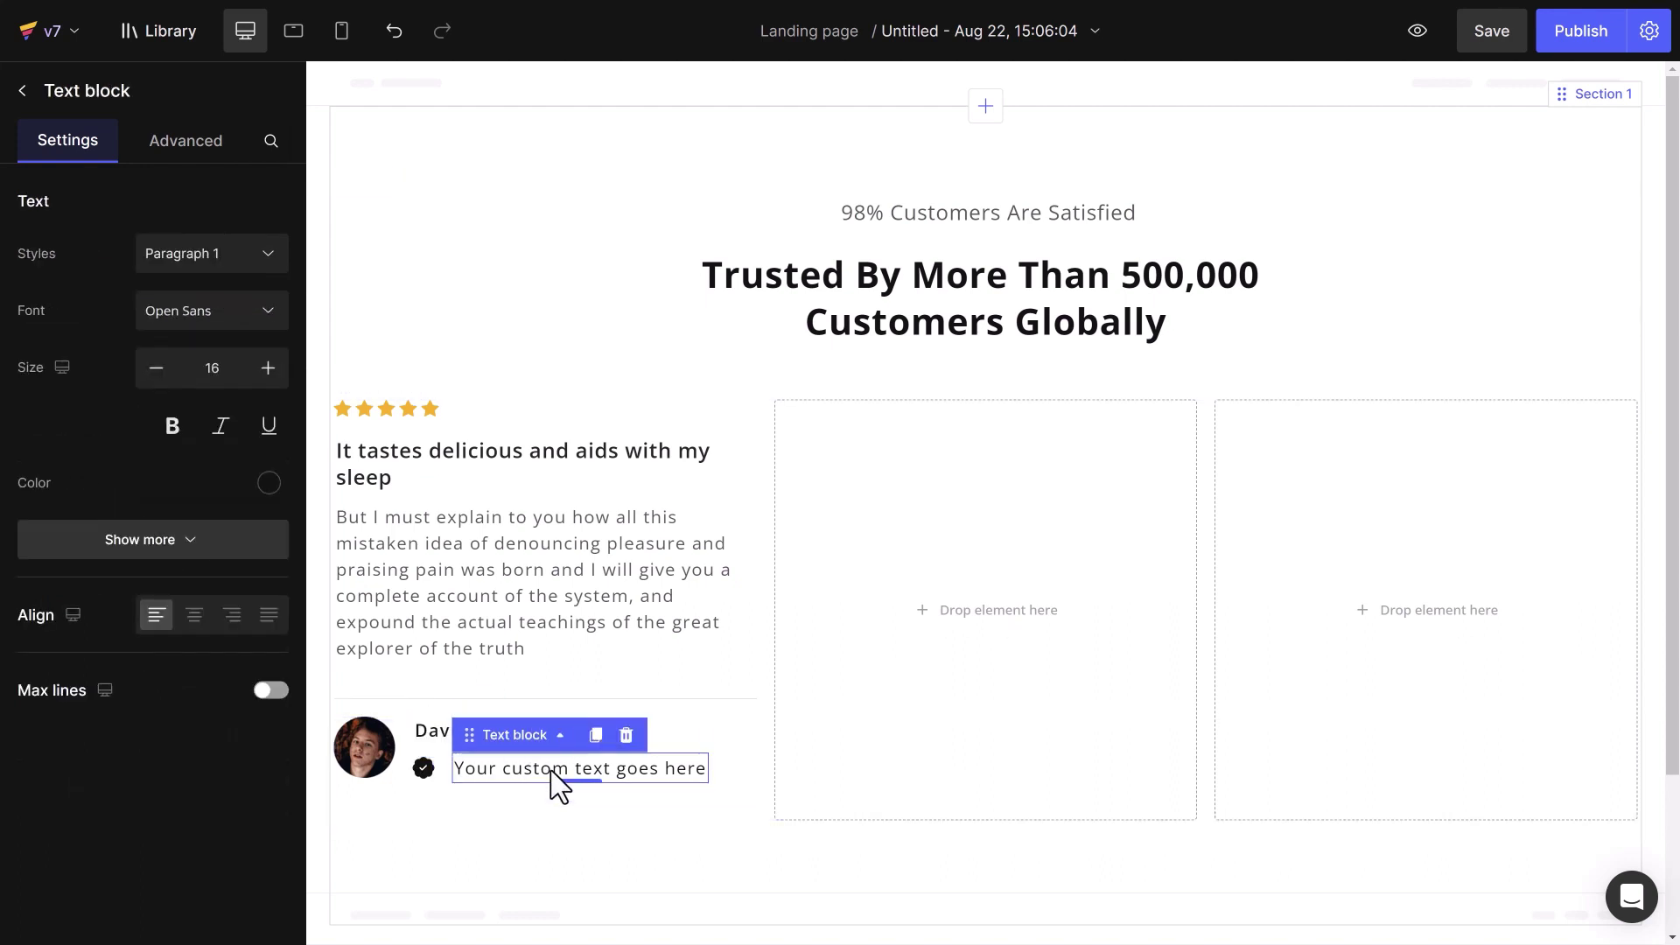
double_click(554, 770)
type("Verified Buyer")
left_click(429, 769)
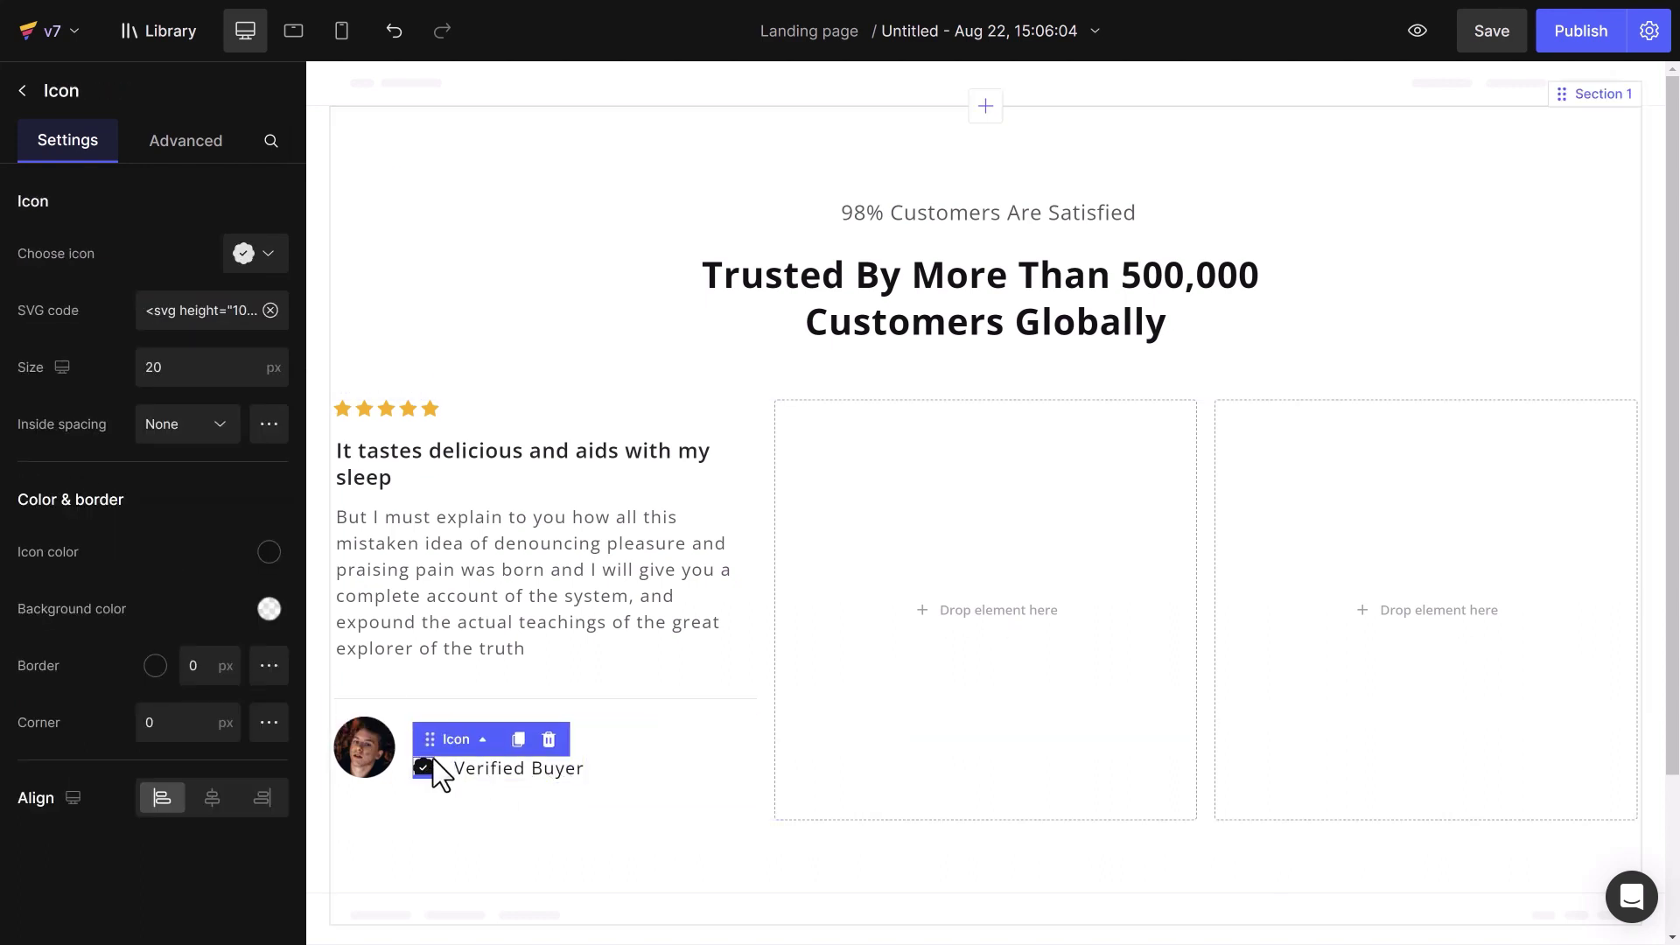
left_click(443, 738)
left_click(201, 604)
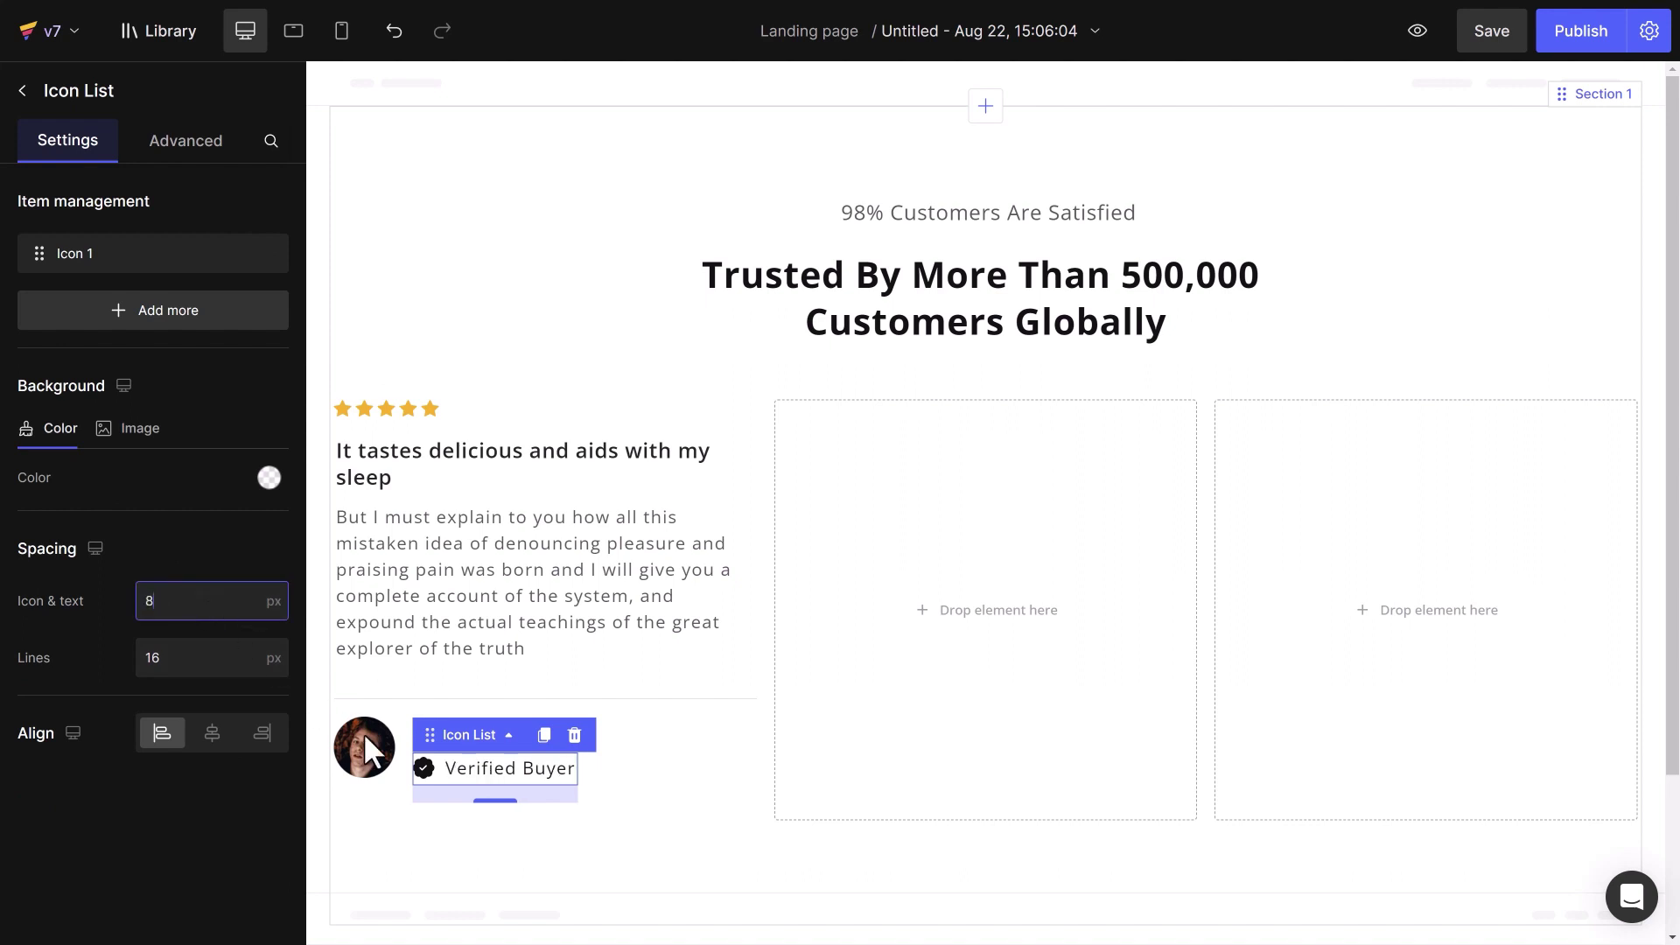
Color the check badge and the 'Verified Buyer' text green (52C41A)
left_click(424, 769)
left_click(267, 551)
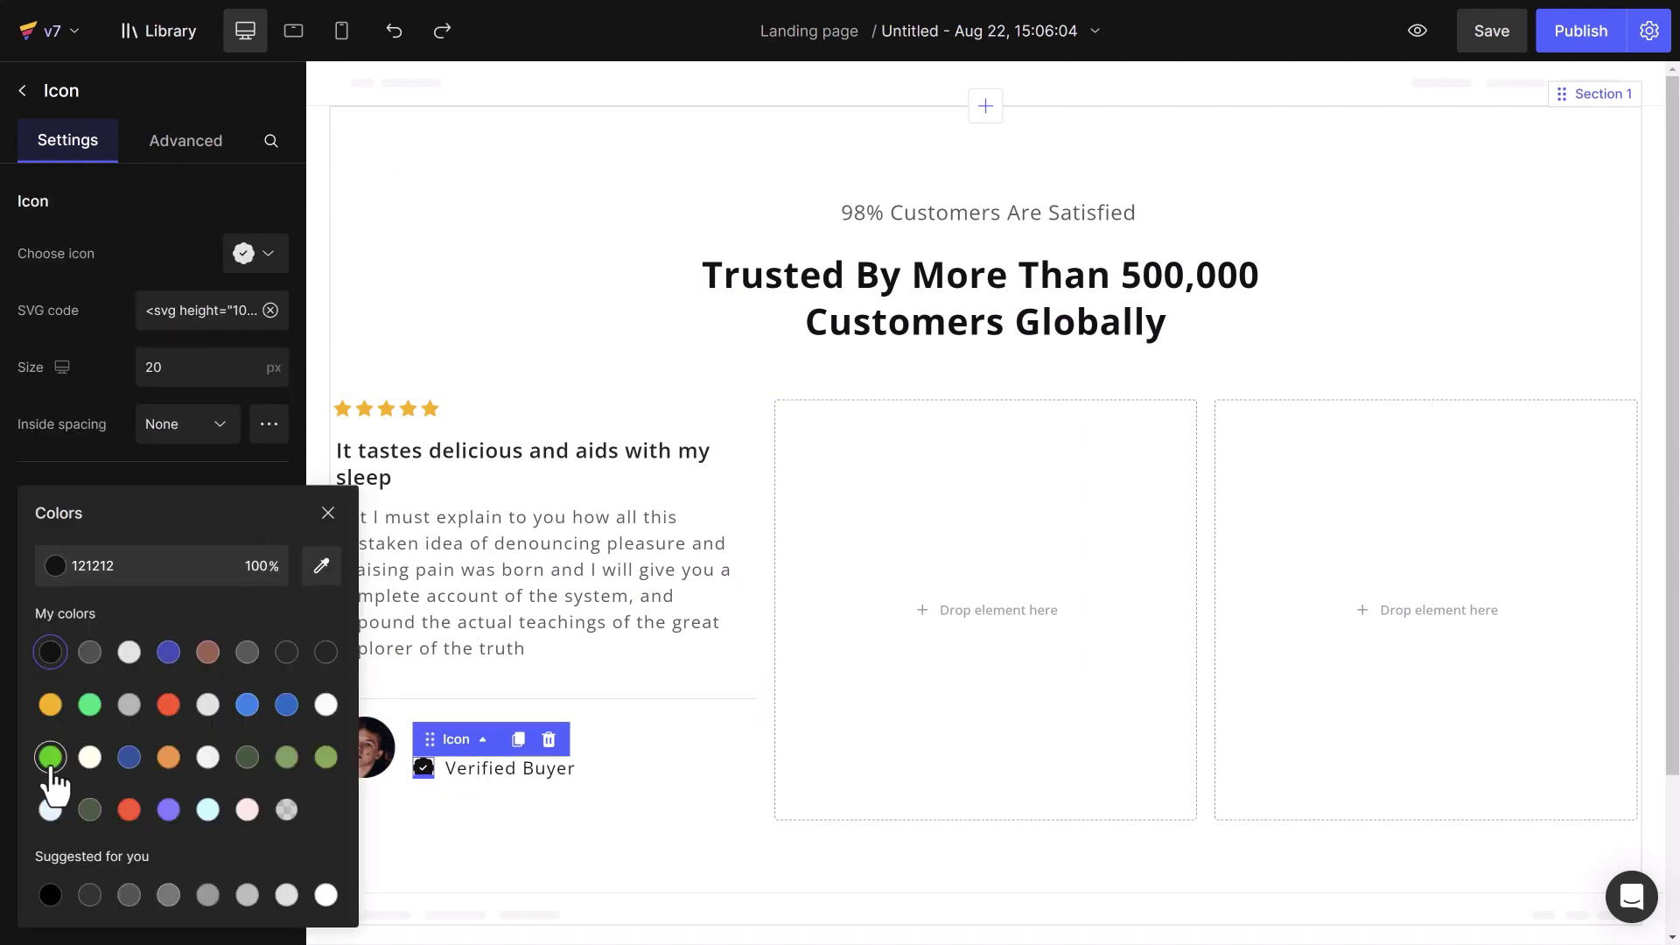
left_click(50, 757)
left_click(328, 512)
left_click(494, 767)
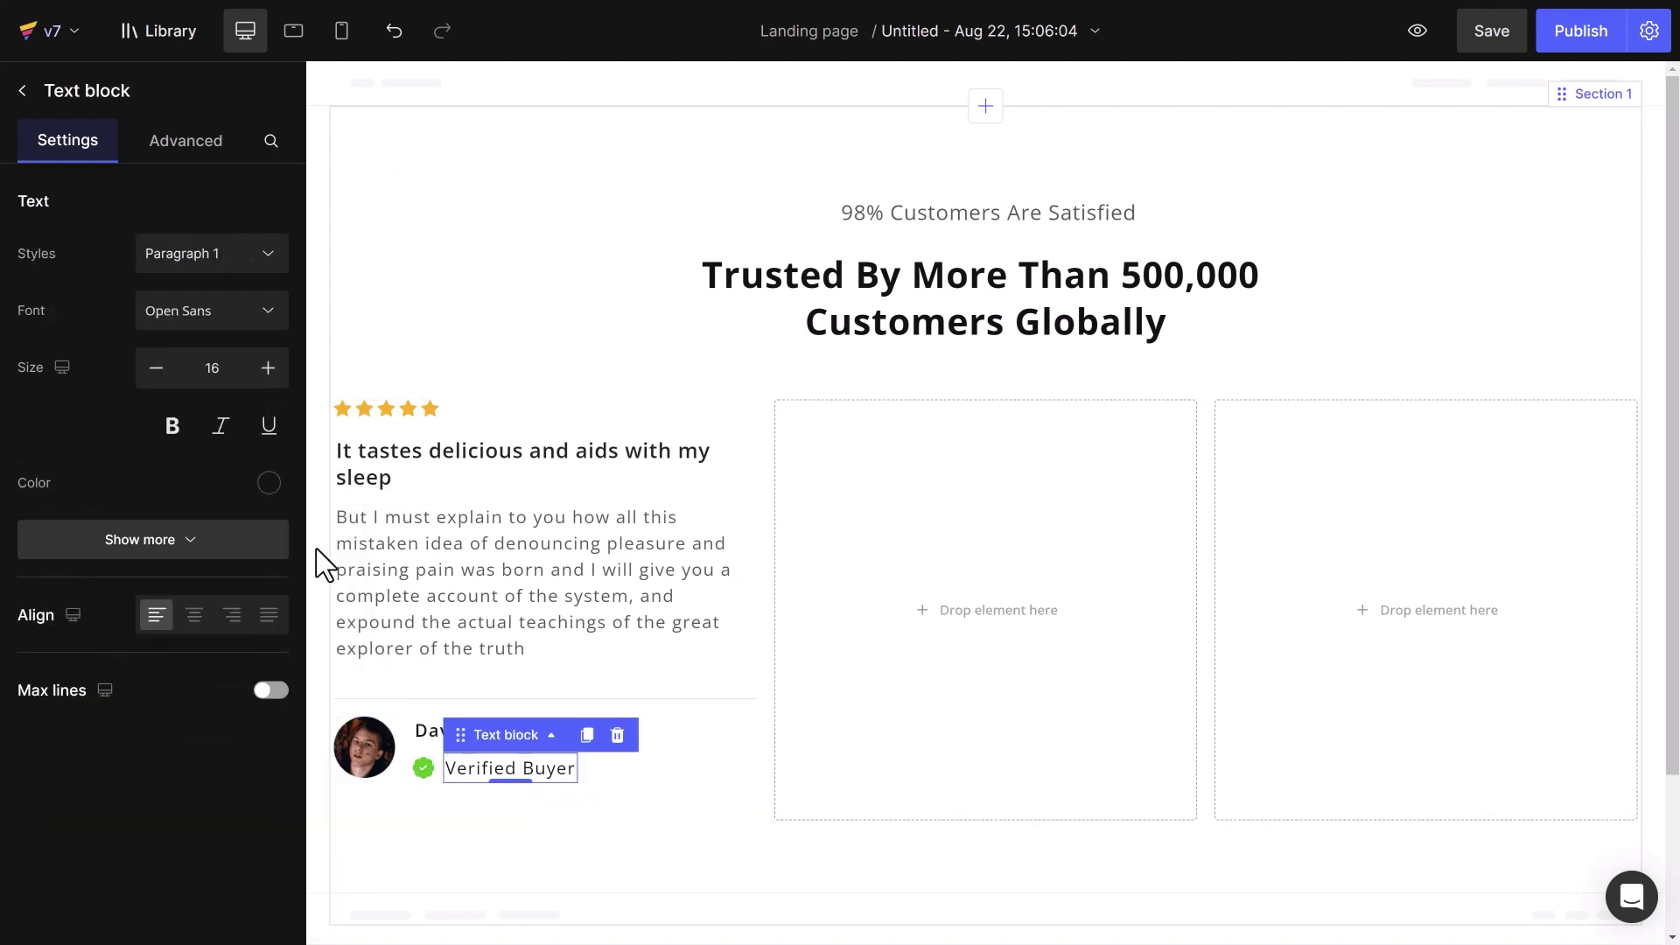
left_click(269, 482)
left_click(50, 758)
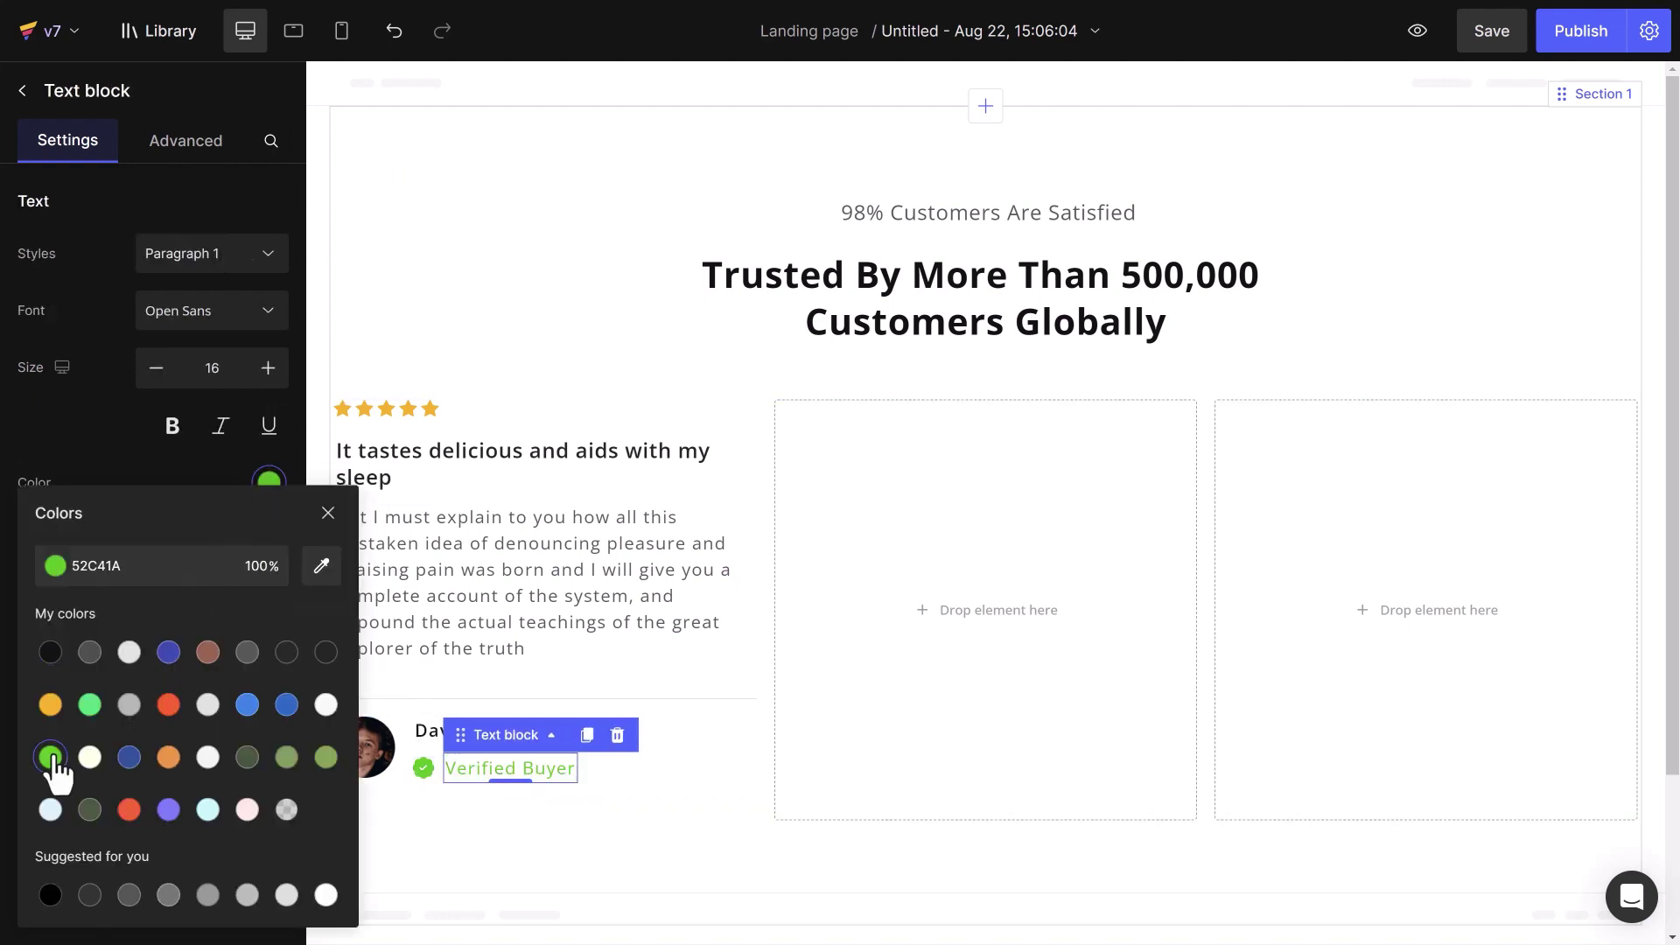
left_click(328, 513)
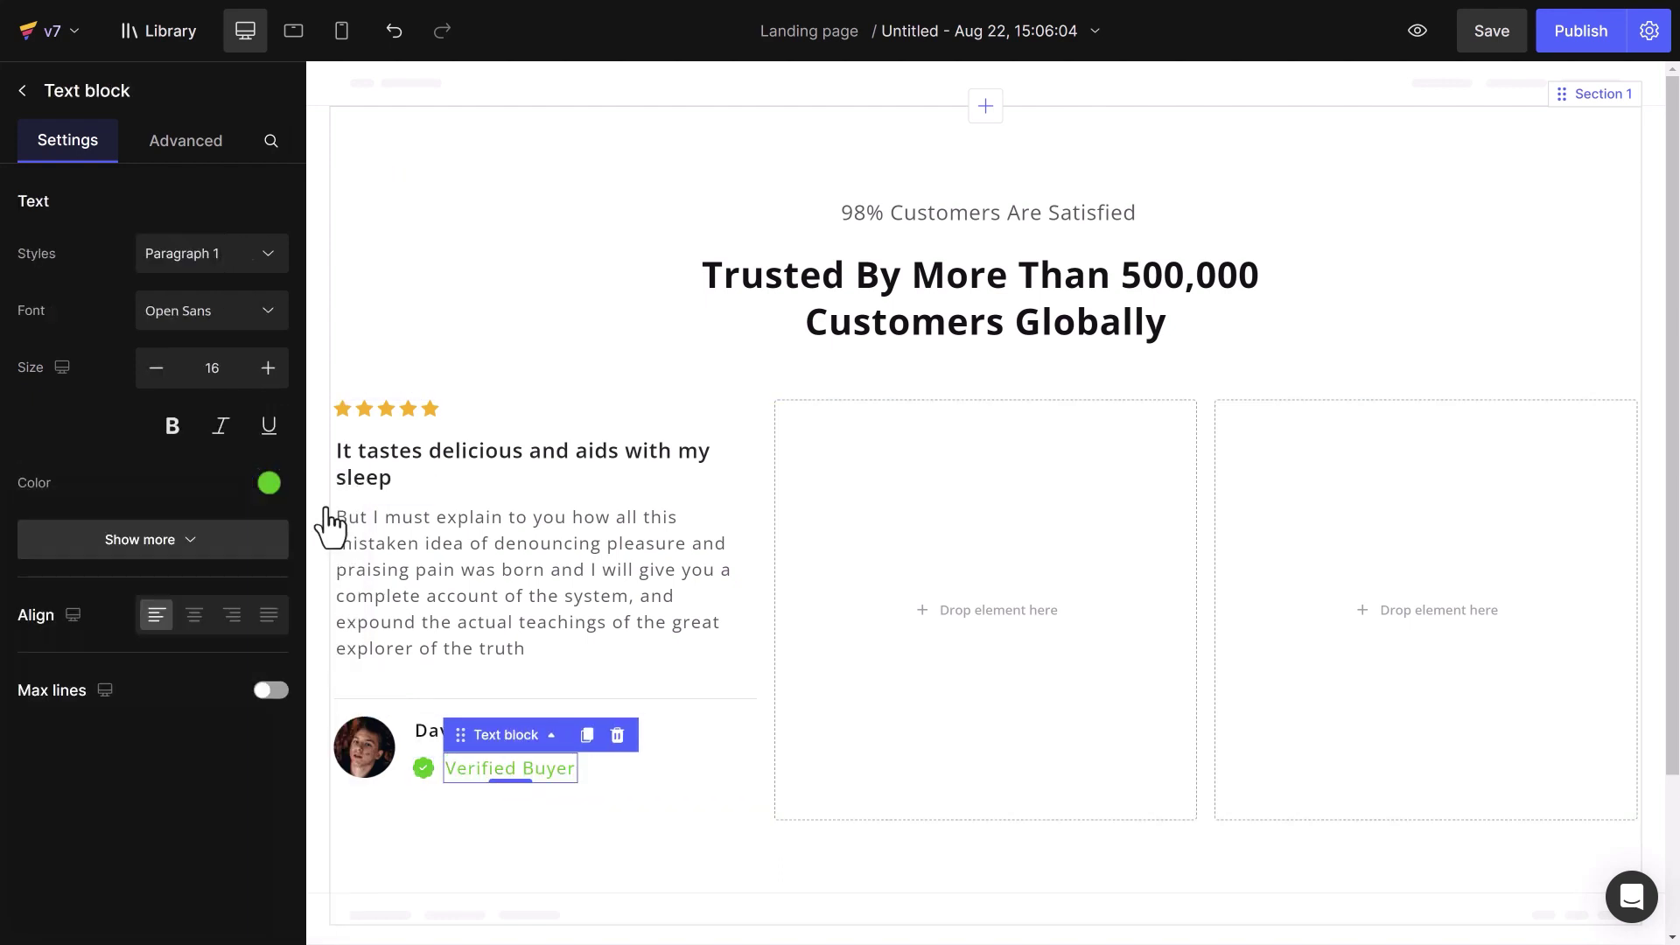
On mobile, make the avatar row two fit-to-content columns with a 14 px column gap
left_click(337, 35)
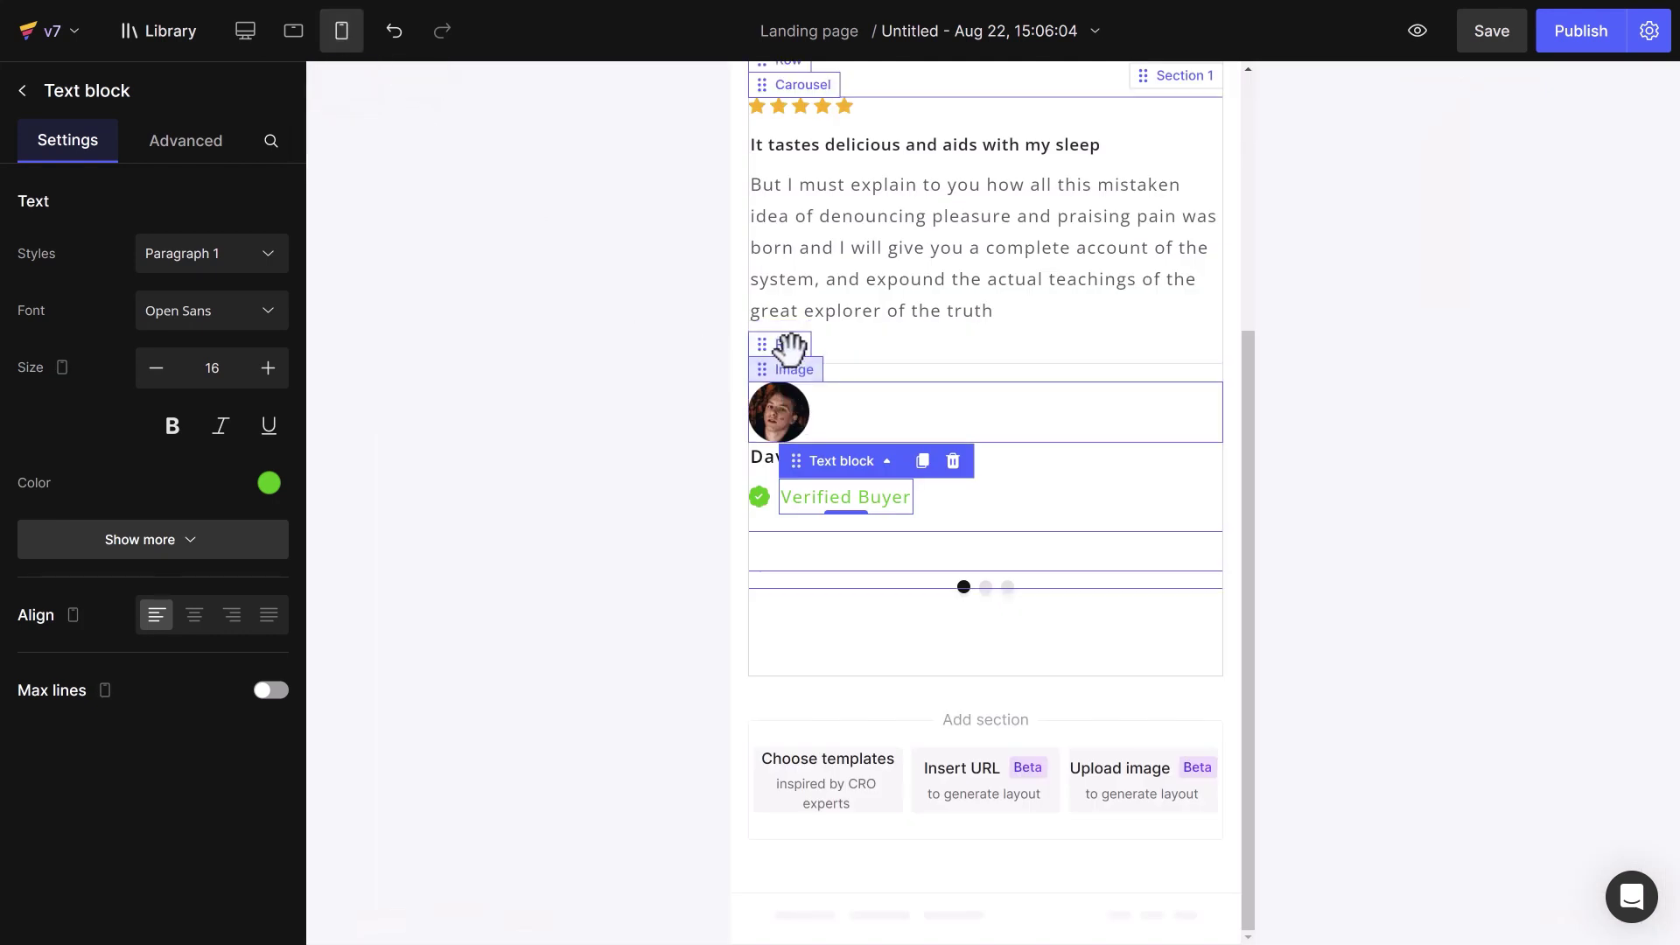
left_click(788, 344)
left_click(151, 256)
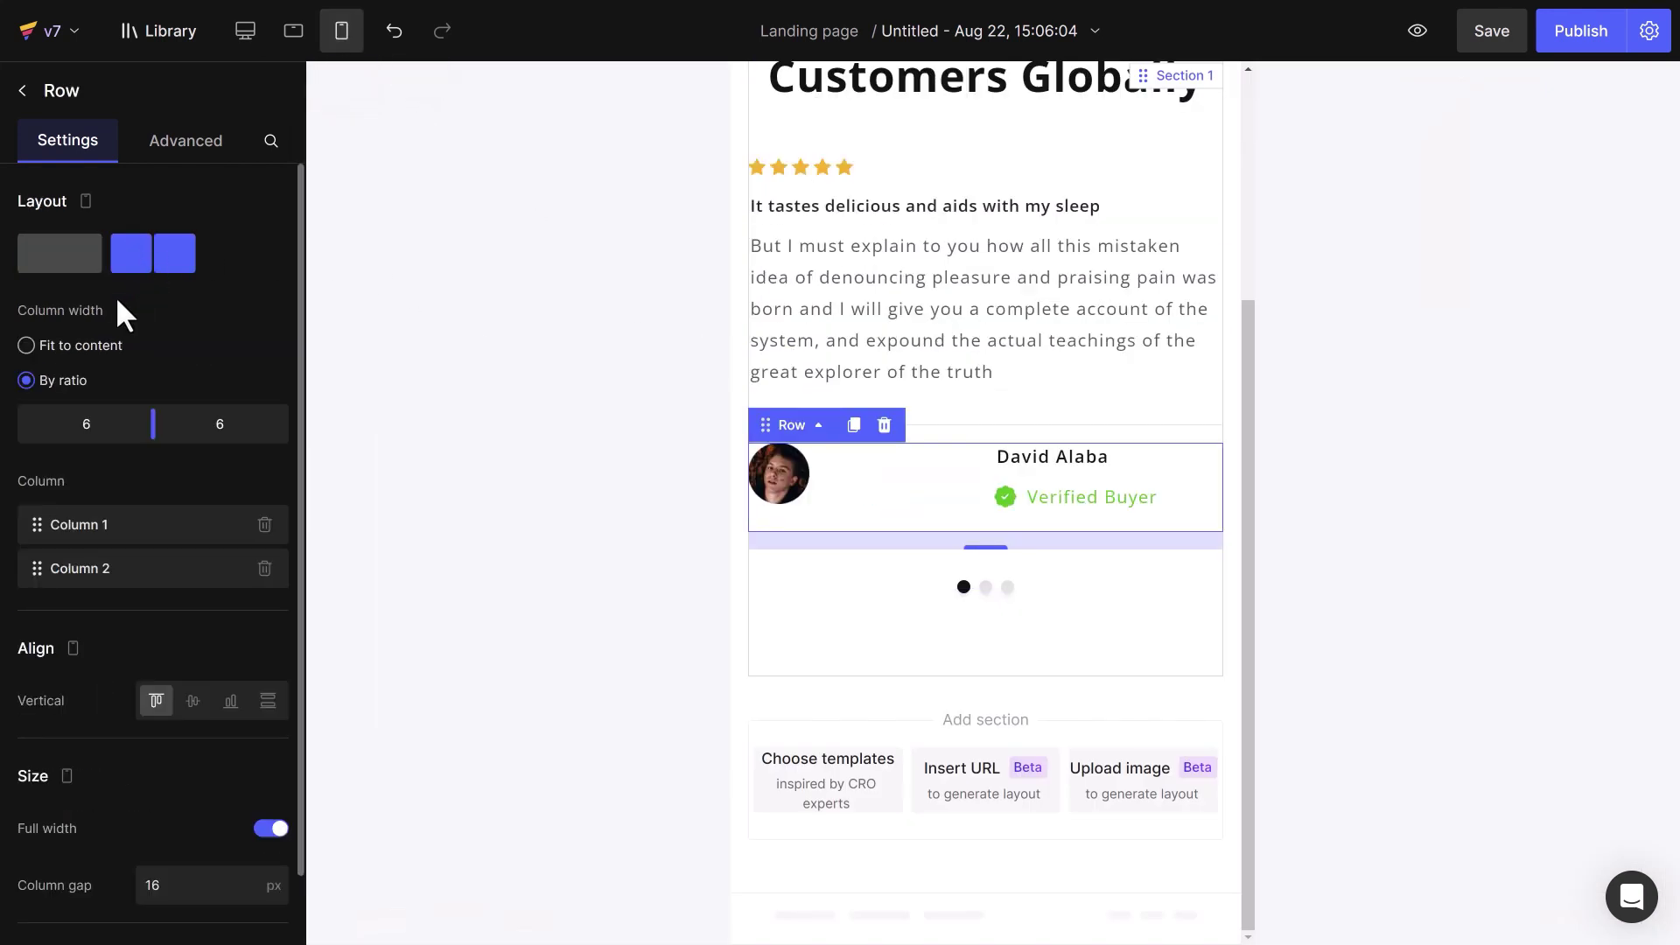
left_click(87, 350)
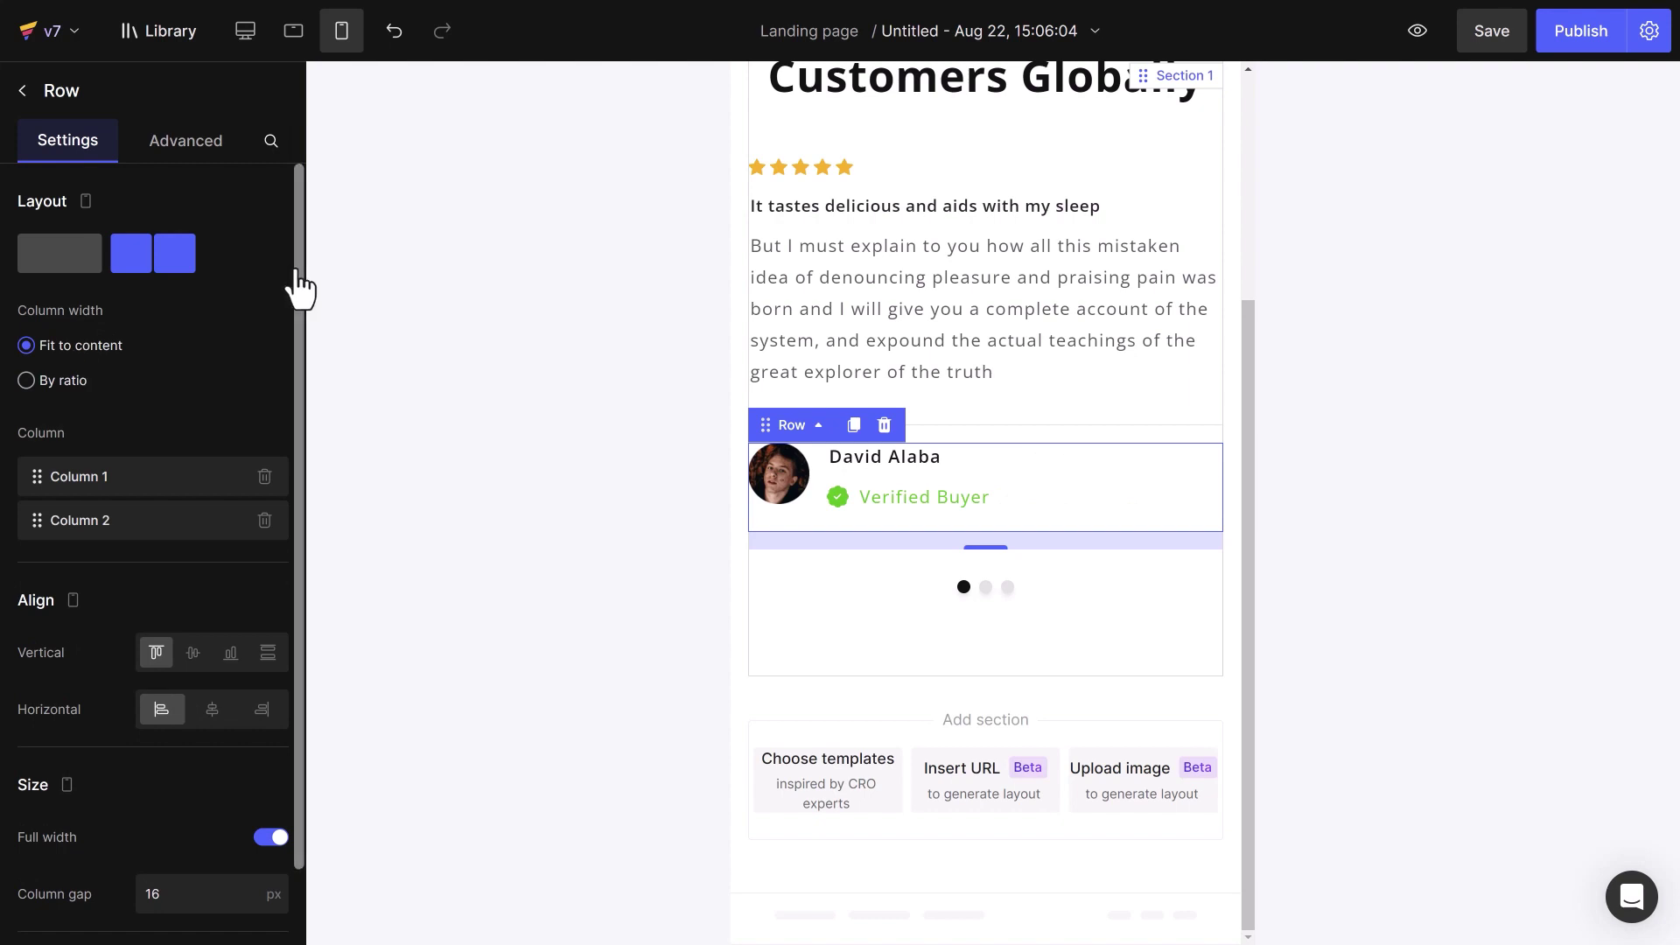
left_click_drag(296, 282, 294, 404)
left_click(165, 743)
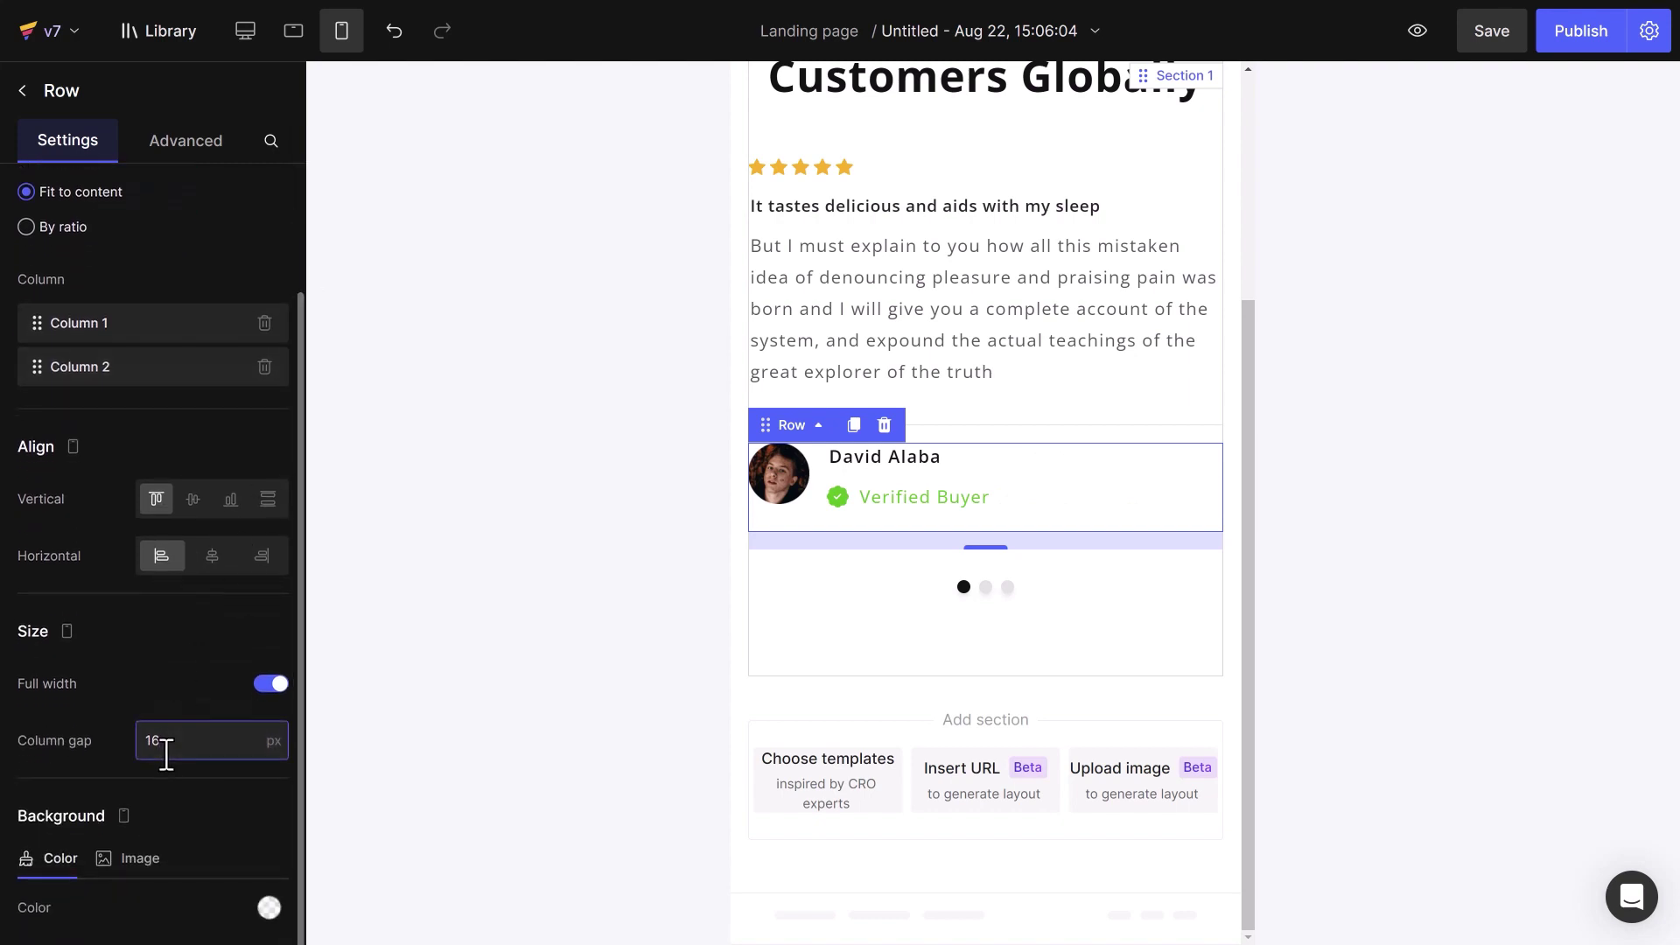
key("BackSpace")
type("4")
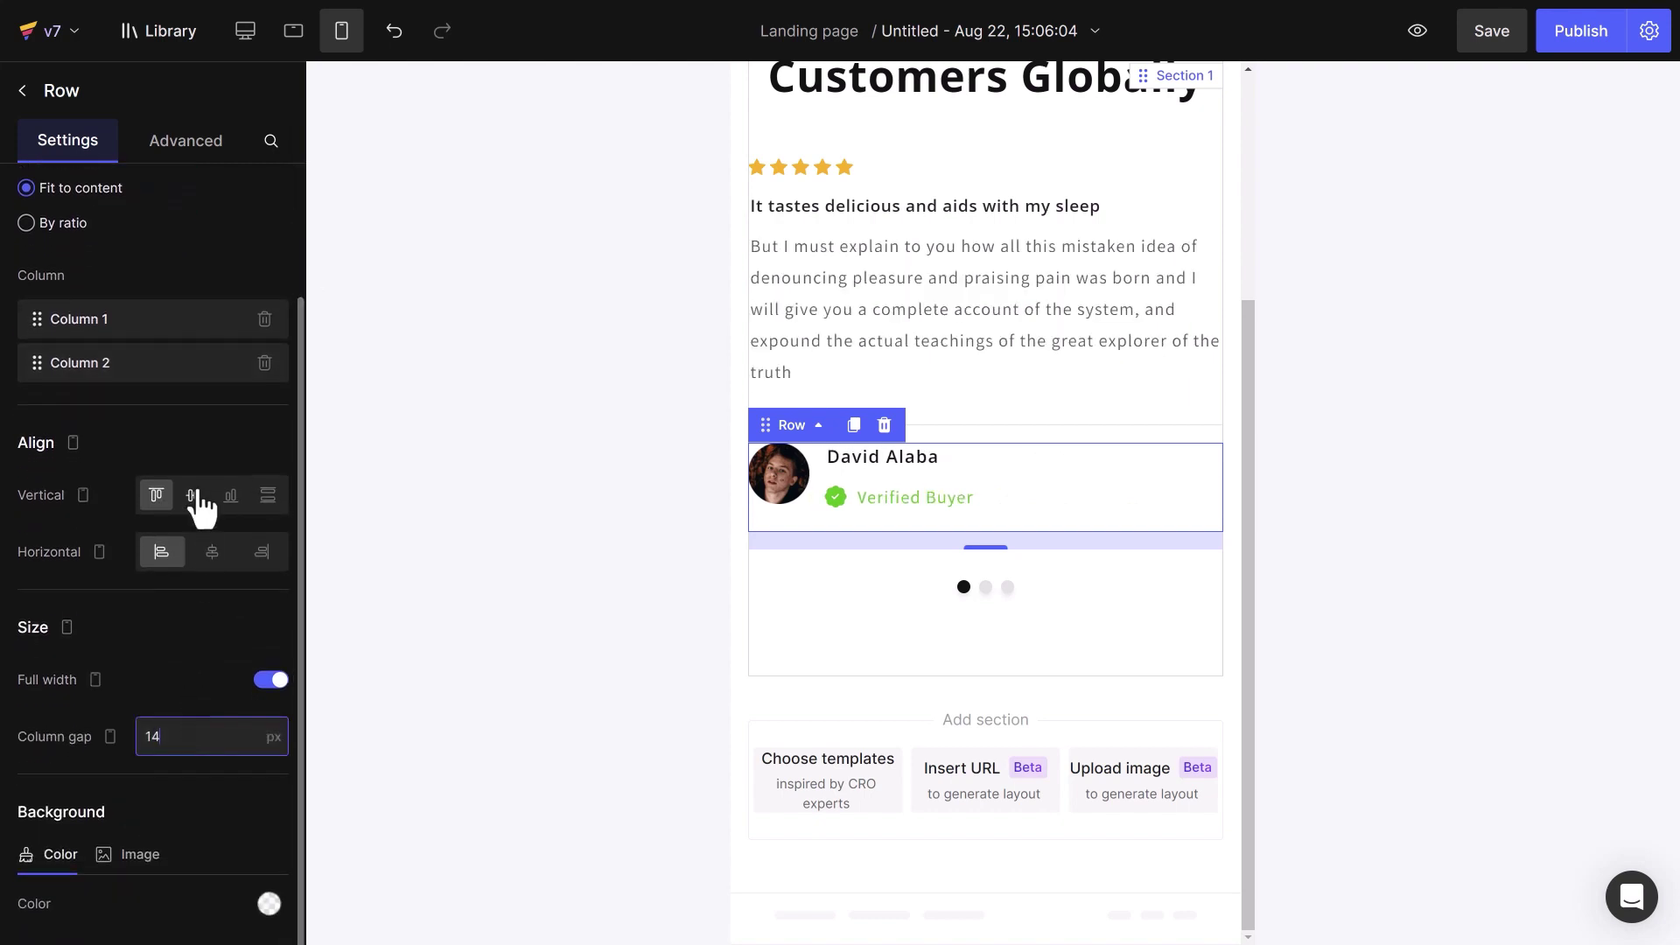
left_click(245, 31)
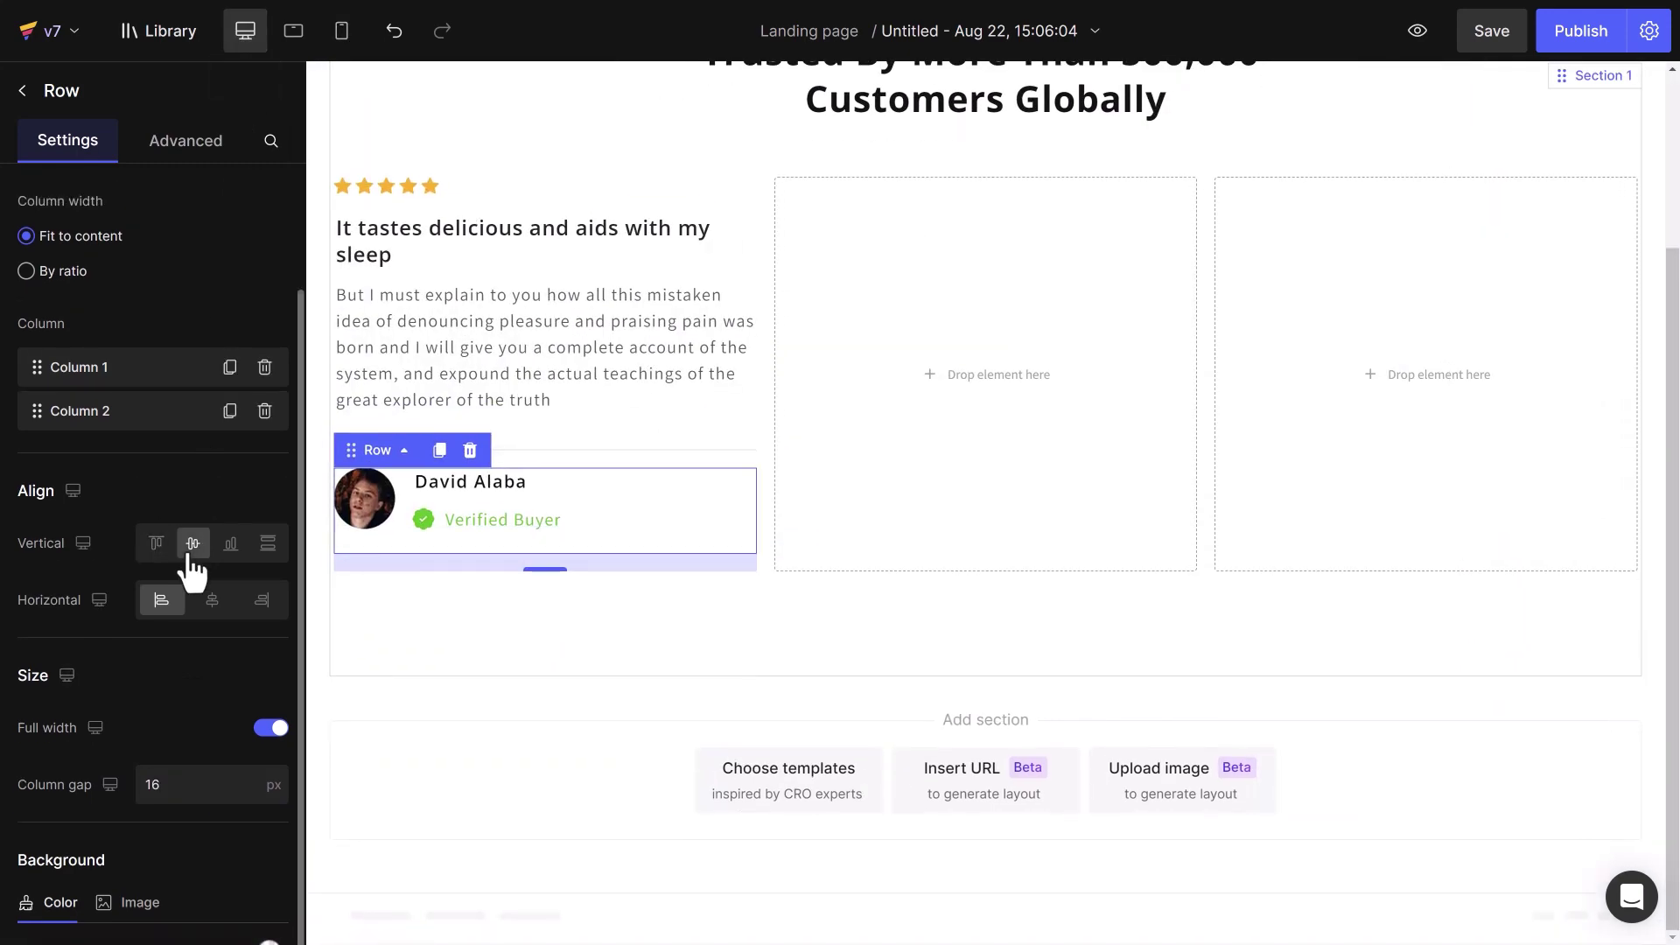
Delete the empty carousel slides 2 and 3, then duplicate the first testimonial card twice
left_click(784, 366)
left_click(267, 349)
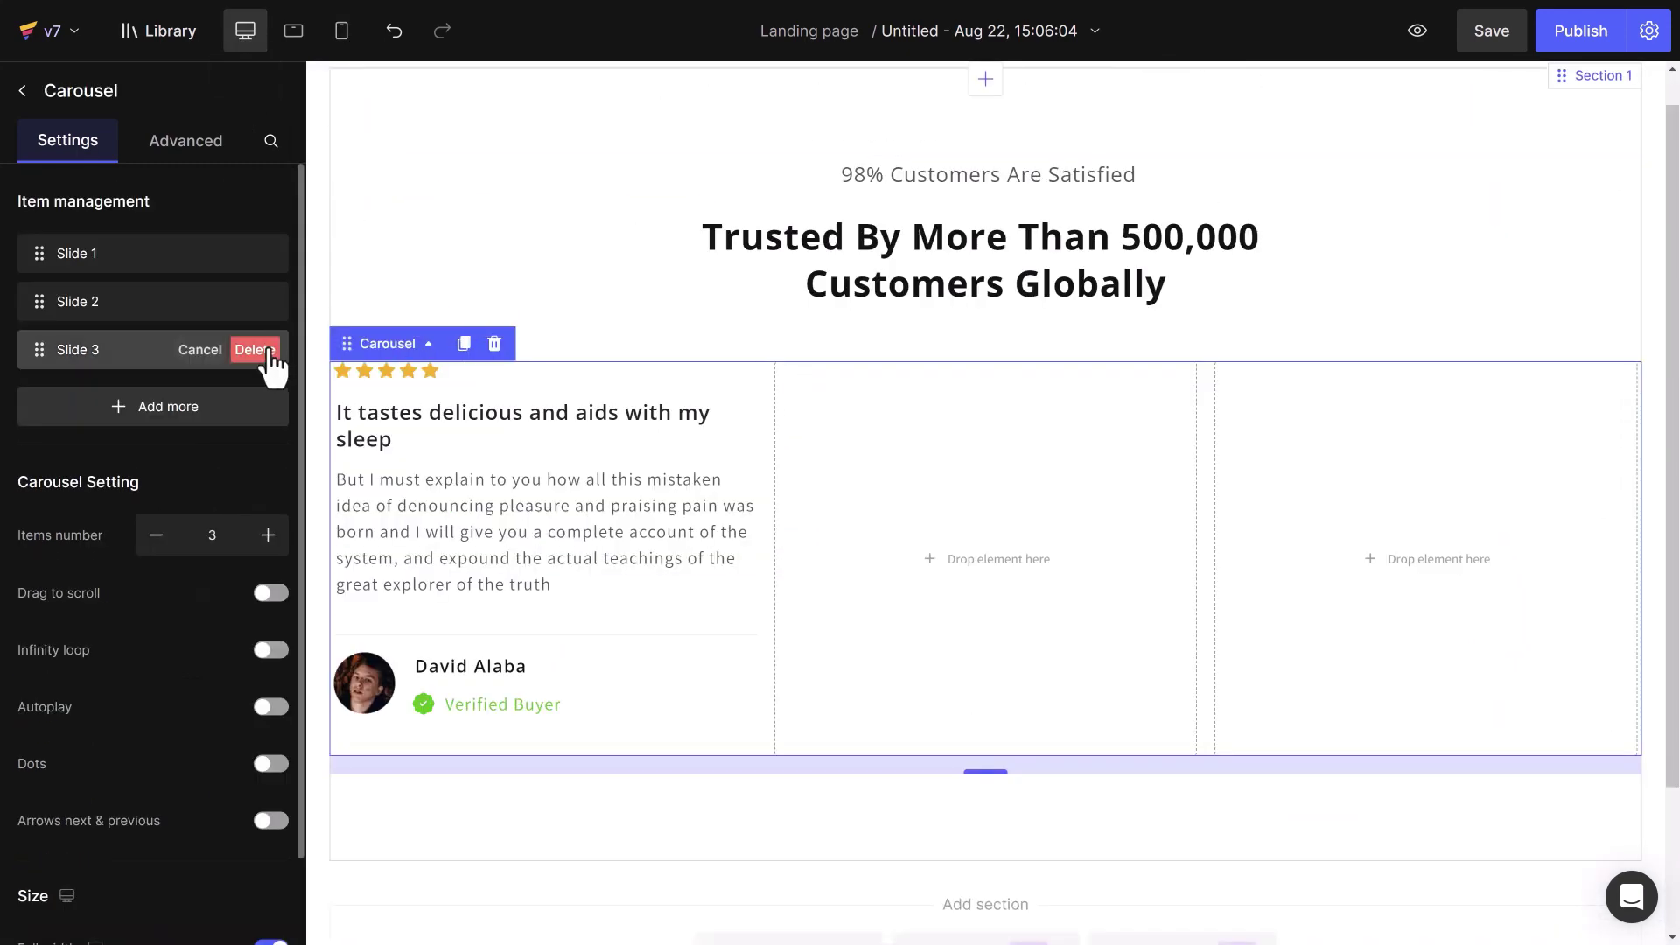
left_click(254, 349)
left_click(265, 301)
left_click(257, 301)
left_click(239, 254)
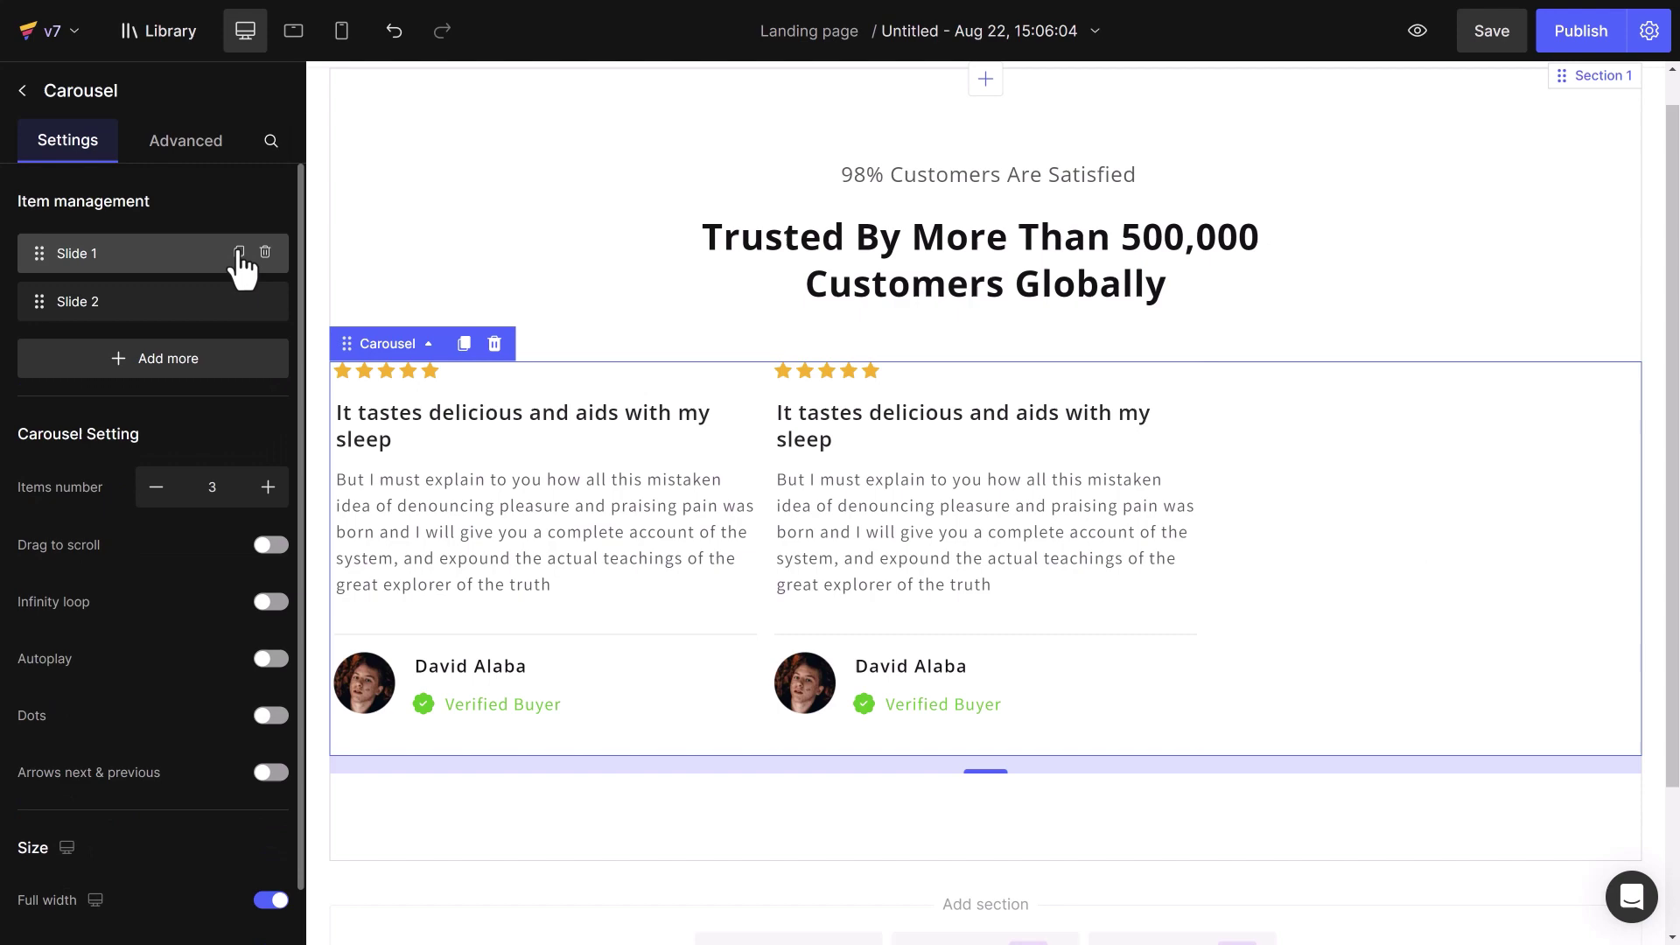
left_click(239, 253)
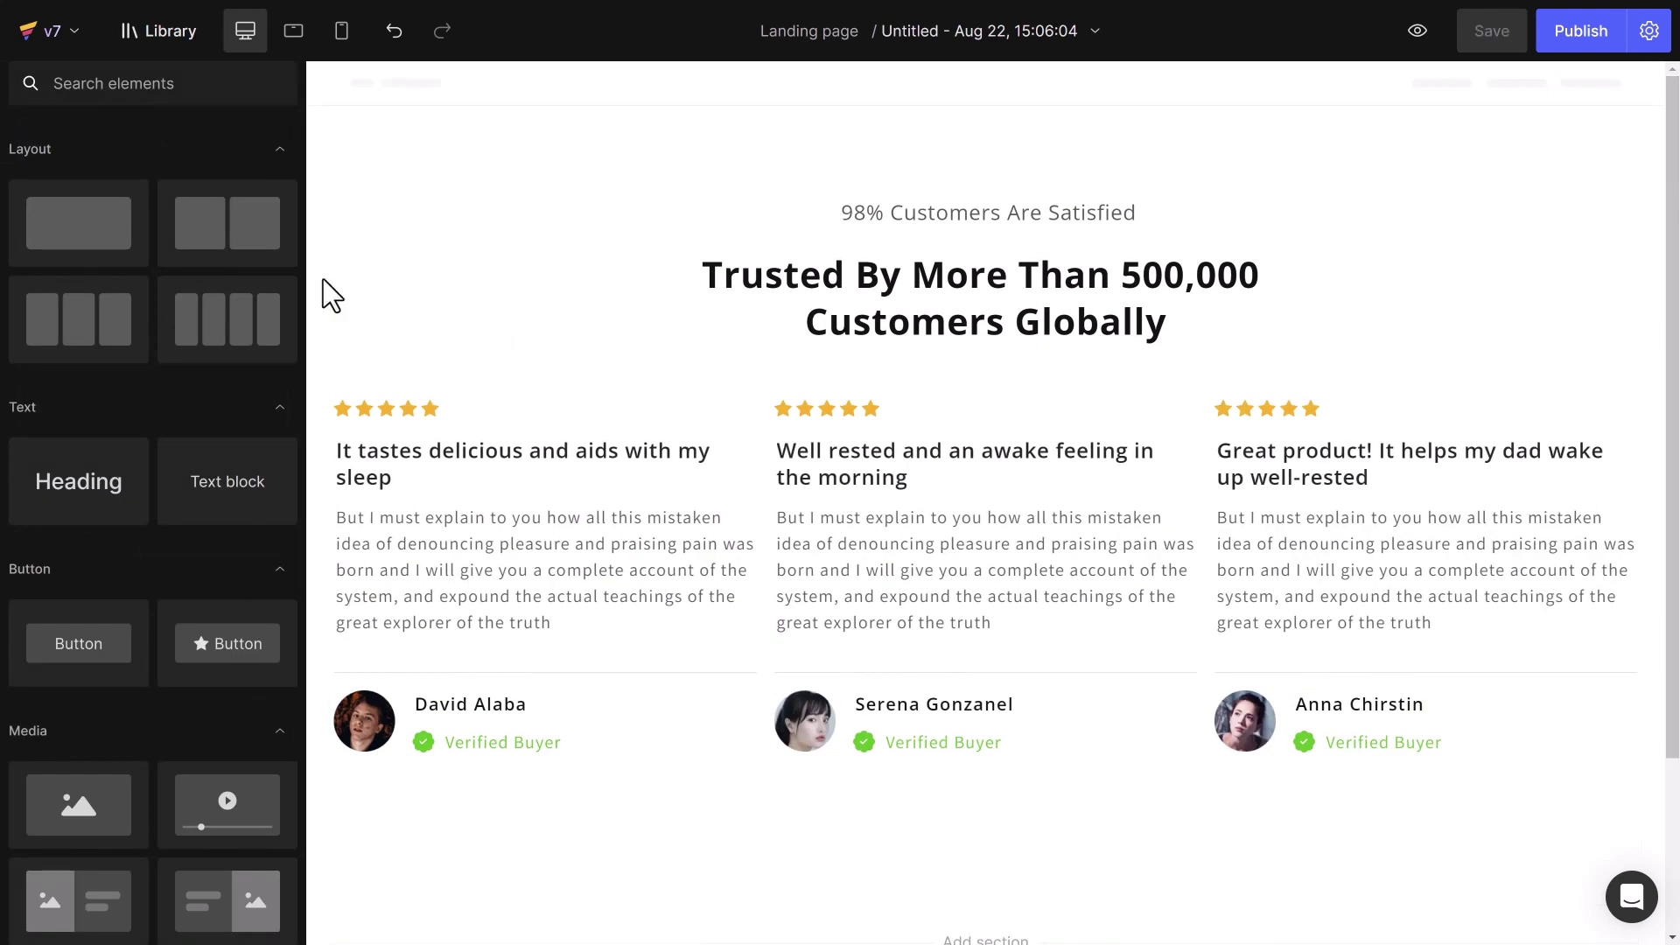
left_click(375, 359)
Set the carousel's bottom spacing to Auto in the Advanced options
left_click(185, 140)
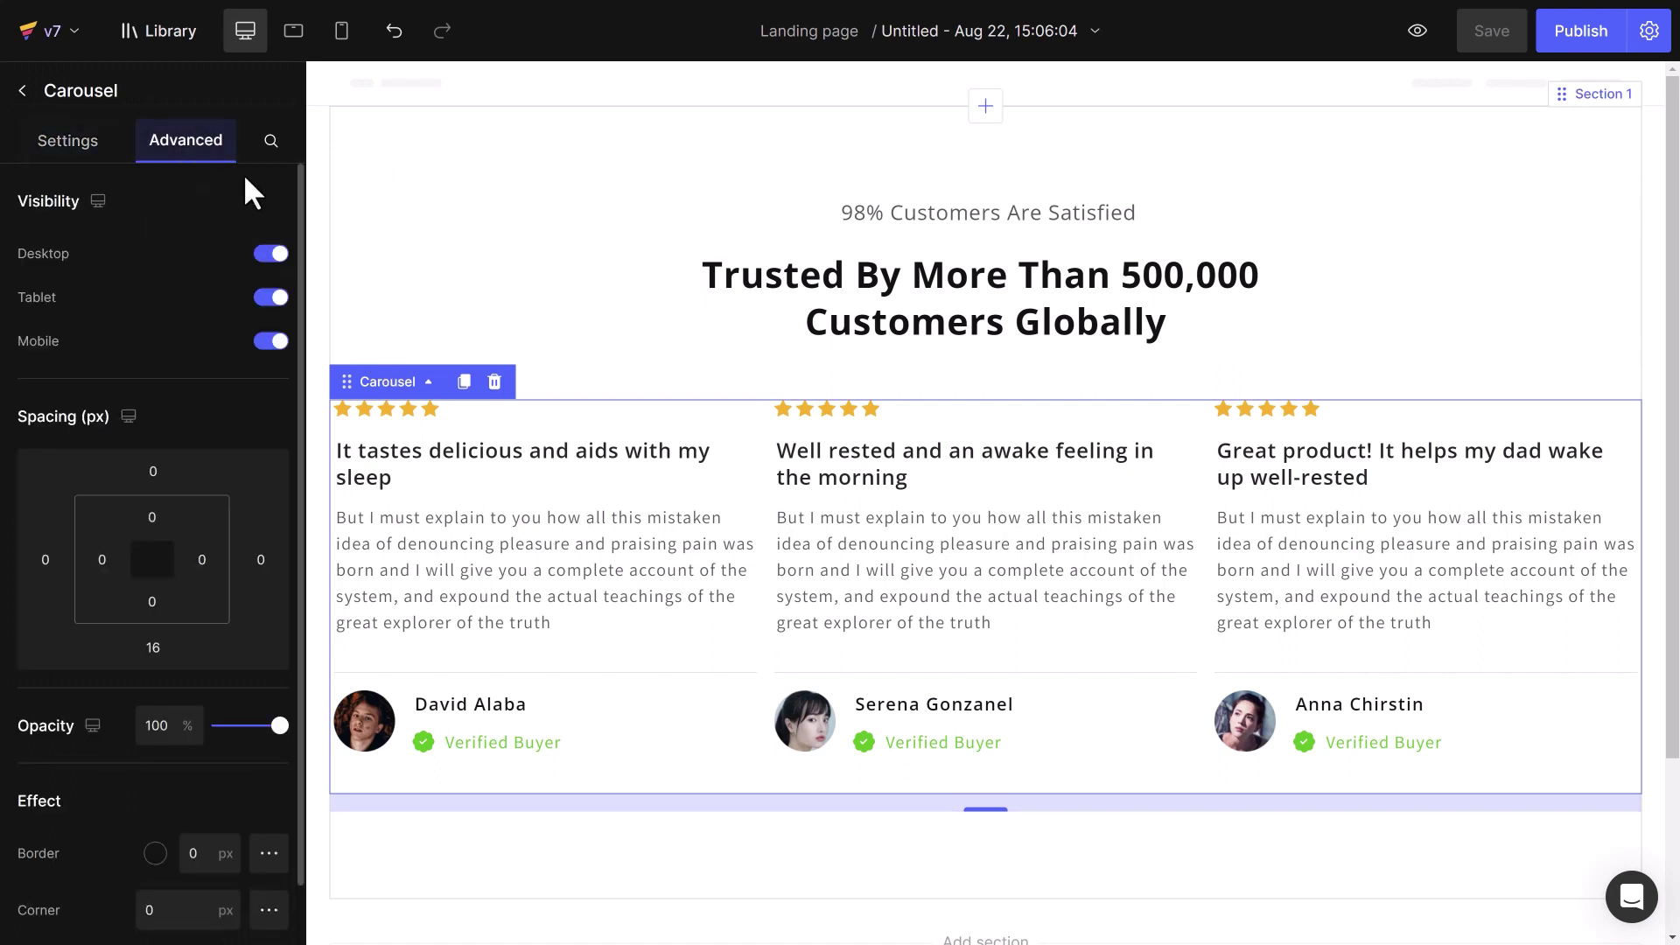
left_click(156, 648)
left_click(180, 688)
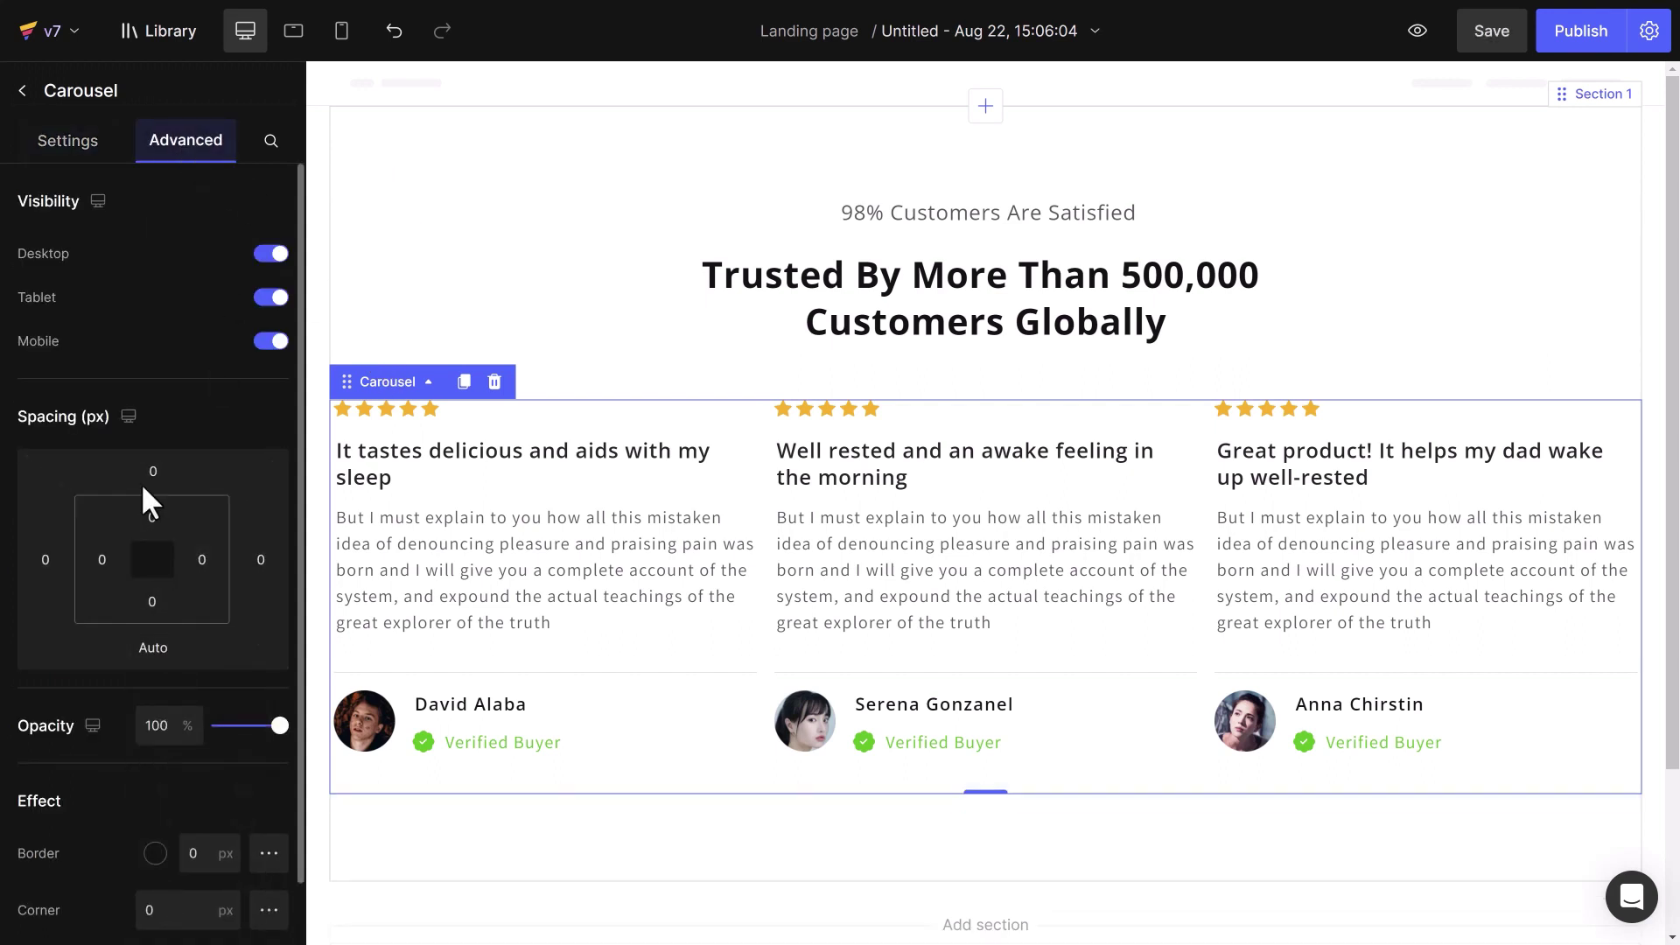
left_click(70, 142)
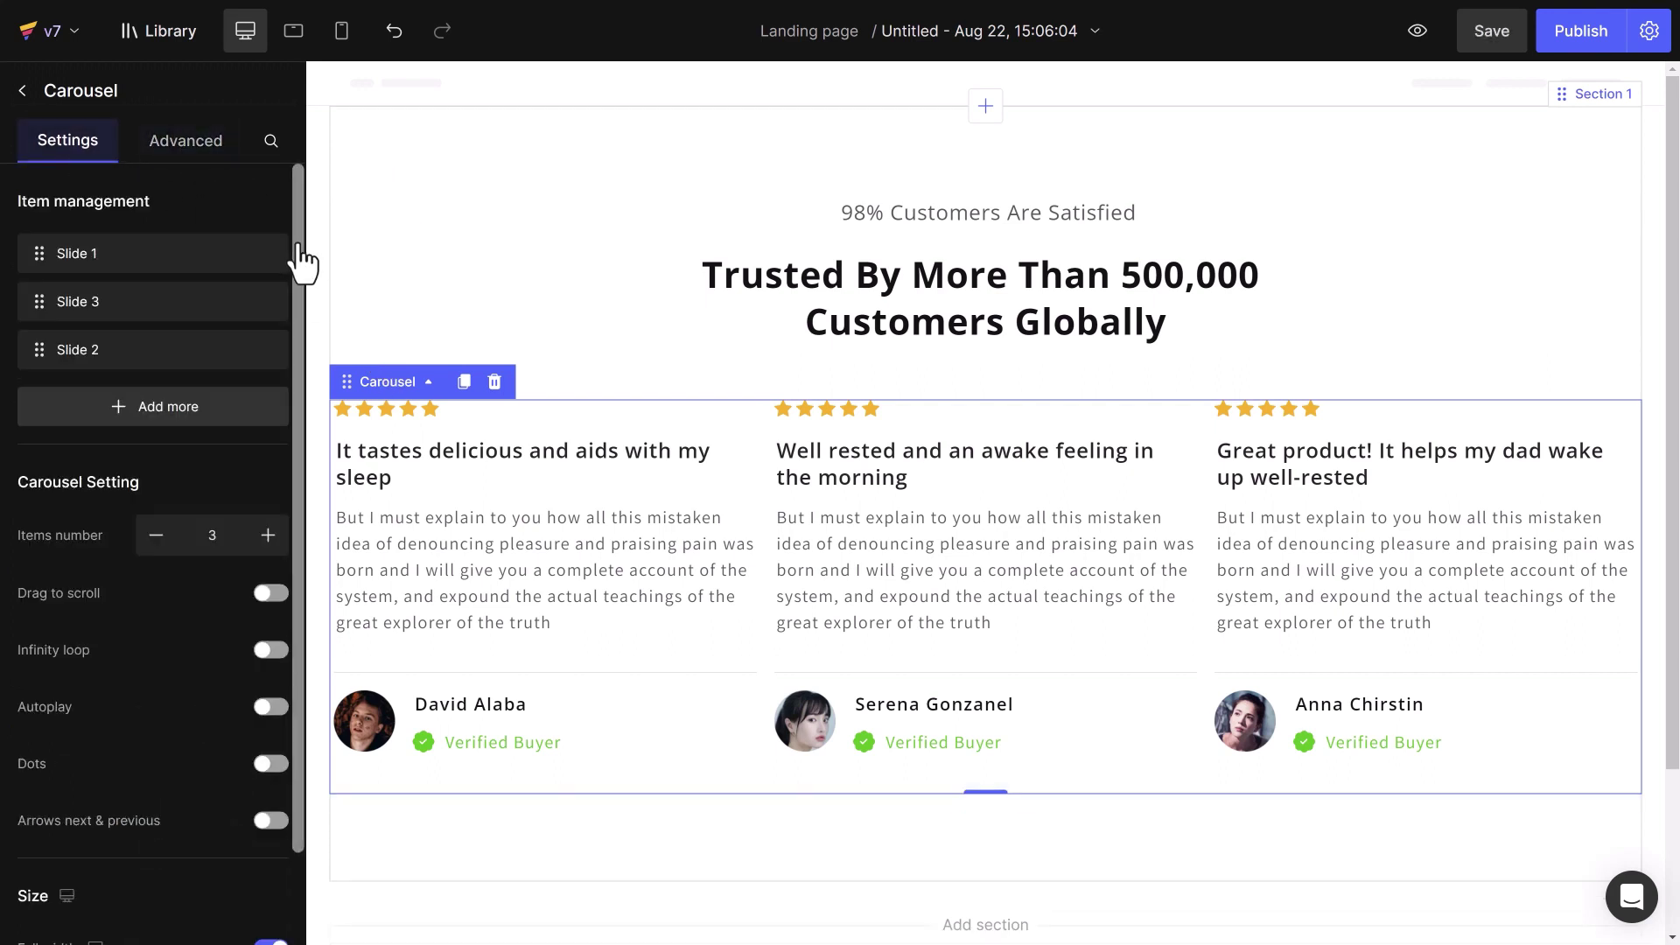
Set carousel card spacing to 62 px and turn on Drag to scroll and Infinity loop
left_click_drag(300, 262, 300, 443)
left_click(174, 895)
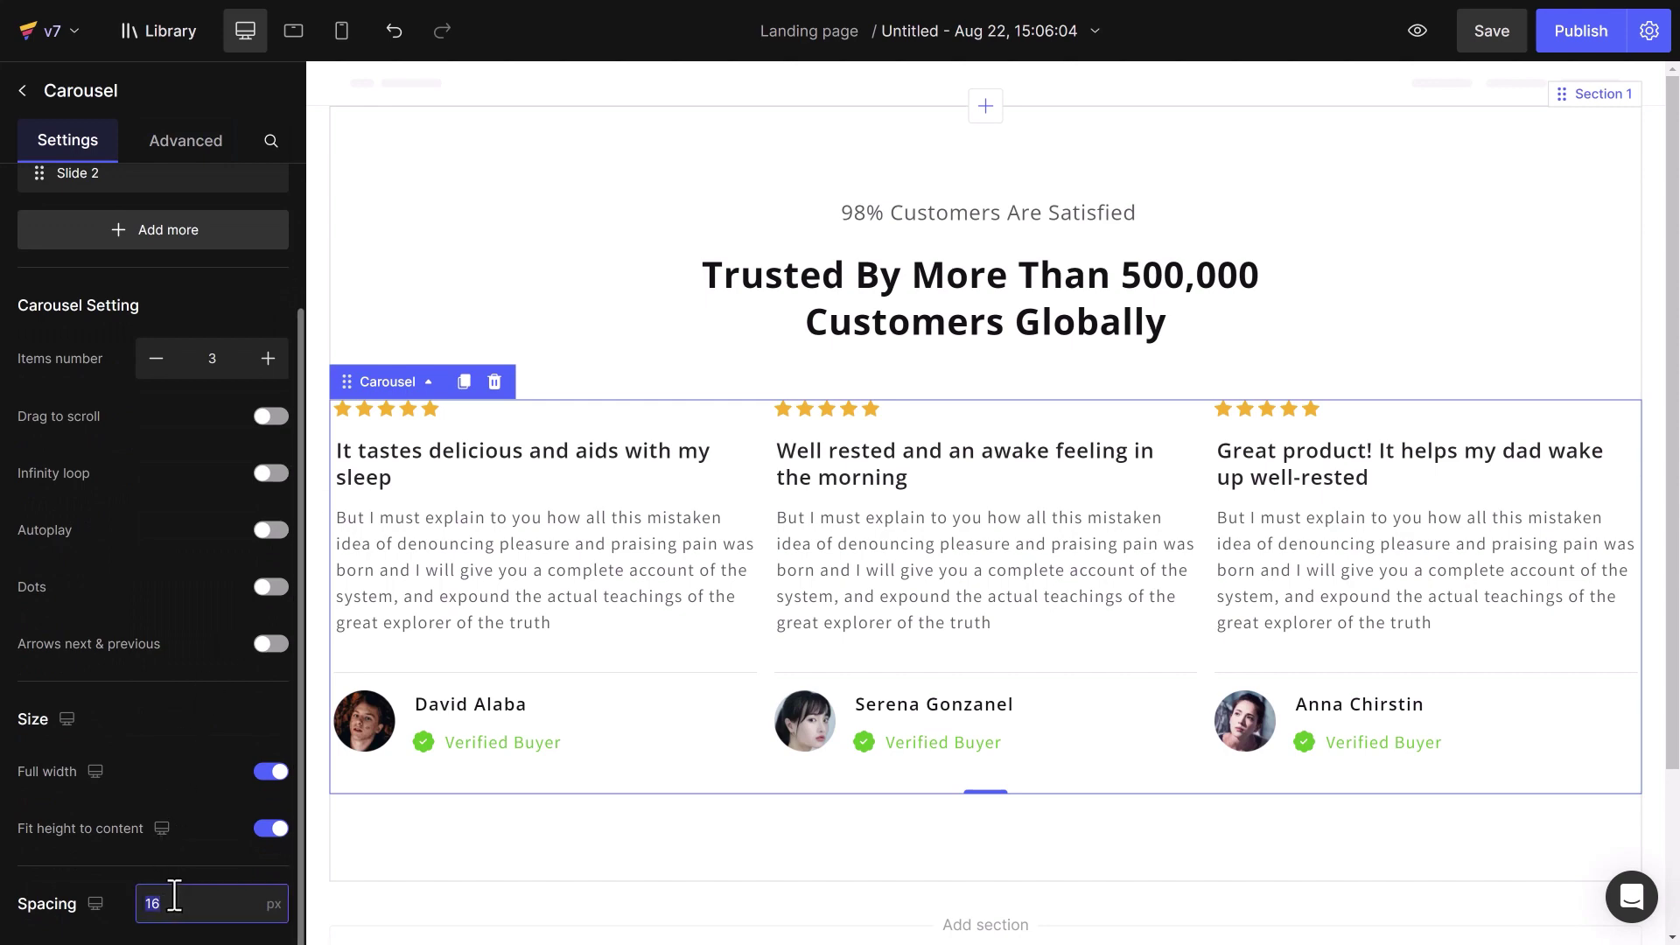
type("62")
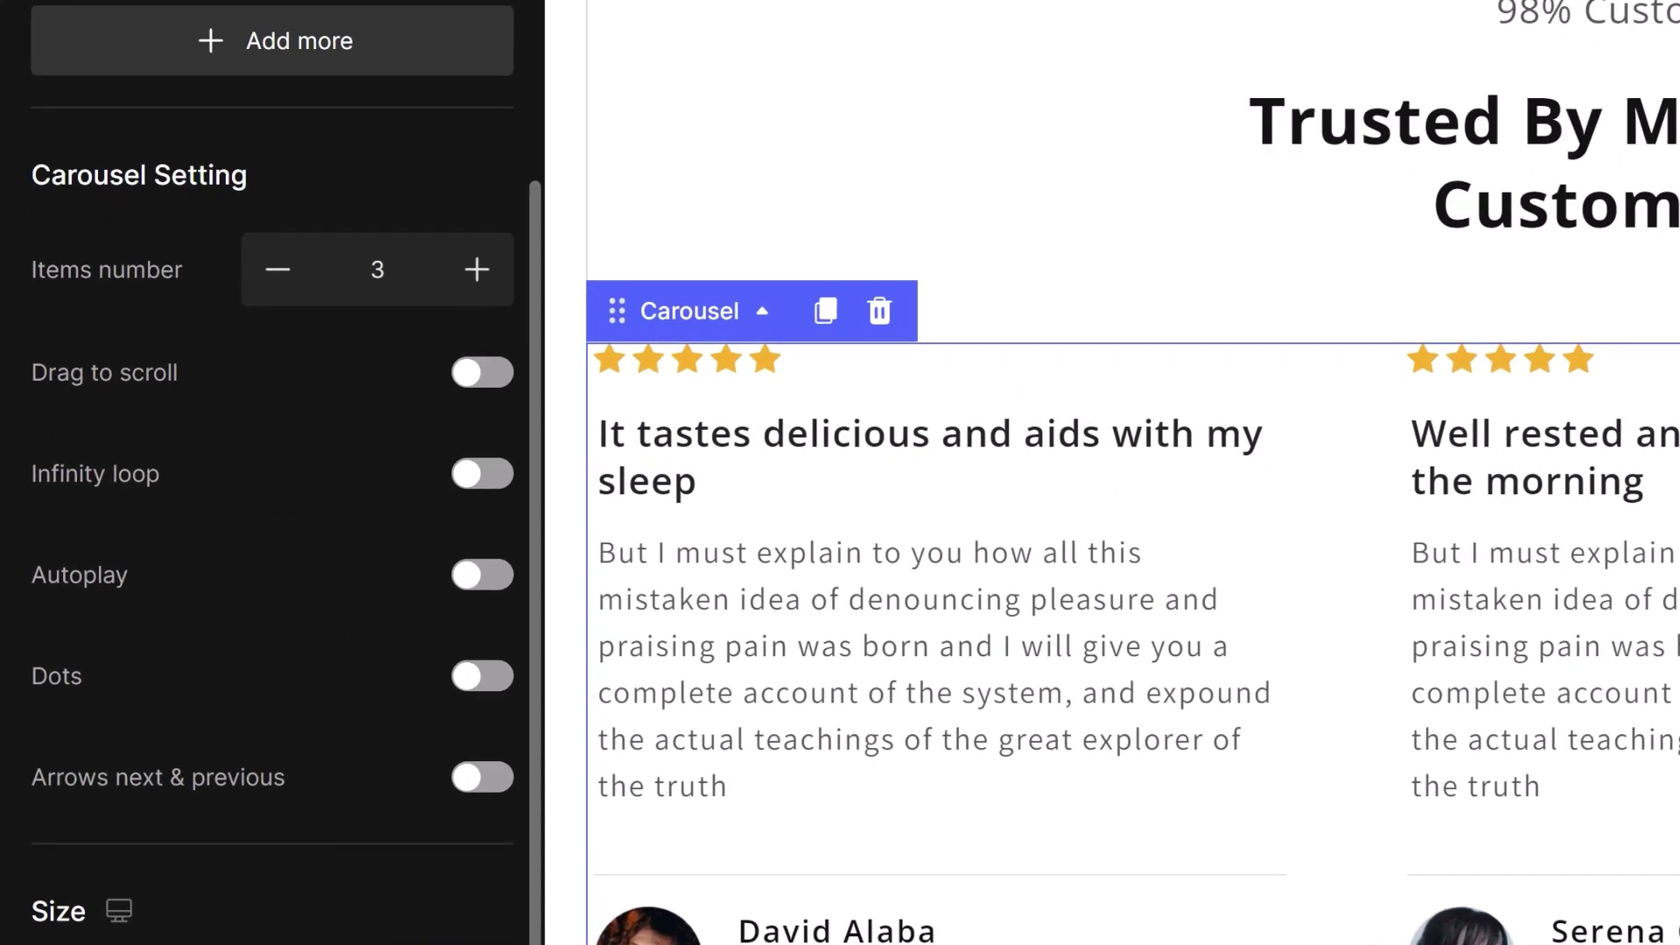
mouse_move(287, 441)
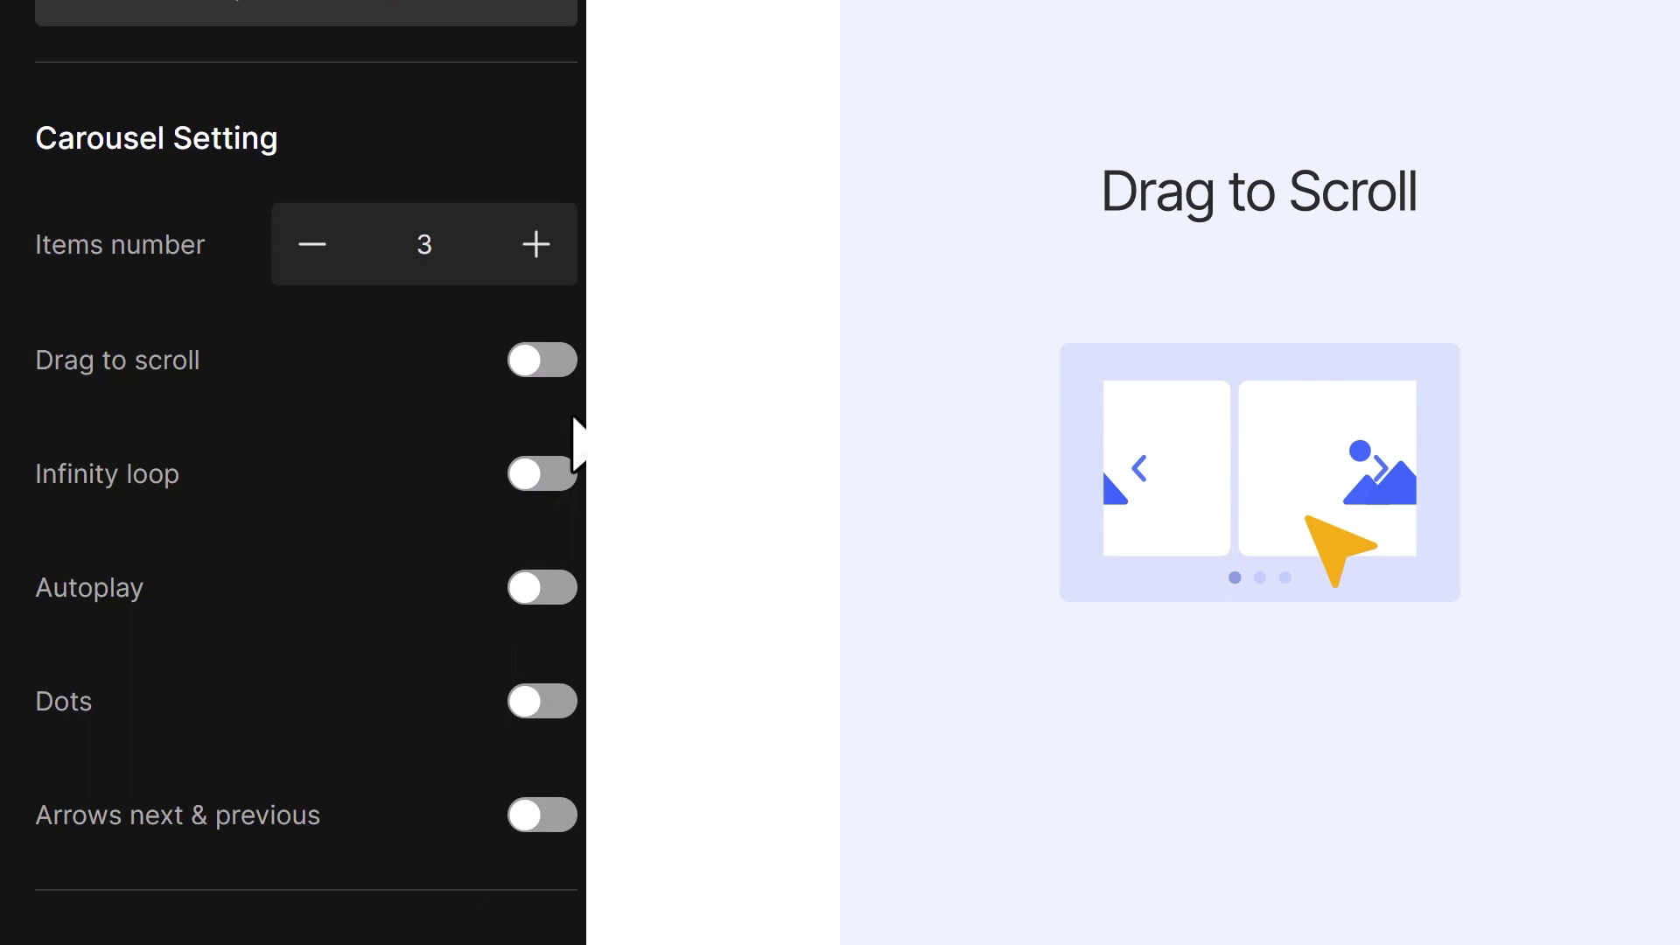
left_click(546, 366)
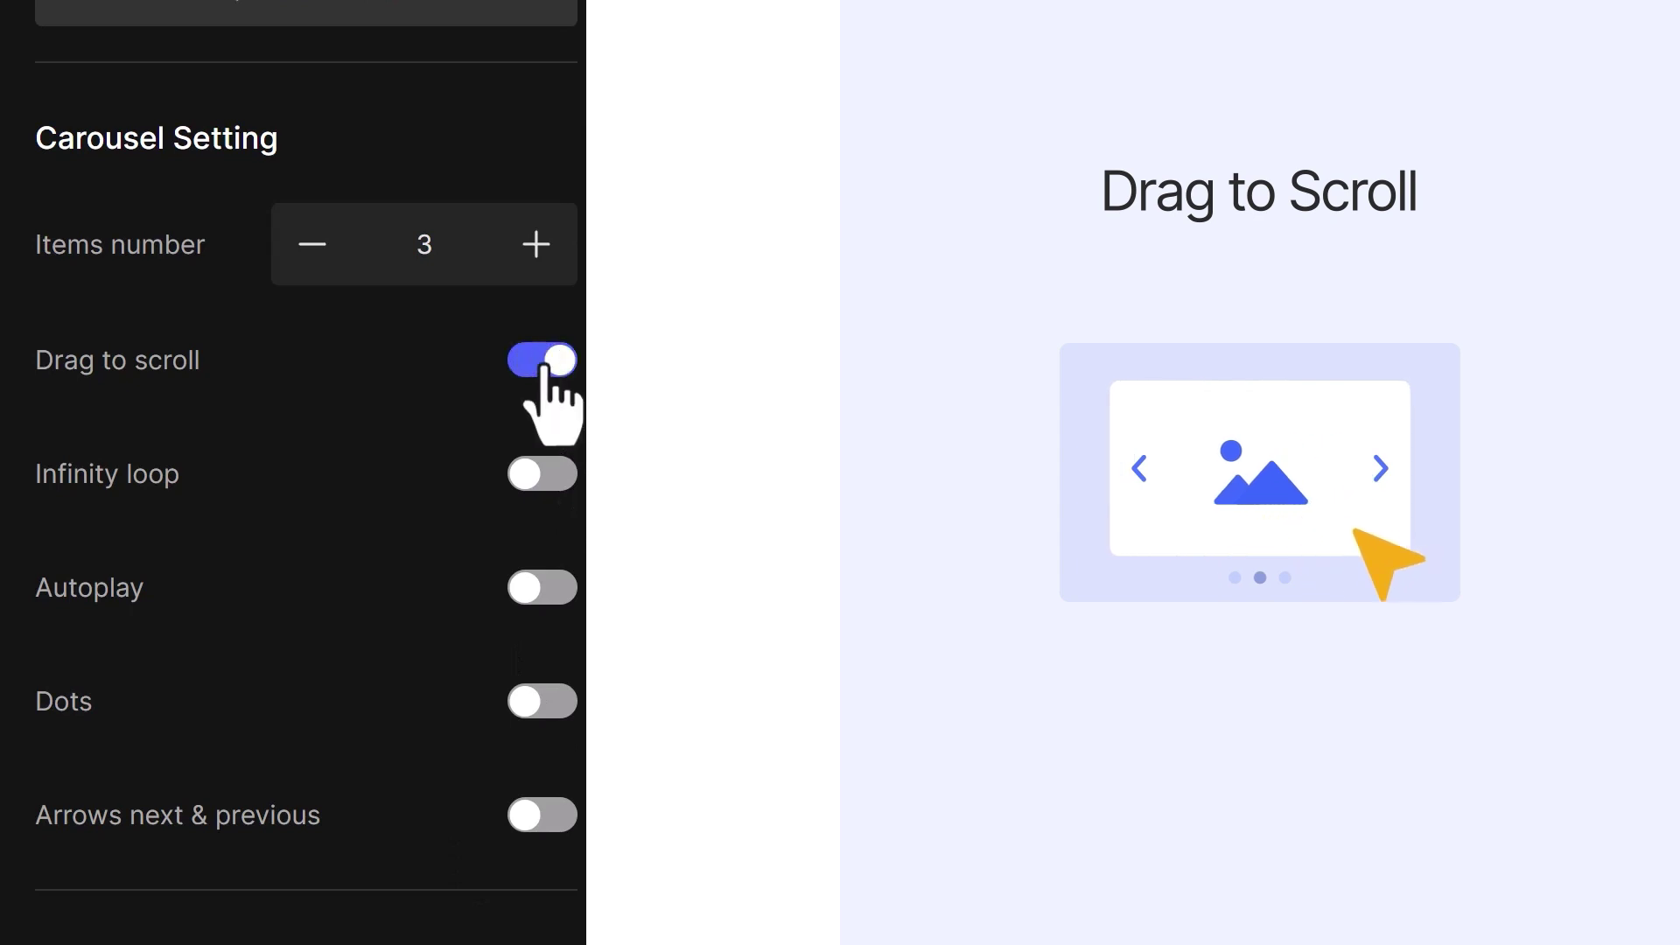
left_click(539, 477)
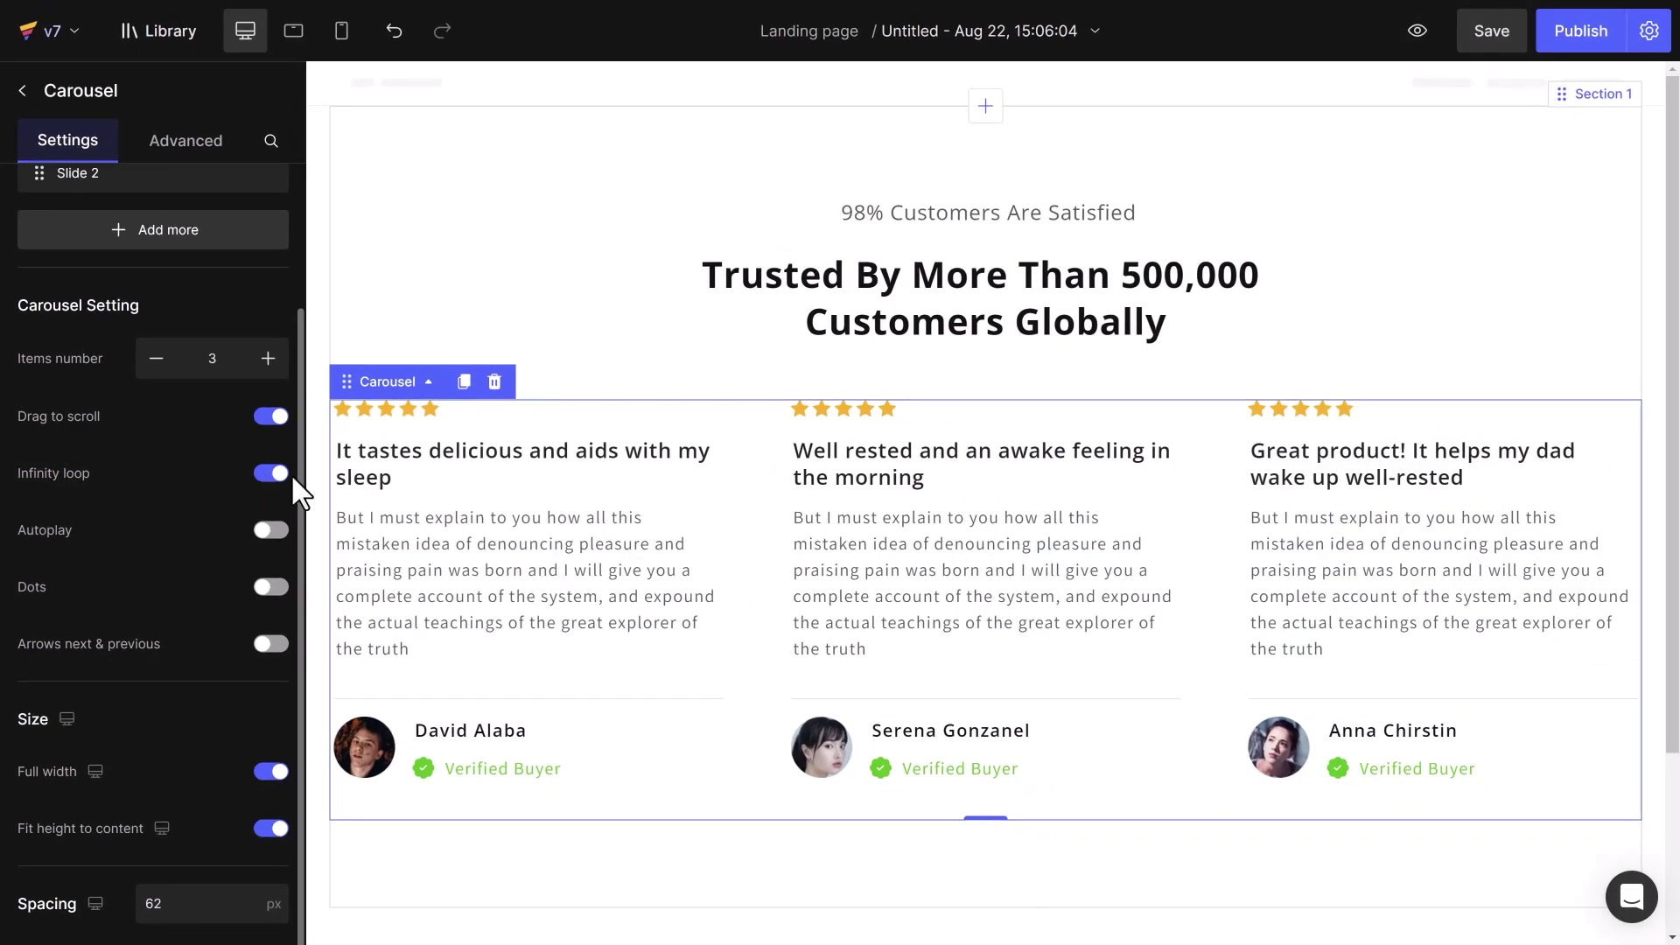
Deselect the carousel and check the tablet and mobile layouts
left_click(320, 446)
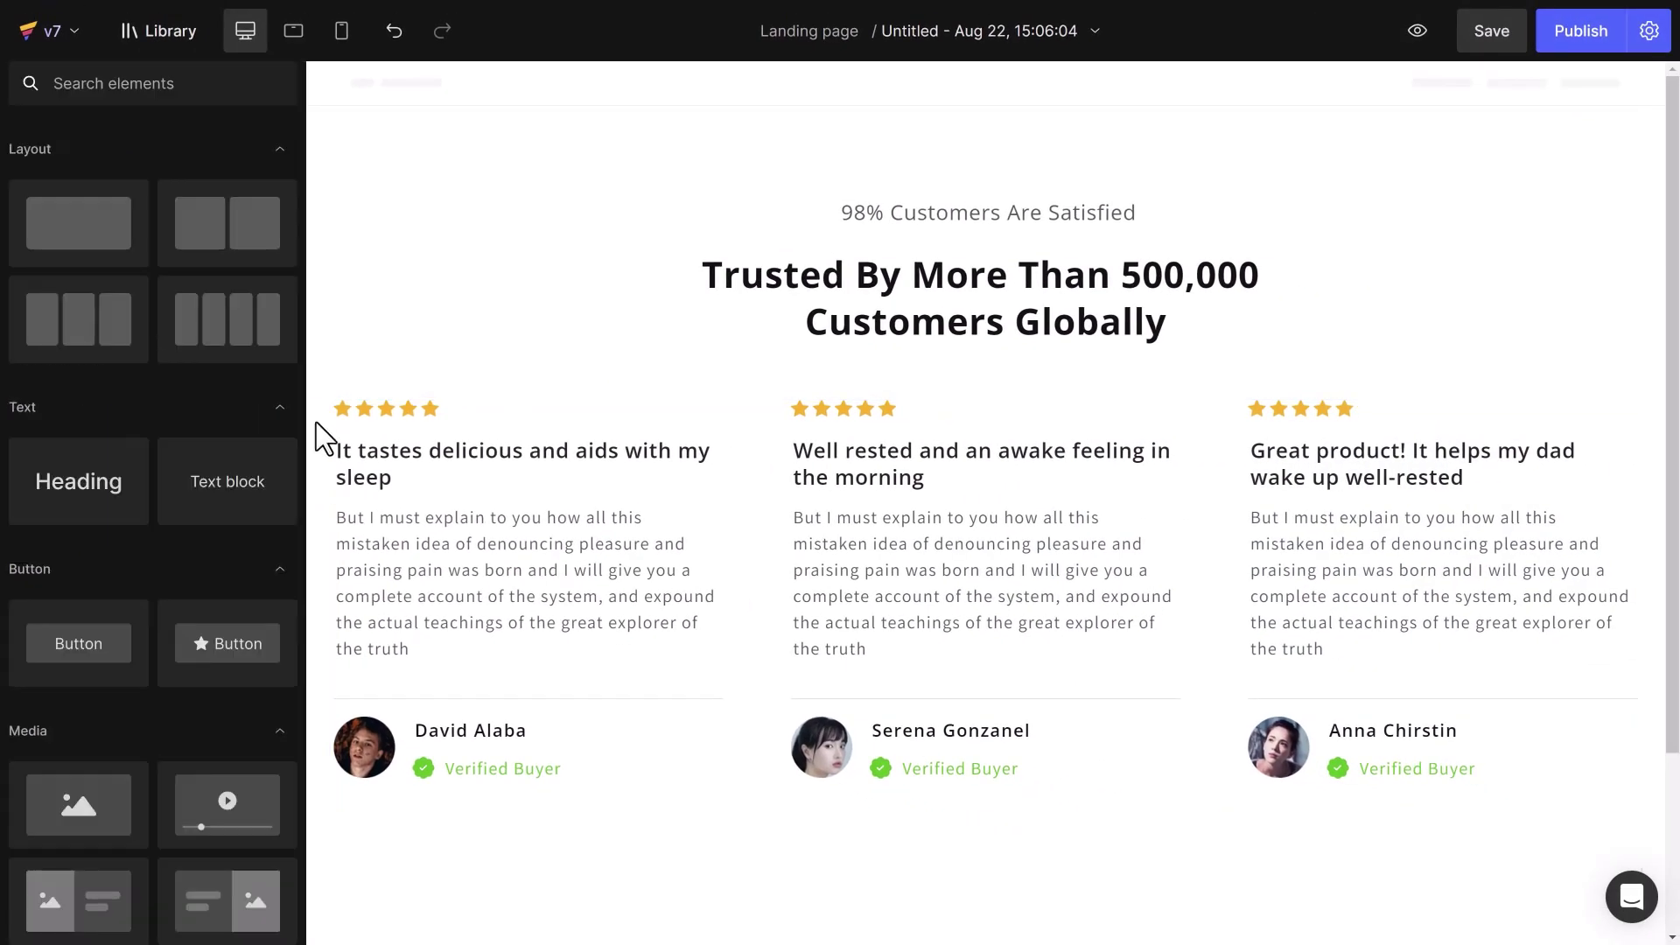
left_click(294, 33)
left_click(341, 51)
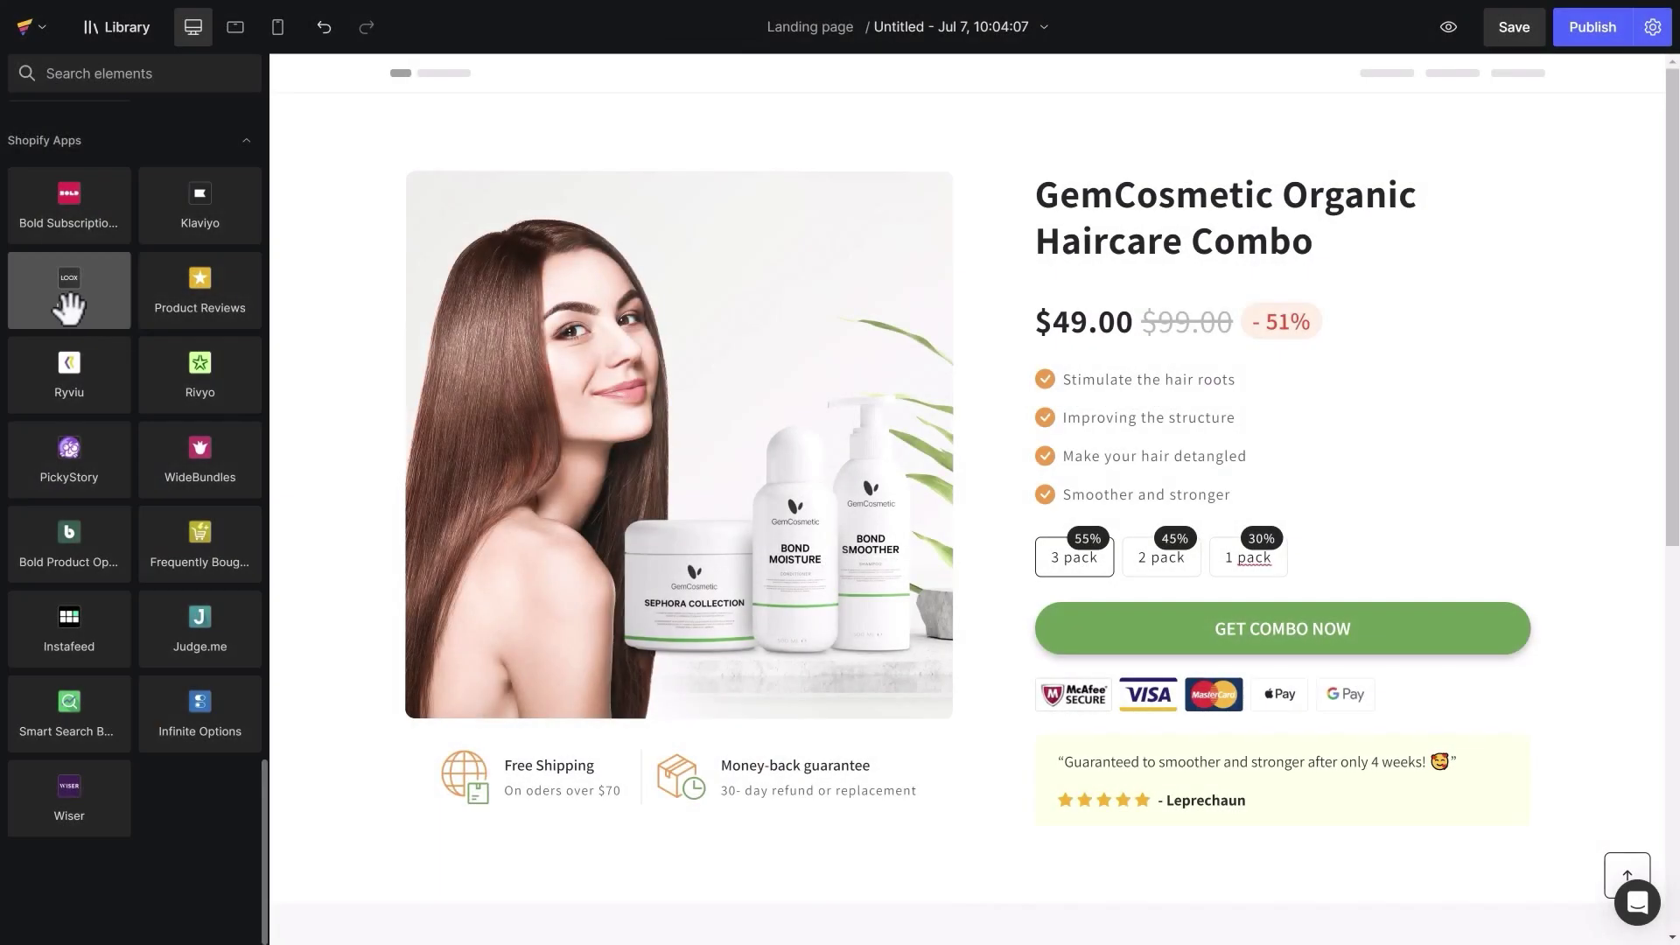
Drop a Loox element under the product title and switch it to Rating Widget
left_click_drag(75, 281, 1185, 282)
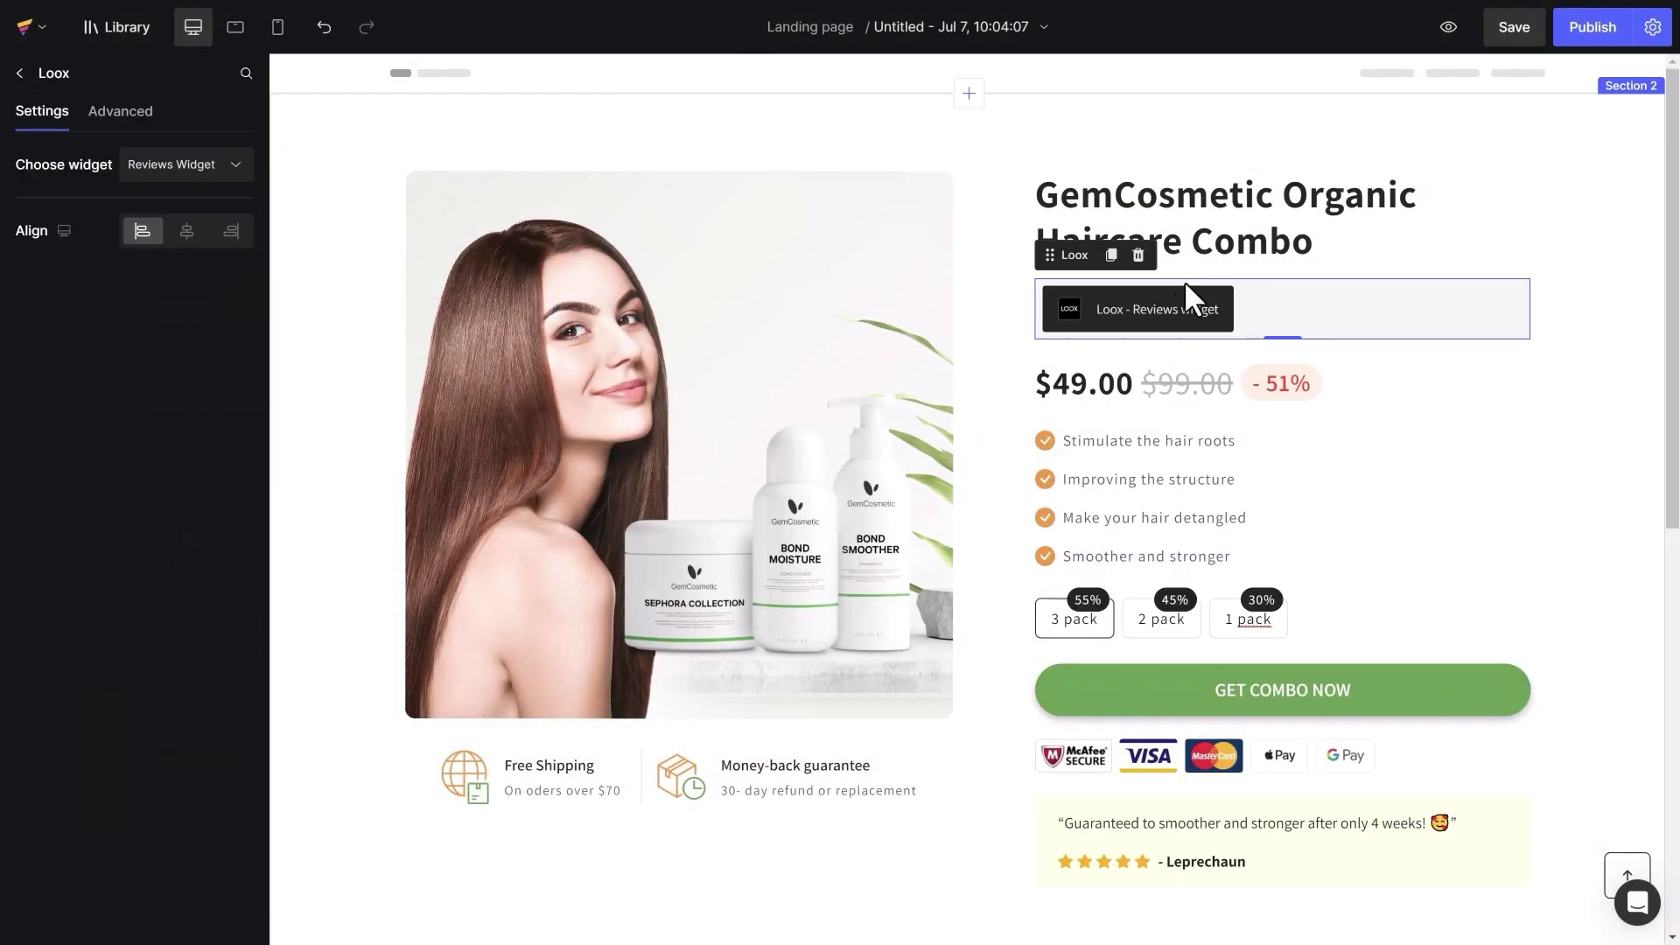
left_click(225, 166)
left_click(213, 241)
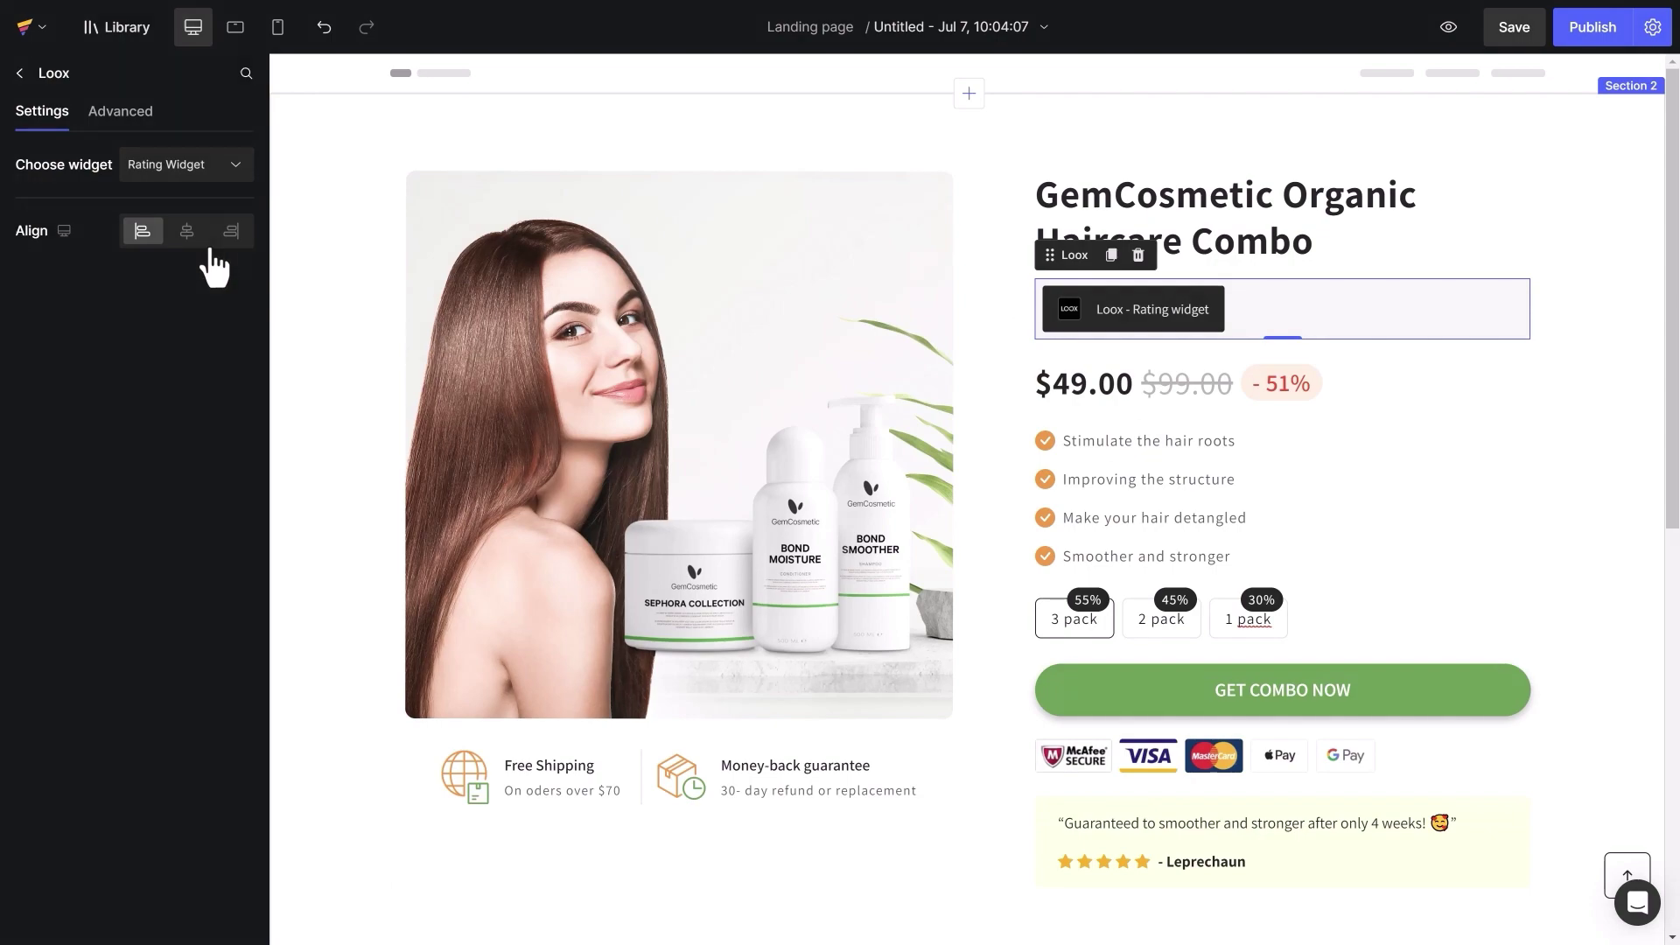